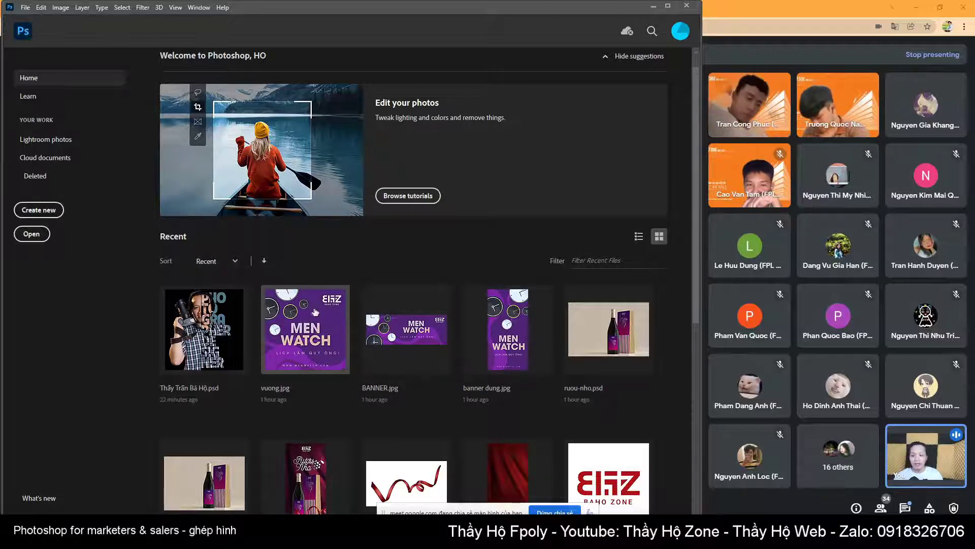
# Open the signature image chu-ky (2), the photography club group photo and the portrait photo together from the Downloads folder.
pyautogui.click(32, 233)
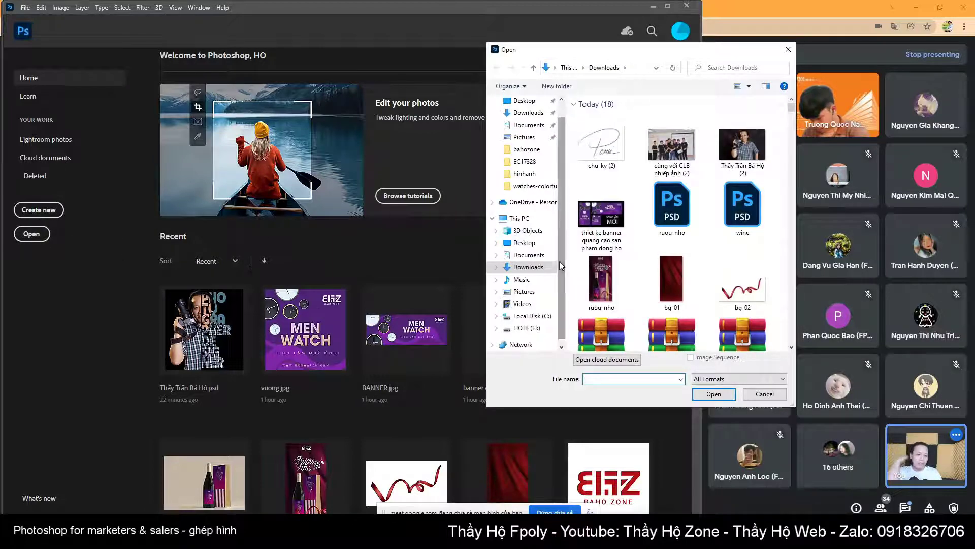
pyautogui.scroll(-1, 559, 261)
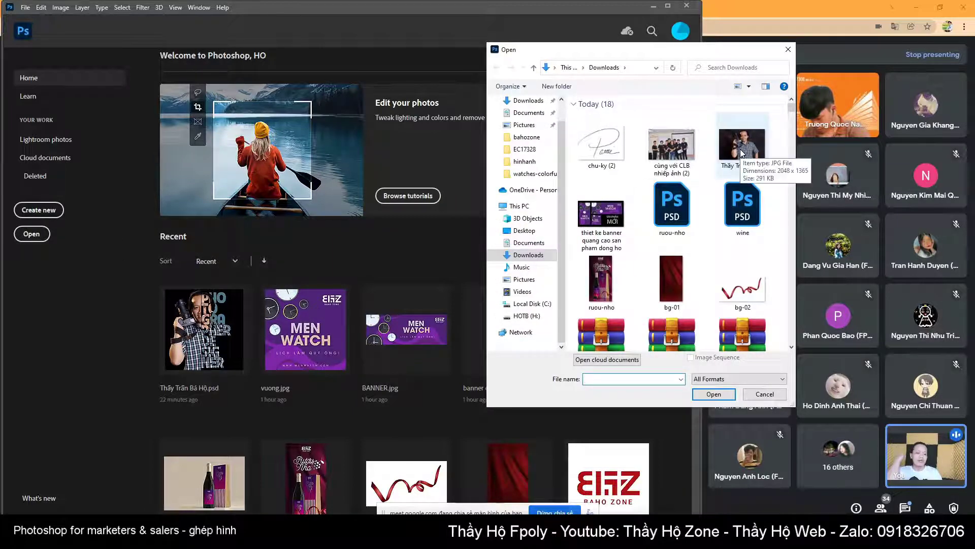
pyautogui.click(741, 148)
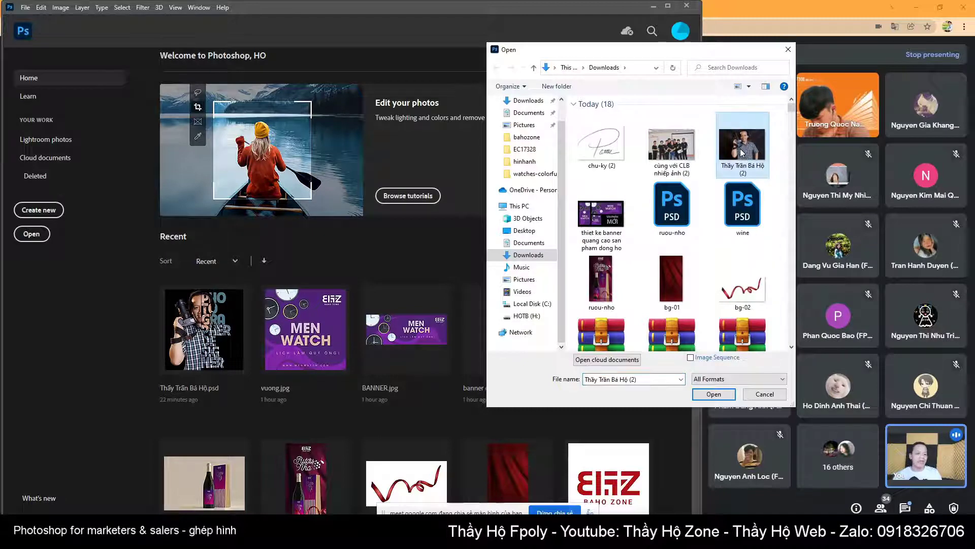
pyautogui.keyDown('ctrl'); pyautogui.click(681, 149); pyautogui.keyUp('ctrl')
pyautogui.keyDown('ctrl'); pyautogui.click(604, 146); pyautogui.keyUp('ctrl')
pyautogui.click(712, 394)
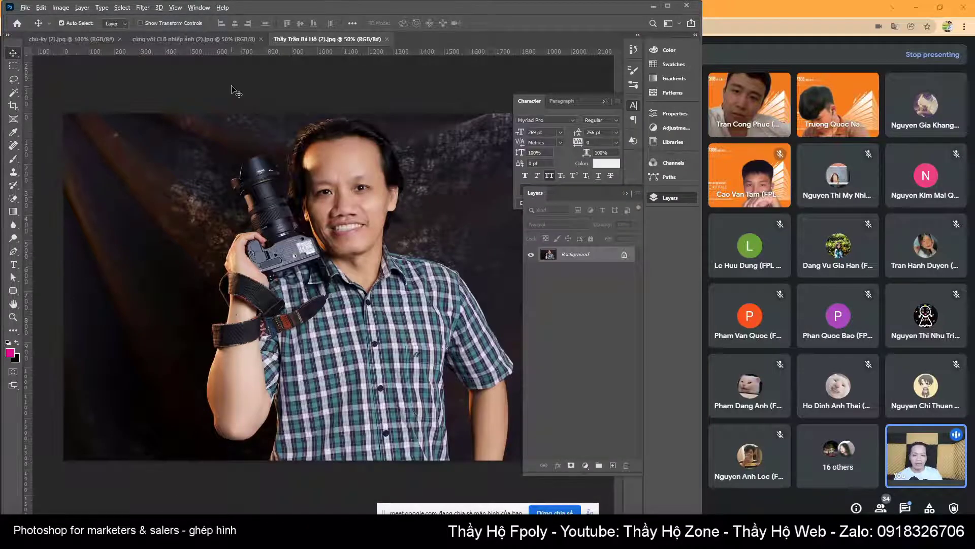
# Switch to the web browser and examine the sample design photographer - designer.jpg on Google Drive in a wider window.
pyautogui.hotkey('alt', 'Tab')
pyautogui.hotkey('alt', 'Tab')
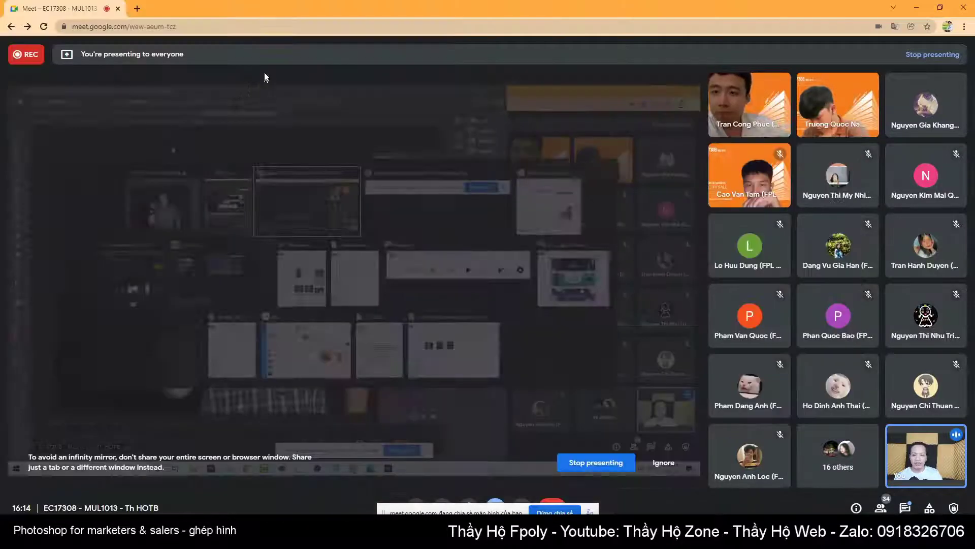
pyautogui.hotkey('alt', 'Tab')
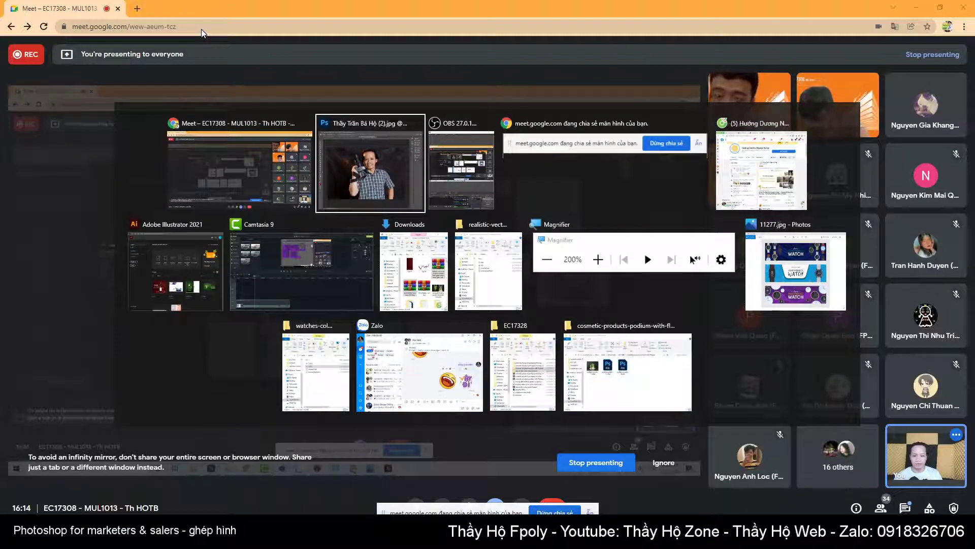
pyautogui.hotkey('alt', 'Tab')
pyautogui.hotkey('alt', 'Tab')
pyautogui.hotkey('alt', 'Tab')
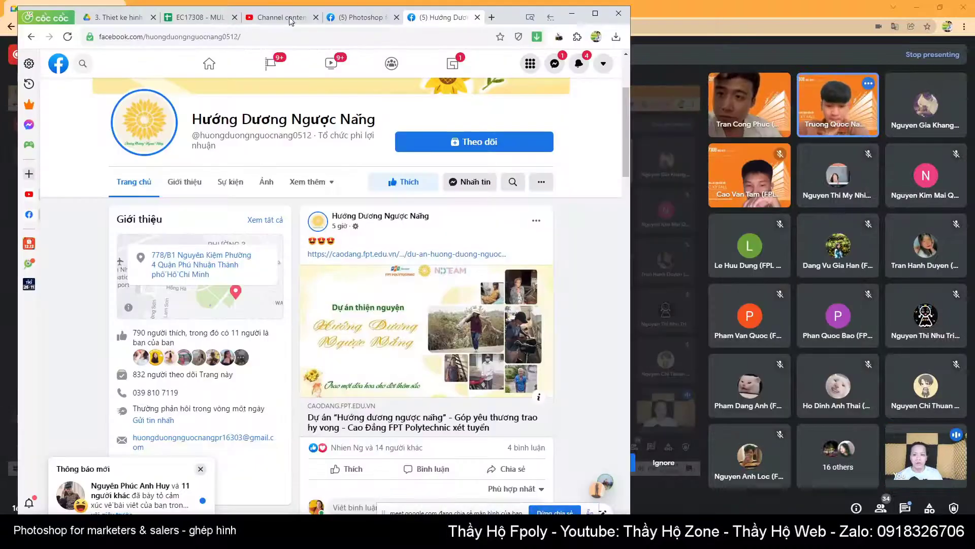
pyautogui.click(118, 17)
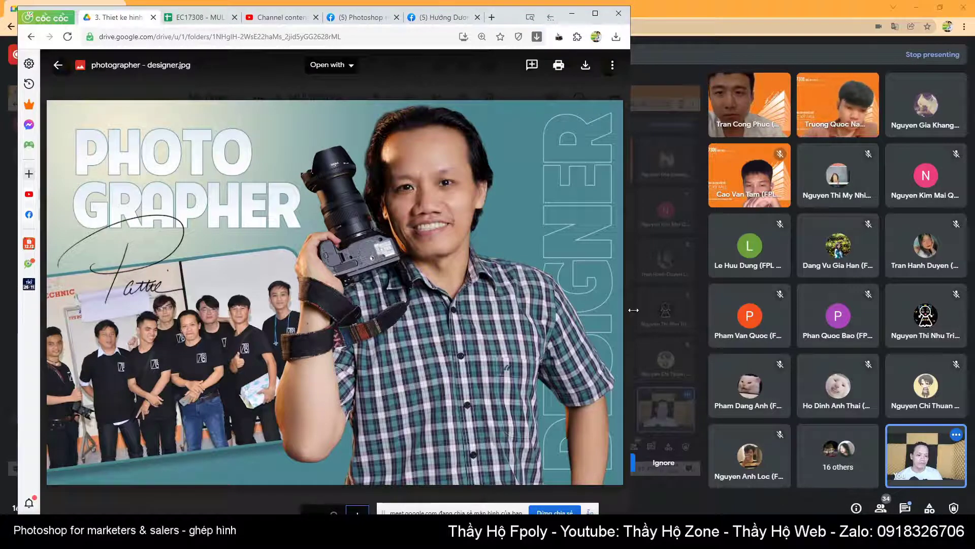
pyautogui.moveTo(633, 310); pyautogui.dragTo(700, 310)
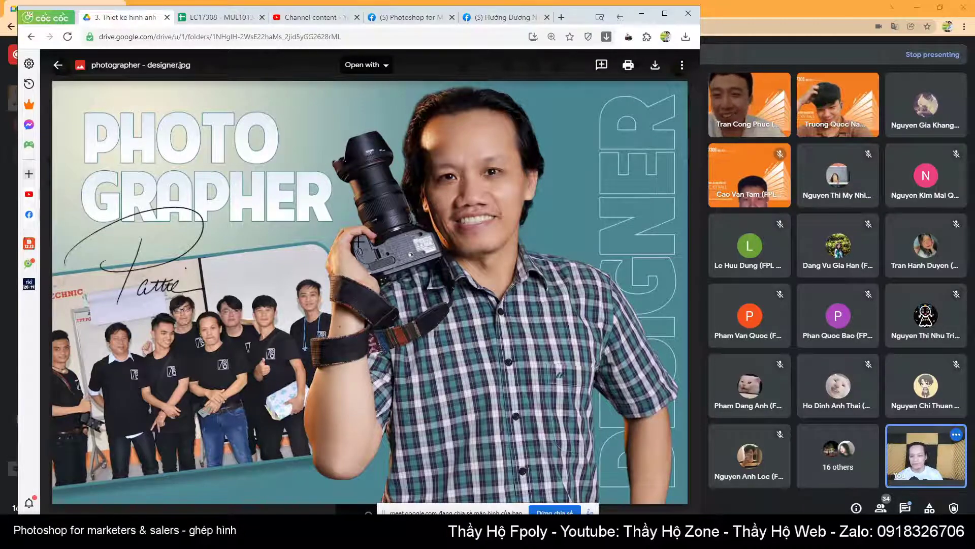
# Return to Photoshop and look over the opened group photo and signature image.
pyautogui.hotkey('alt', 'Tab')
pyautogui.hotkey('alt', 'Tab')
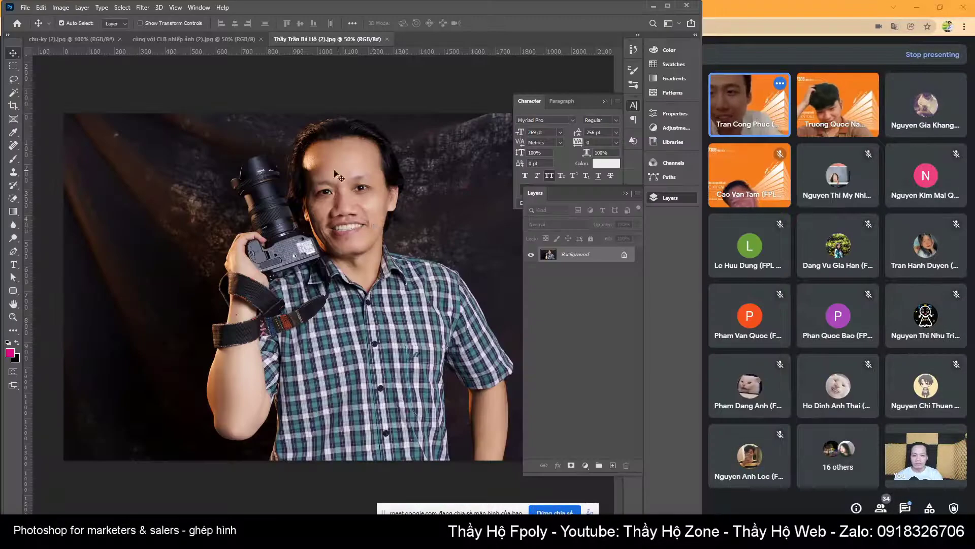
pyautogui.click(198, 39)
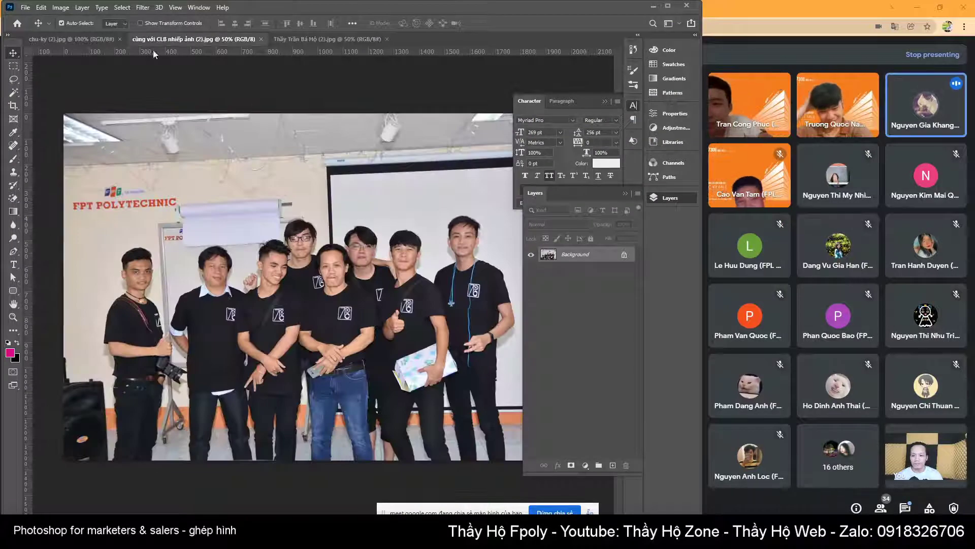
pyautogui.click(80, 39)
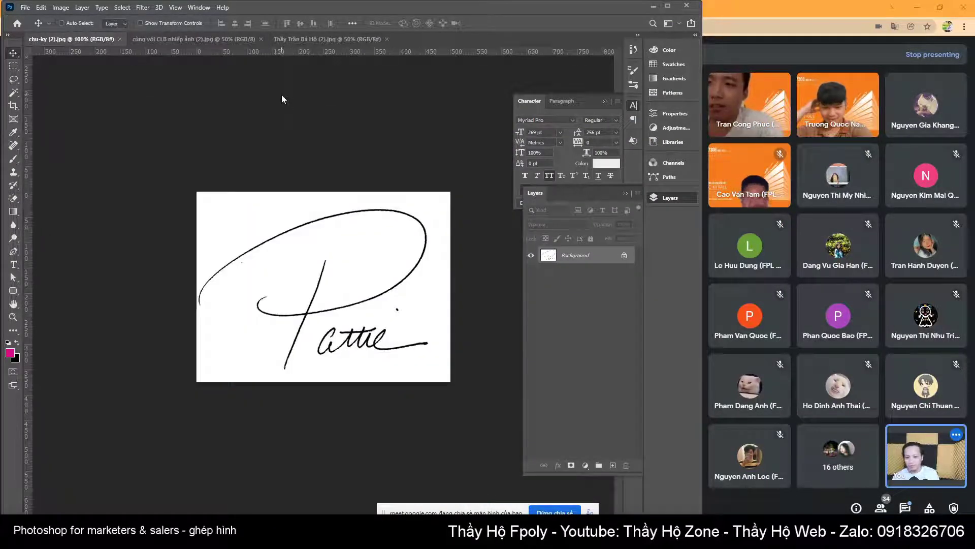
# Open the reference image photographer - designer (1).jpg and collapse the Character and Layers panels to clear the canvas view.
pyautogui.hotkey('ctrl', 'o')
pyautogui.scroll(-5, 708, 251)
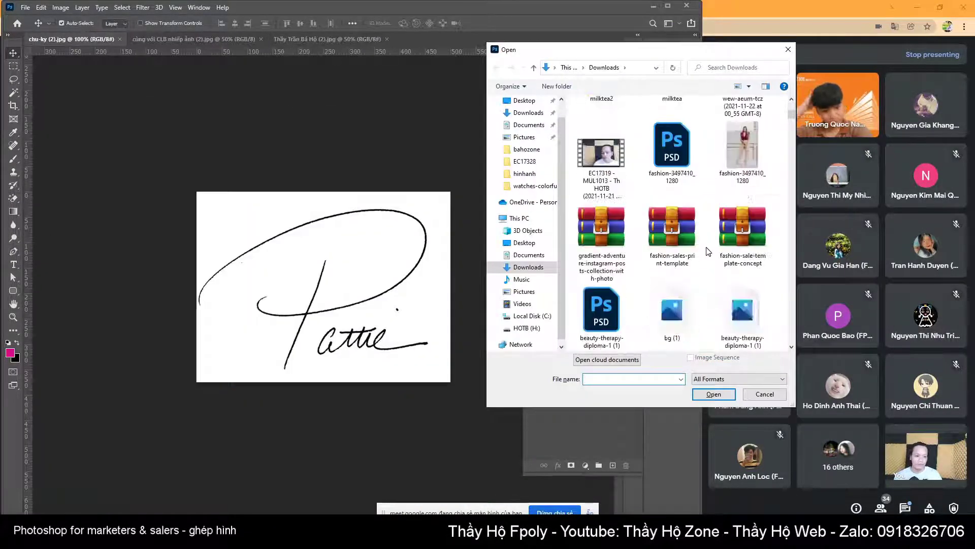
pyautogui.scroll(-3, 708, 251)
pyautogui.doubleClick(601, 144)
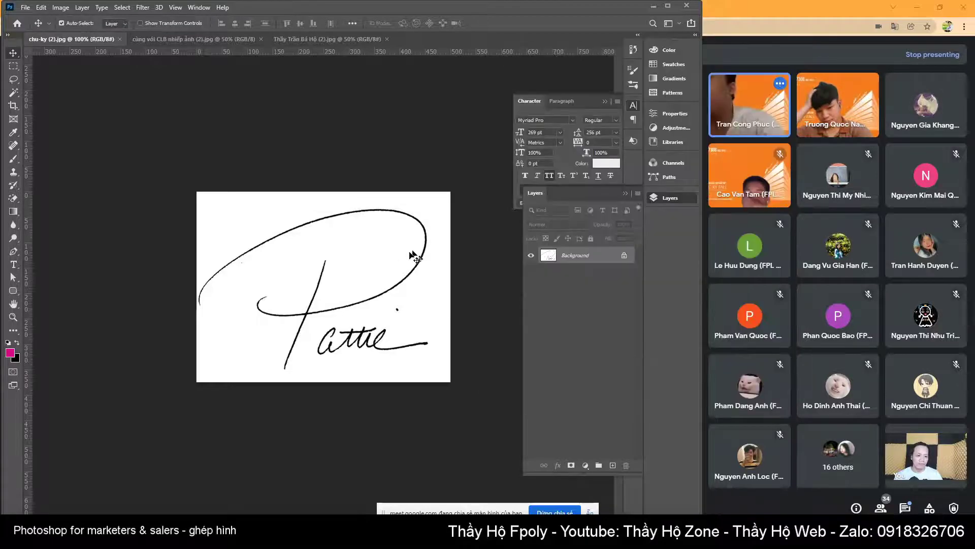
pyautogui.click(605, 101)
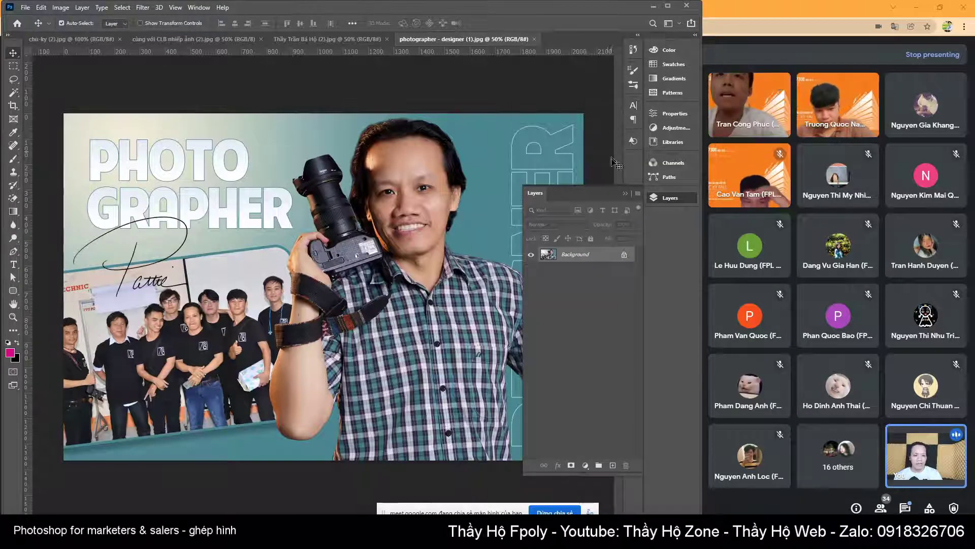
pyautogui.click(625, 193)
# Close the reference image after selecting its whole canvas, create a new blank document, and bring the portrait photo back up.
pyautogui.hotkey('ctrl', 'a')
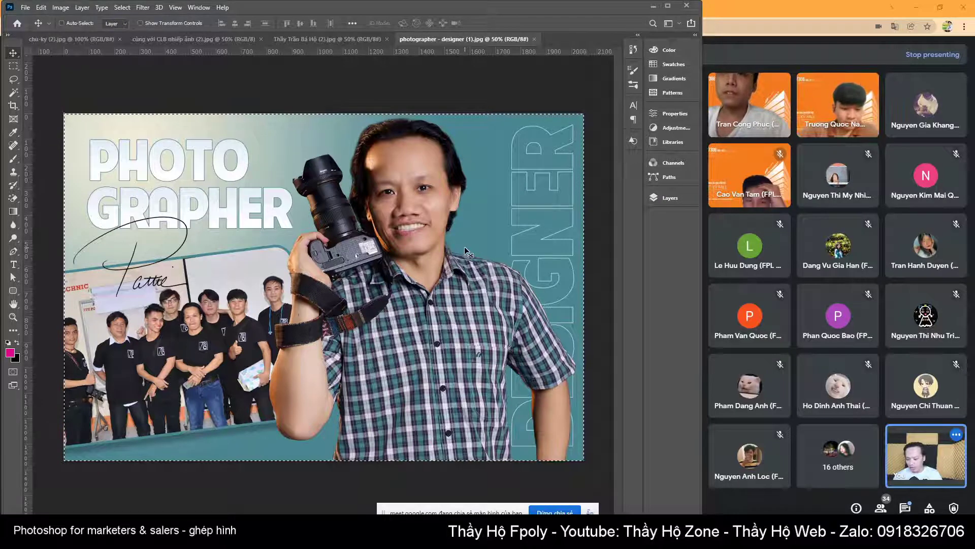
pyautogui.hotkey('ctrl', 'w')
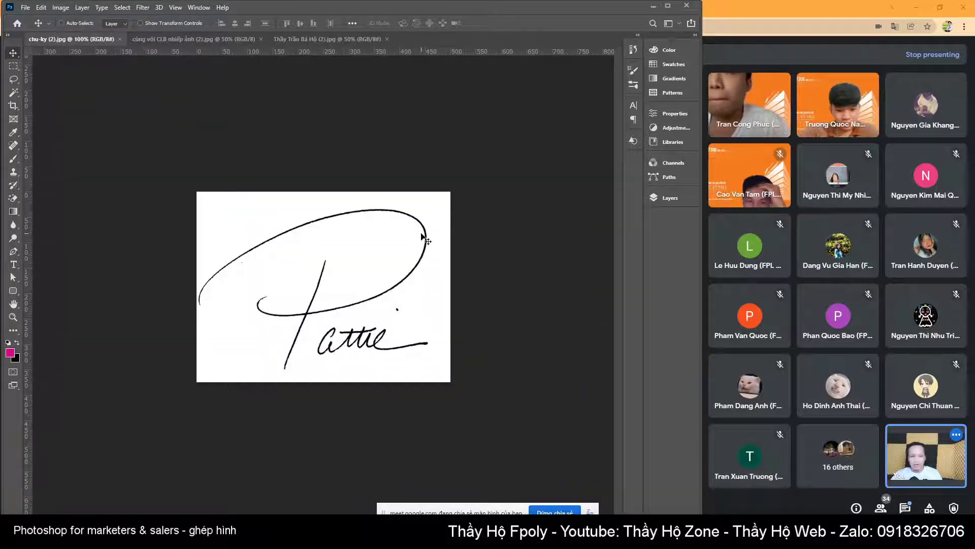
pyautogui.hotkey('ctrl', 'n')
pyautogui.press('Return')
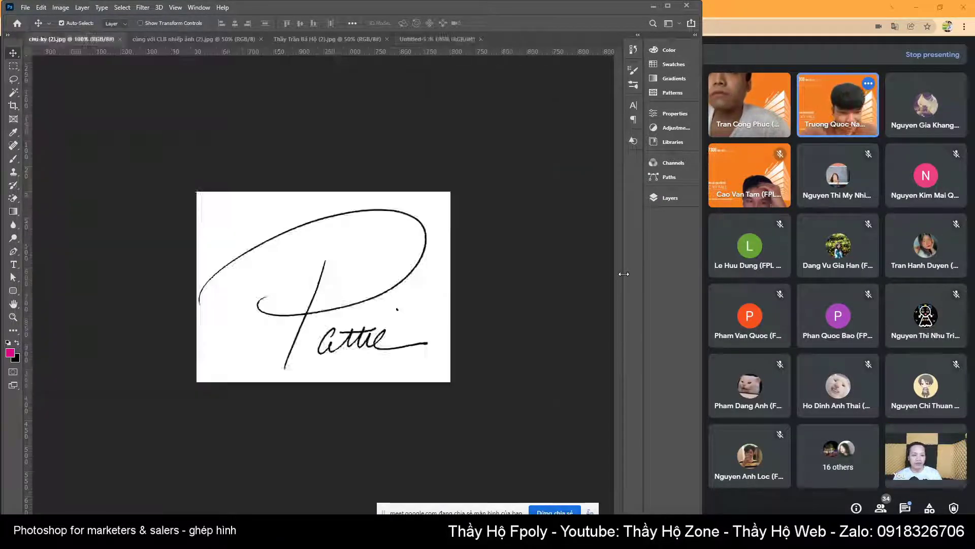
pyautogui.click(324, 38)
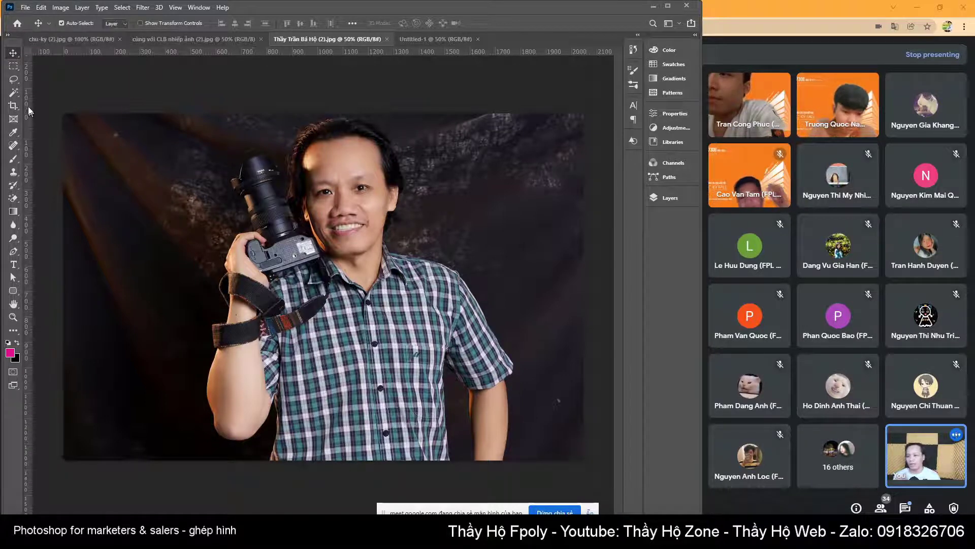
# Try to select the man and his camera with the Quick Selection tool, and clear the selection.
pyautogui.click(13, 92)
pyautogui.rightClick(13, 92)
pyautogui.click(51, 102)
pyautogui.moveTo(329, 192)
pyautogui.mouseDown()
pyautogui.moveTo(349, 258)
pyautogui.moveTo(339, 346)
pyautogui.moveTo(323, 221)
pyautogui.moveTo(298, 306)
pyautogui.moveTo(257, 376)
pyautogui.moveTo(237, 335)
pyautogui.moveTo(314, 398)
pyautogui.moveTo(378, 345)
pyautogui.moveTo(412, 431)
pyautogui.moveTo(368, 352)
pyautogui.moveTo(332, 378)
pyautogui.moveTo(295, 377)
pyautogui.moveTo(326, 348)
pyautogui.moveTo(336, 410)
pyautogui.moveTo(324, 312)
pyautogui.moveTo(331, 433)
pyautogui.moveTo(368, 410)
pyautogui.moveTo(388, 325)
pyautogui.moveTo(377, 280)
pyautogui.moveTo(433, 458)
pyautogui.moveTo(431, 260)
pyautogui.moveTo(462, 394)
pyautogui.moveTo(431, 259)
pyautogui.moveTo(523, 410)
pyautogui.moveTo(413, 262)
pyautogui.moveTo(336, 276)
pyautogui.moveTo(354, 126)
pyautogui.moveTo(287, 155)
pyautogui.moveTo(299, 255)
pyautogui.moveTo(281, 247)
pyautogui.moveTo(252, 184)
pyautogui.moveTo(238, 179)
pyautogui.moveTo(246, 258)
pyautogui.moveTo(250, 242)
pyautogui.moveTo(237, 287)
pyautogui.moveTo(228, 285)
pyautogui.moveTo(227, 329)
pyautogui.moveTo(302, 192)
pyautogui.moveTo(283, 137)
pyautogui.moveTo(293, 213)
pyautogui.mouseUp()
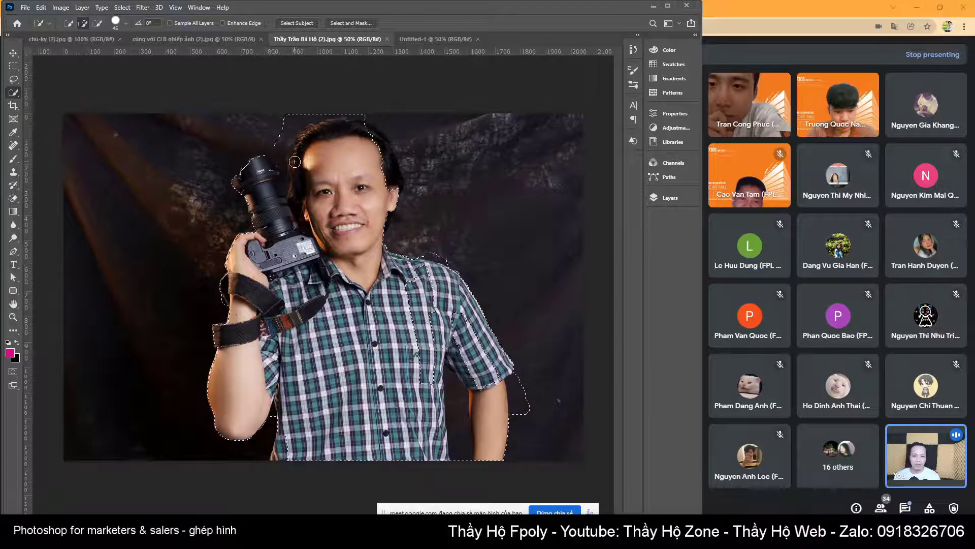
pyautogui.click(392, 167)
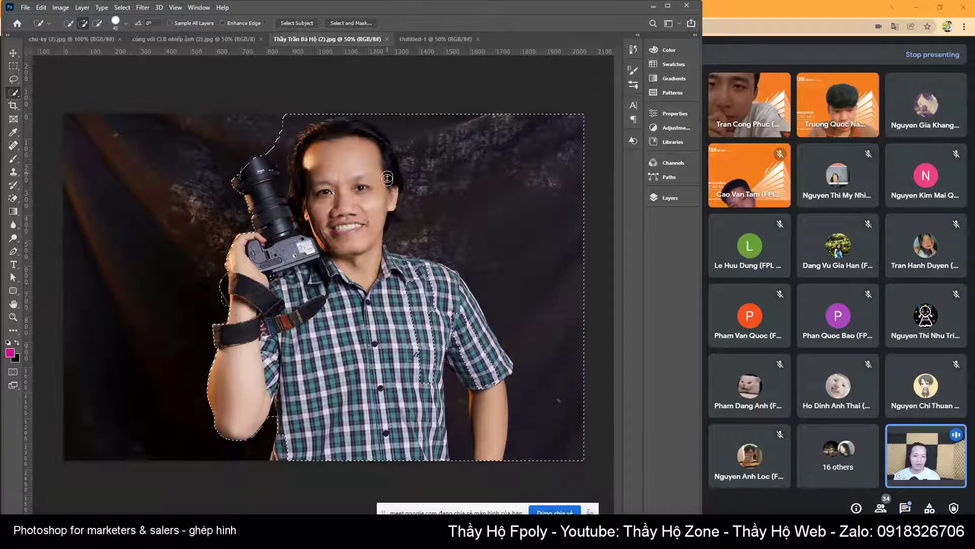
pyautogui.moveTo(401, 180); pyautogui.dragTo(429, 231)
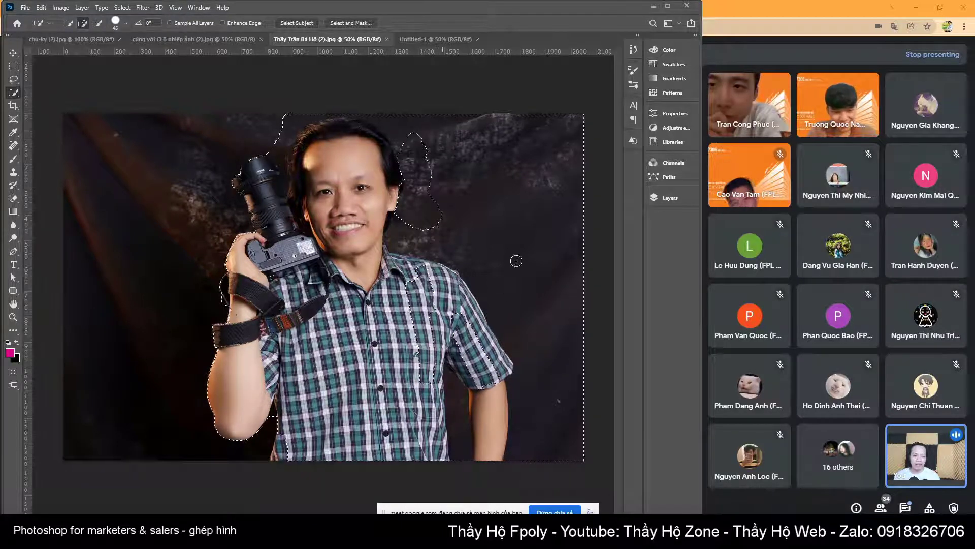
pyautogui.moveTo(515, 259); pyautogui.dragTo(497, 180)
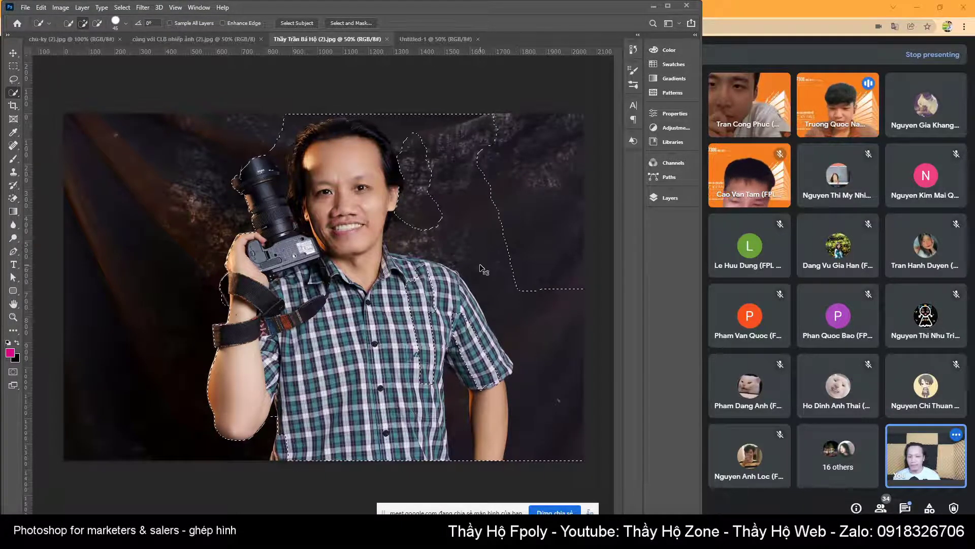
pyautogui.hotkey('ctrl', 'd')
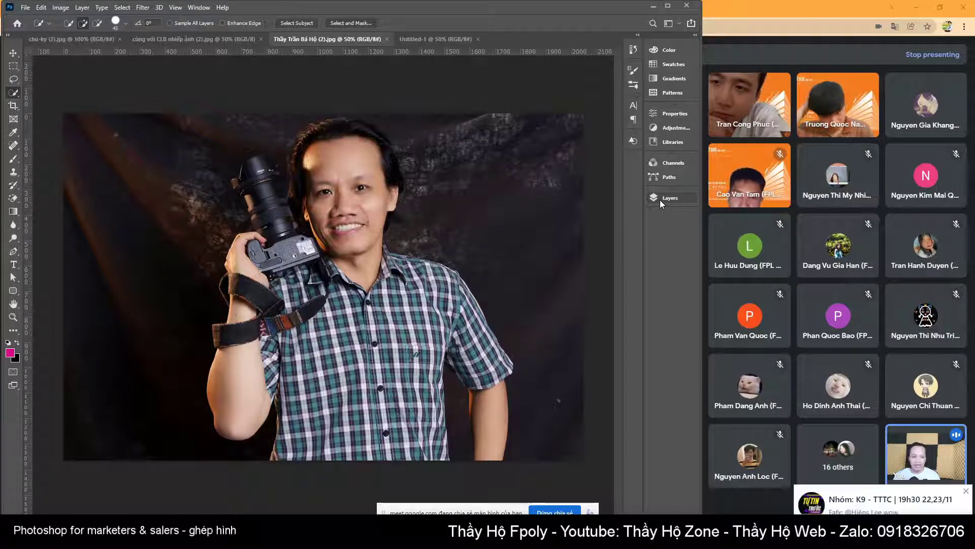
# Duplicate the Blue channel of the portrait photo.
pyautogui.click(668, 162)
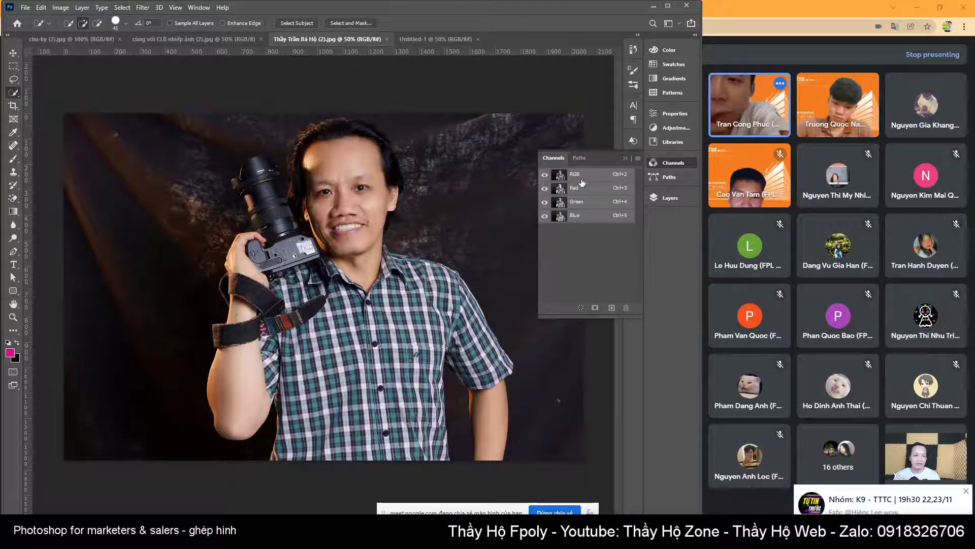
pyautogui.click(589, 220)
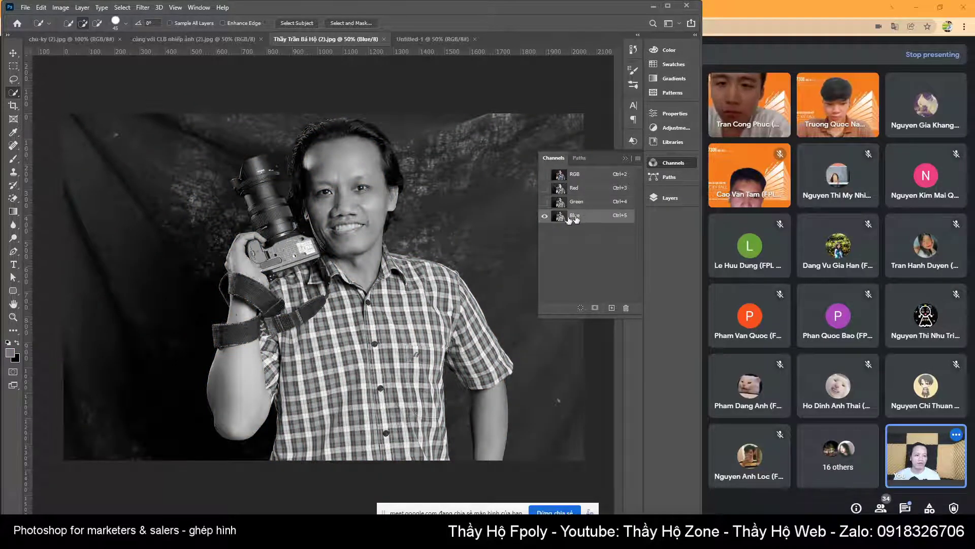
pyautogui.moveTo(571, 220); pyautogui.dragTo(611, 308)
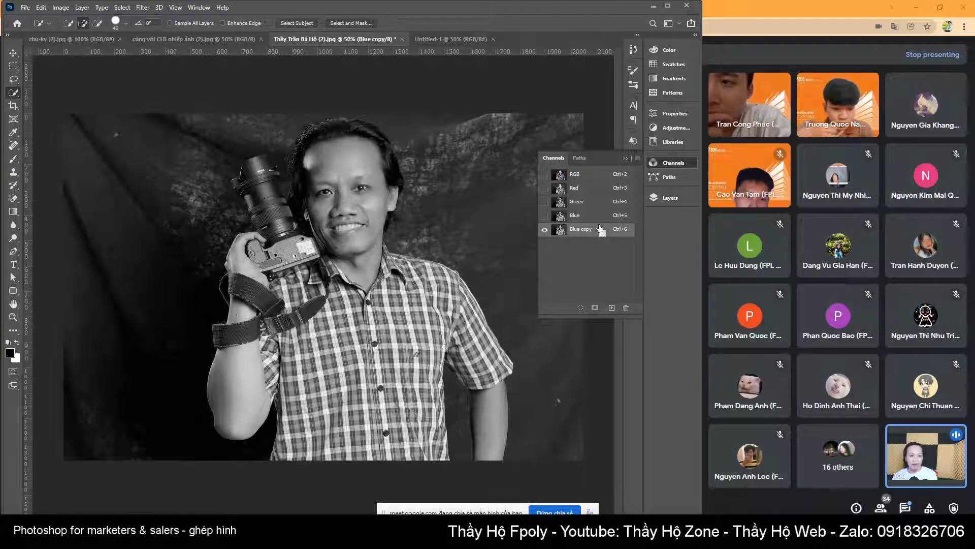
# Brighten the Blue copy channel with Levels, using a white input level of 151 and a midtone of 0.92.
pyautogui.hotkey('ctrl', 'l')
pyautogui.moveTo(473, 261); pyautogui.dragTo(391, 250)
pyautogui.moveTo(409, 361); pyautogui.dragTo(321, 361)
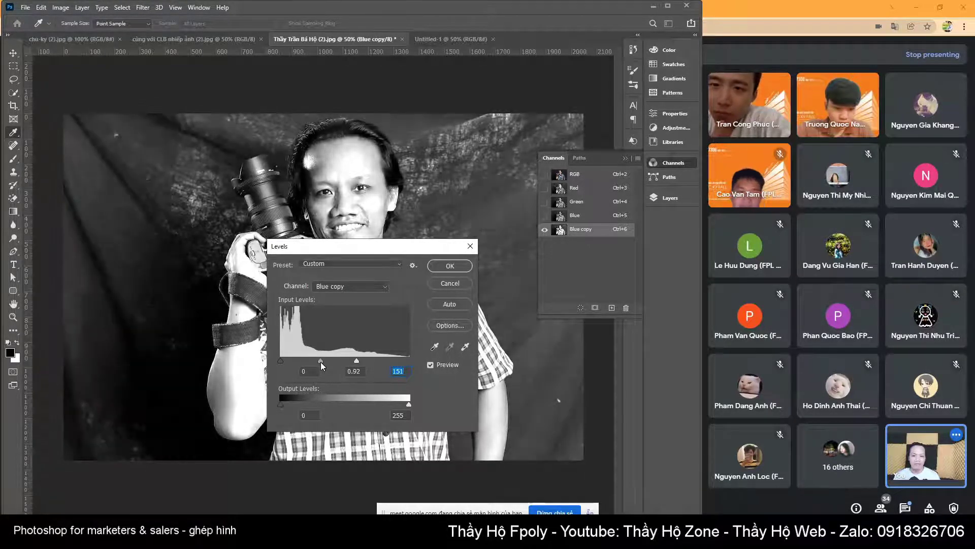
pyautogui.click(321, 361)
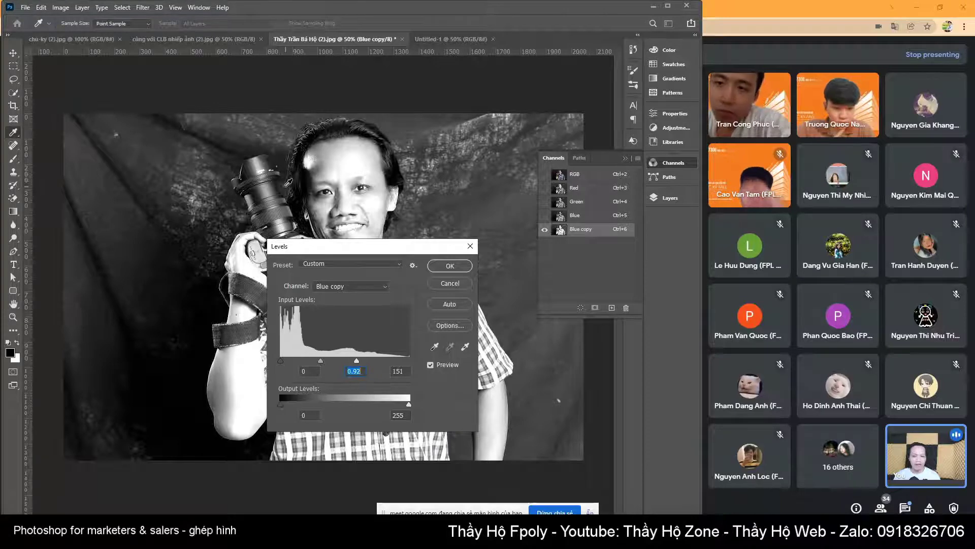
pyautogui.click(446, 265)
# Select the man automatically with the Subject selection command on the Blue copy channel.
pyautogui.press('w')
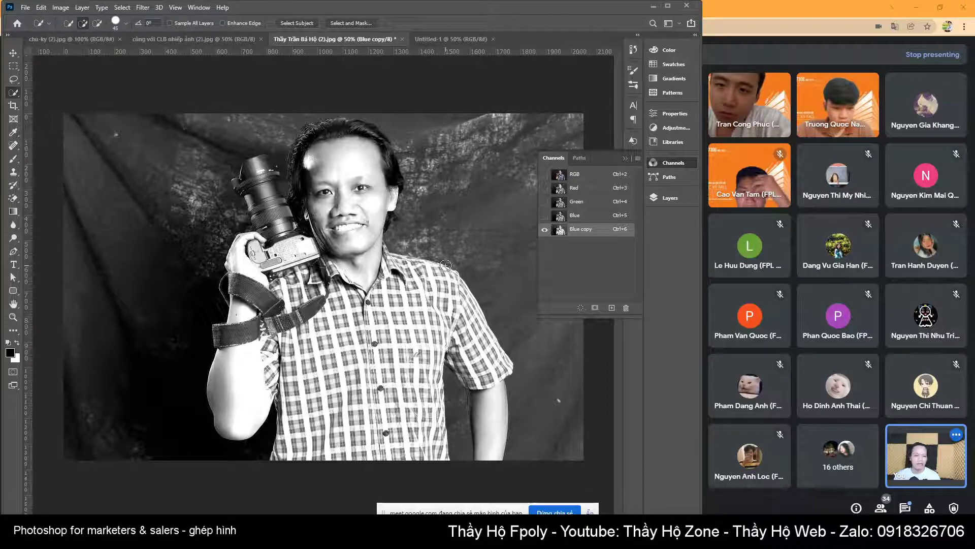
pyautogui.click(123, 7)
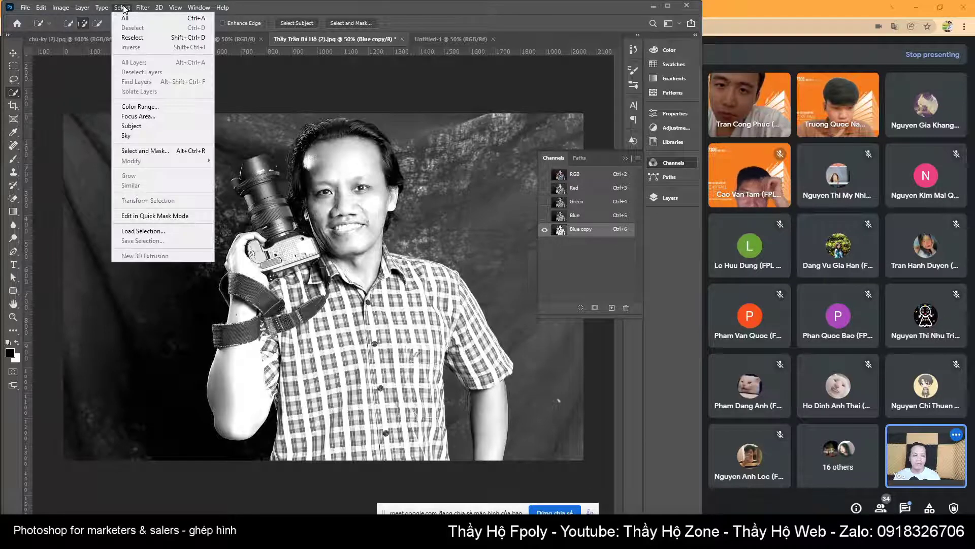
pyautogui.click(132, 126)
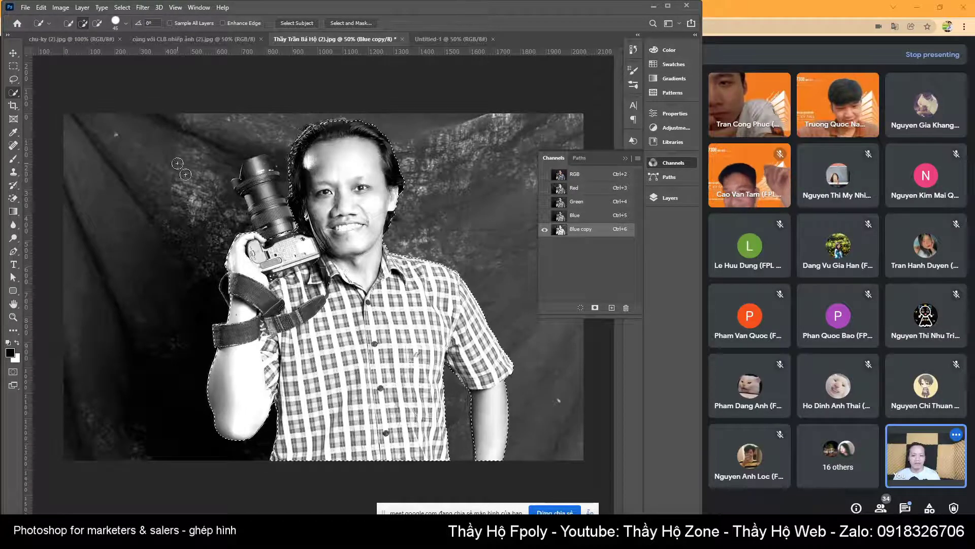
# Examine the selection edge around the camera and its lens on the Blue copy channel.
pyautogui.scroll(2, 280, 226)
pyautogui.scroll(12, 281, 226)
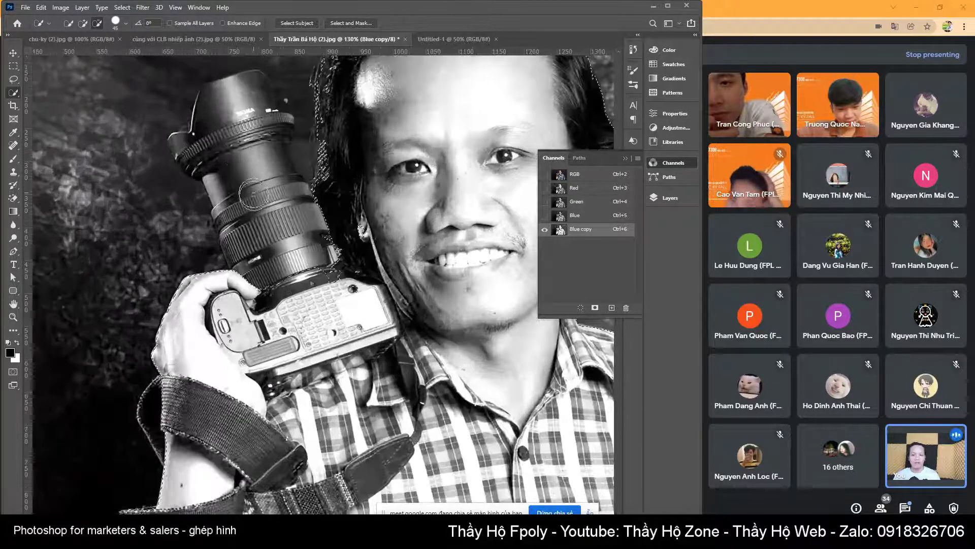
pyautogui.scroll(1, 249, 208)
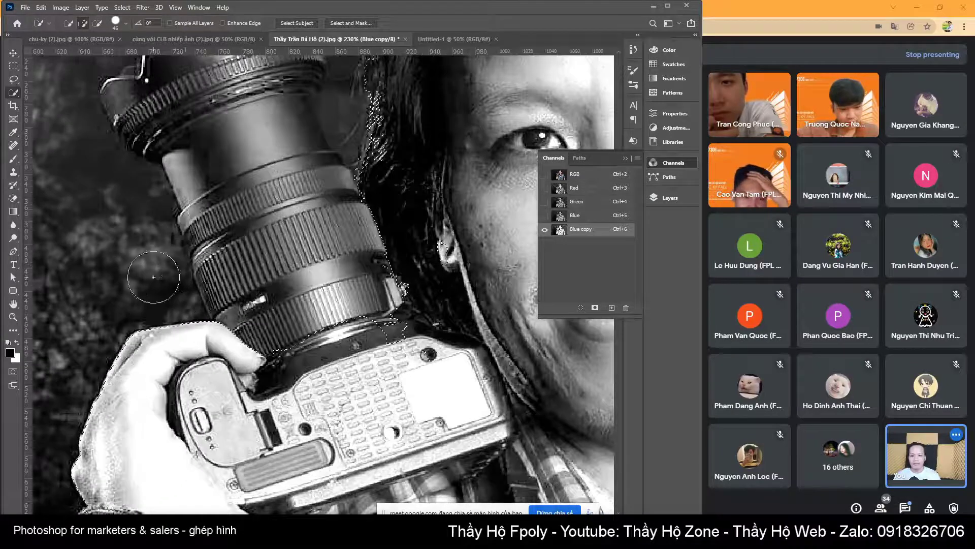
pyautogui.click(14, 80)
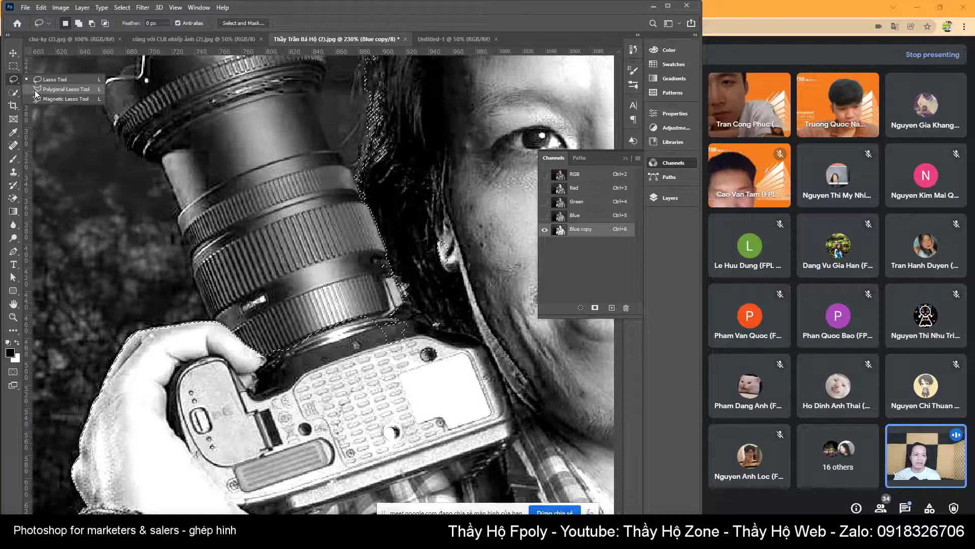
pyautogui.click(35, 89)
pyautogui.scroll(-8, 274, 185)
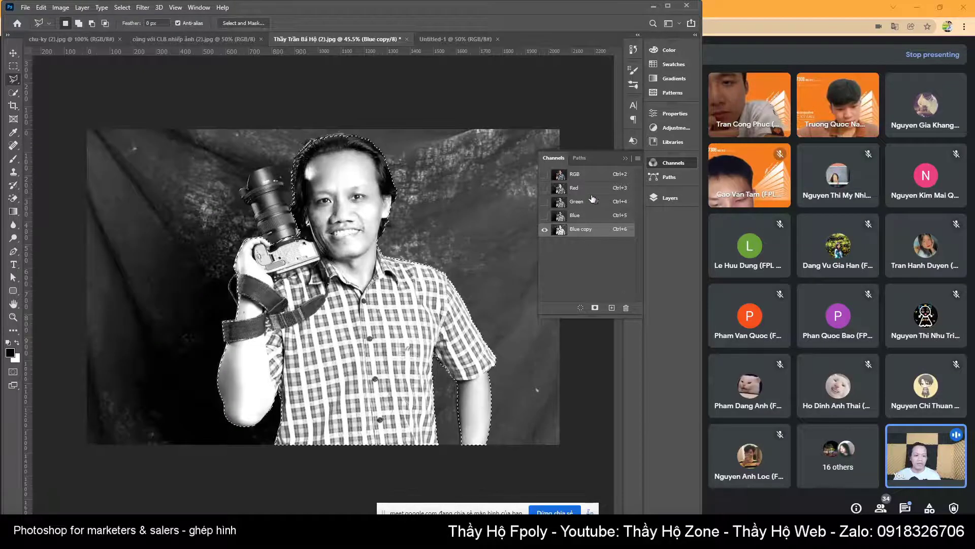
# Restore the full-colour RGB composite and return to the portrait's layers with the selection still active.
pyautogui.click(578, 174)
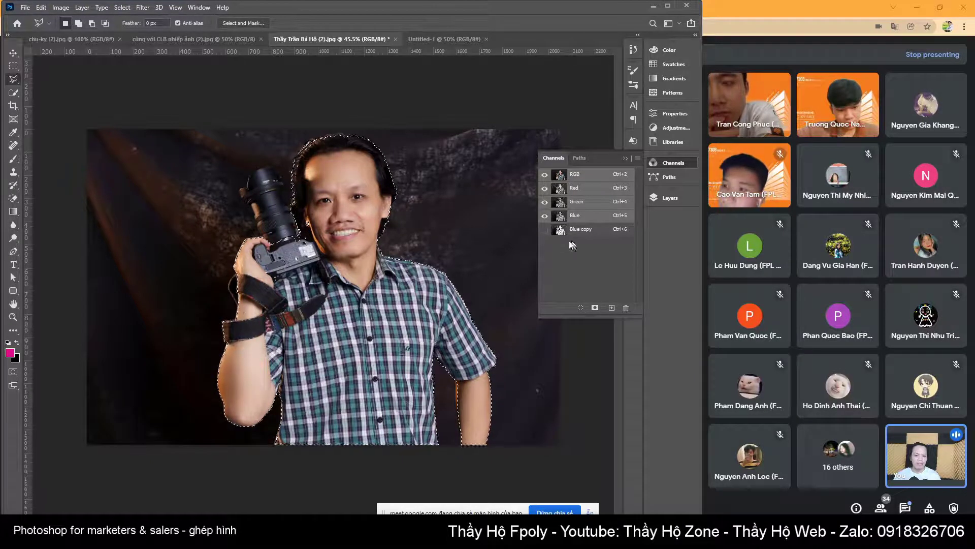
pyautogui.click(666, 197)
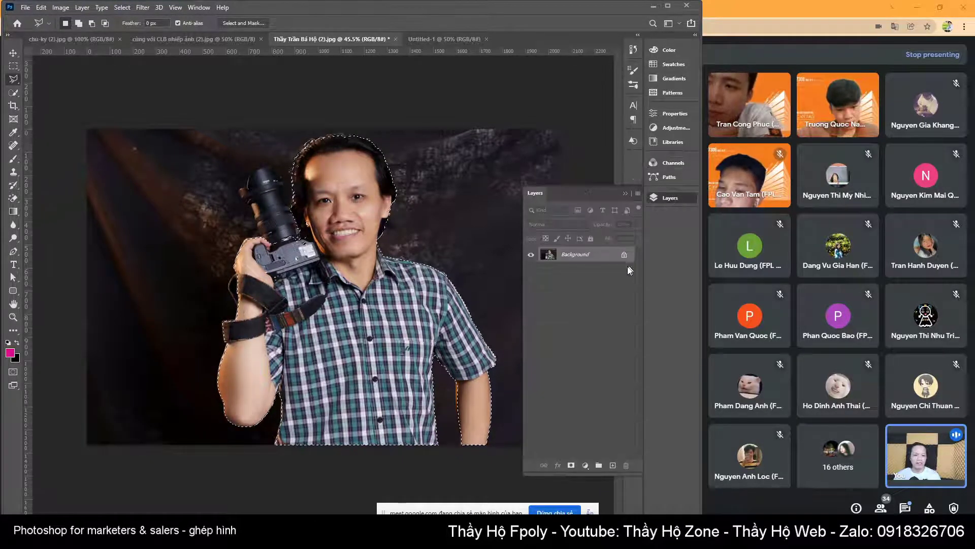
pyautogui.click(669, 163)
pyautogui.click(670, 198)
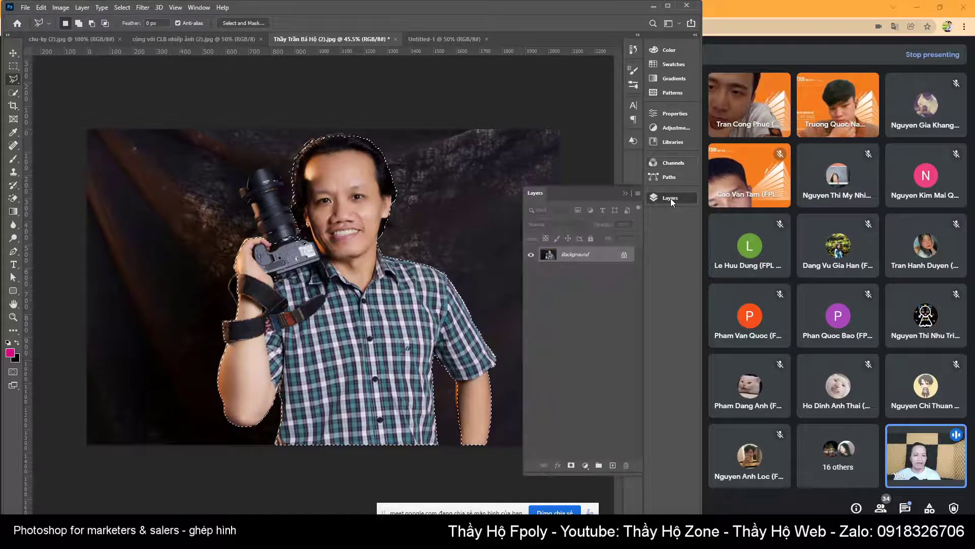
# Smooth the selection around the man with the Smooth modification.
pyautogui.scroll(1, 331, 231)
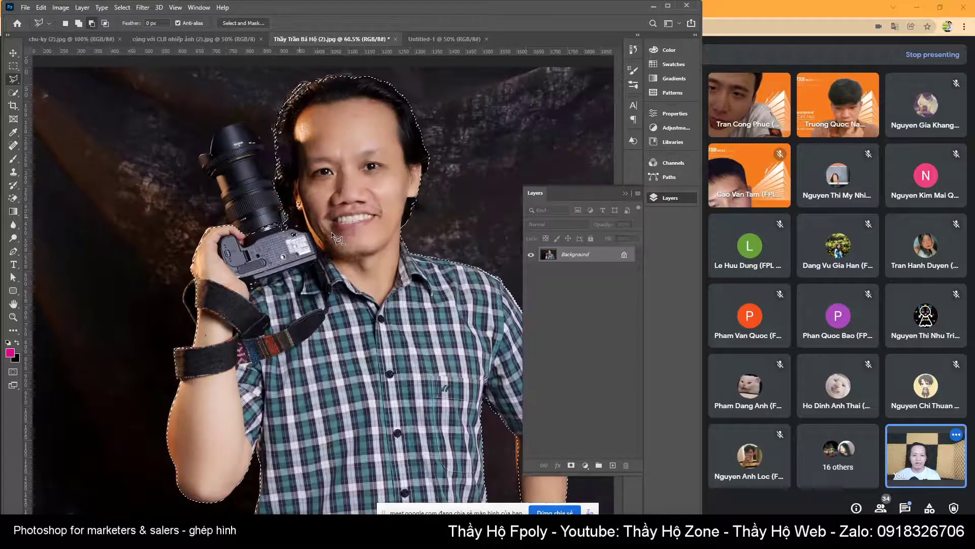
pyautogui.scroll(2, 331, 232)
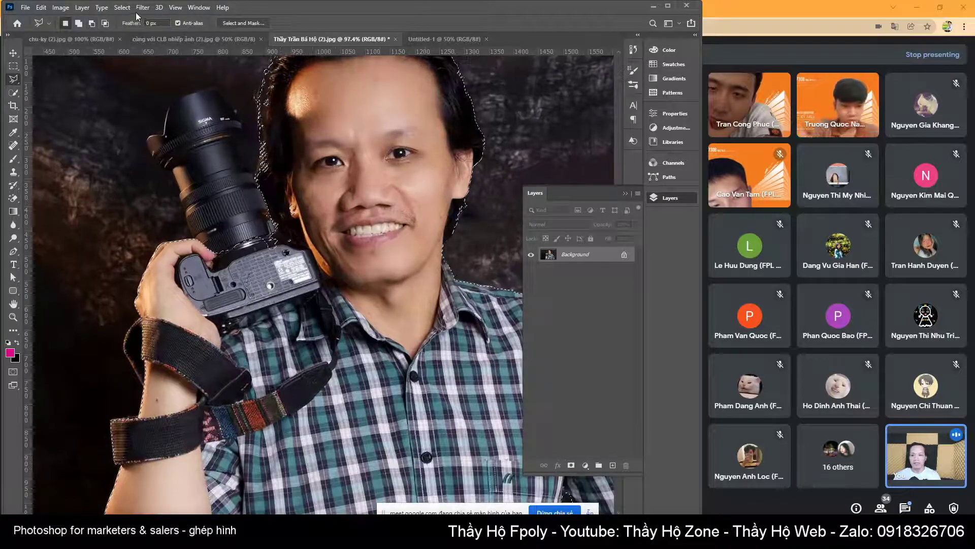
pyautogui.click(122, 7)
pyautogui.moveTo(200, 164)
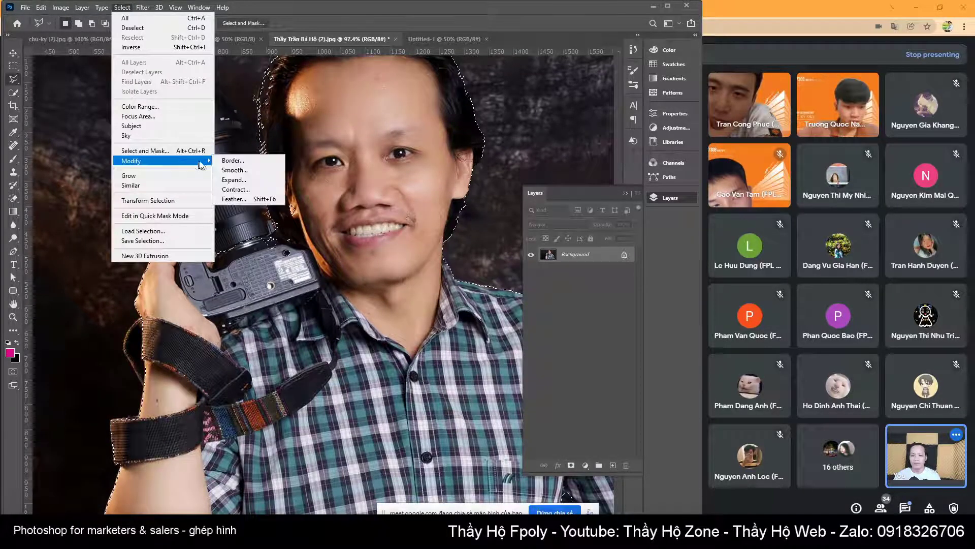
pyautogui.click(234, 170)
pyautogui.click(347, 116)
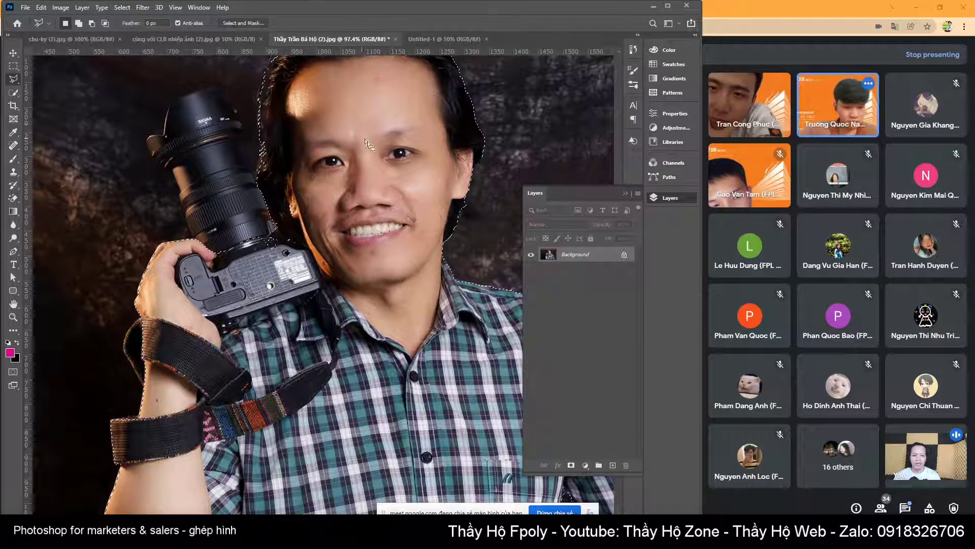
# Try masking the portrait's background layer with the selection, and undo the mask.
pyautogui.click(571, 466)
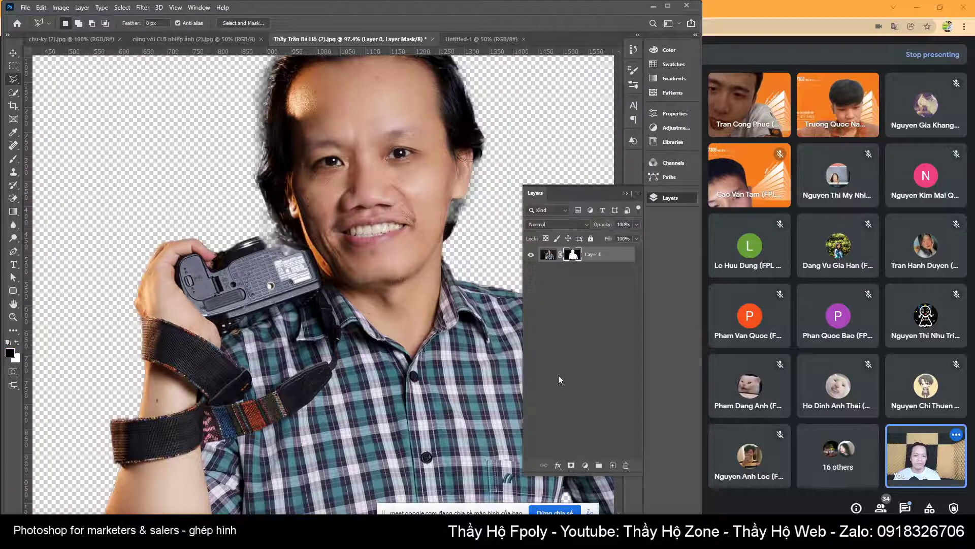
pyautogui.scroll(-4, 407, 340)
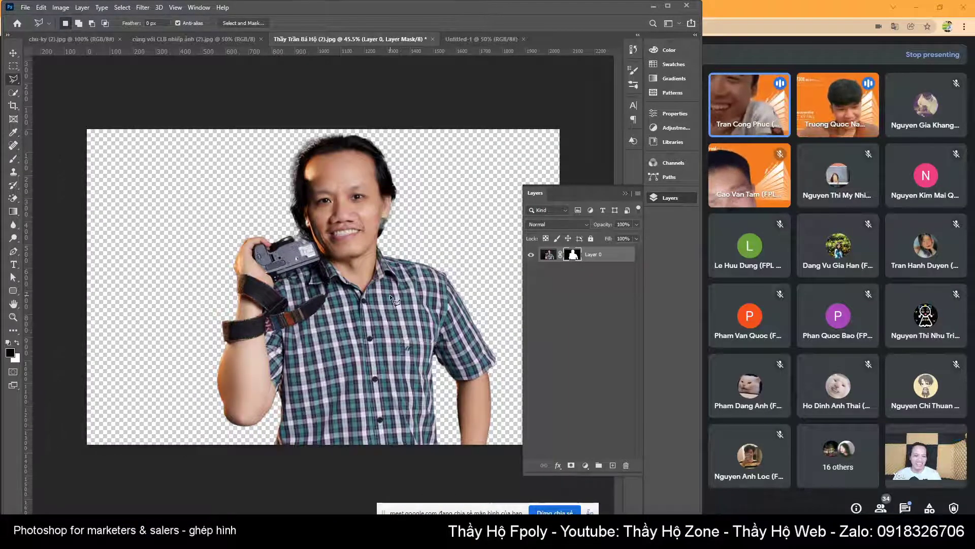
pyautogui.scroll(4, 383, 211)
pyautogui.hotkey('ctrl', 'z')
pyautogui.hotkey('ctrl', 'z')
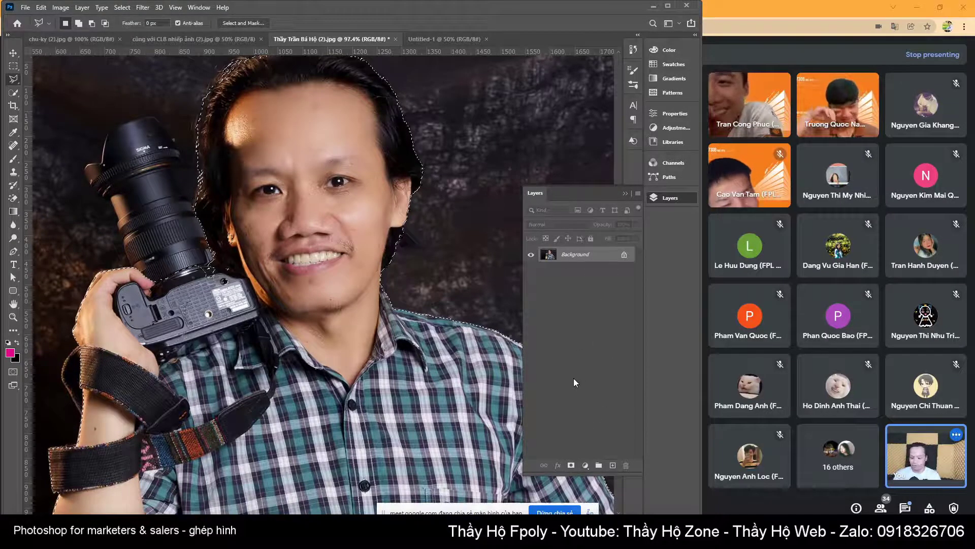
# Mask the portrait layer with the selection, and place a duplicate beneath it with its layer mask deleted unapplied.
pyautogui.click(571, 464)
pyautogui.hotkey('ctrl', '-')
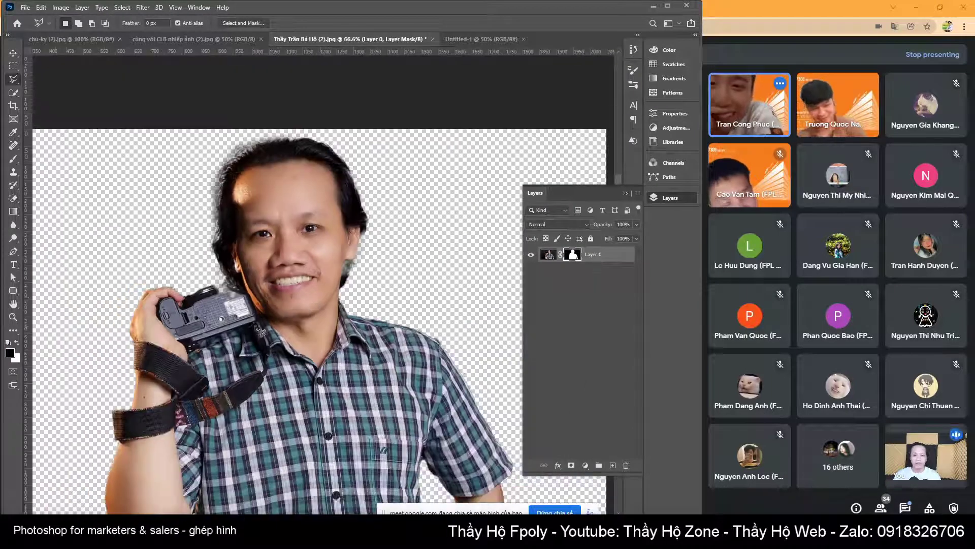
pyautogui.keyDown('alt'); pyautogui.moveTo(600, 260); pyautogui.dragTo(596, 285); pyautogui.keyUp('alt')
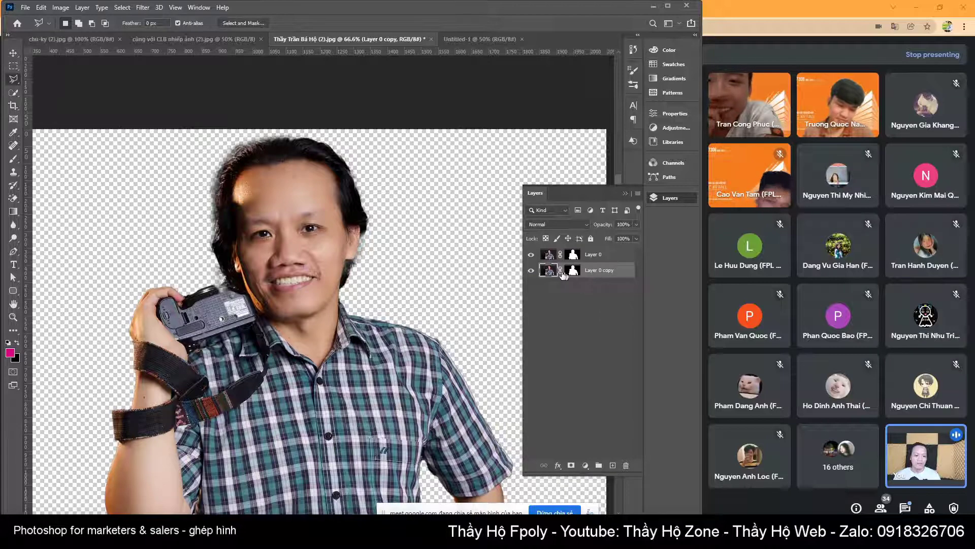
pyautogui.click(573, 272)
pyautogui.click(626, 464)
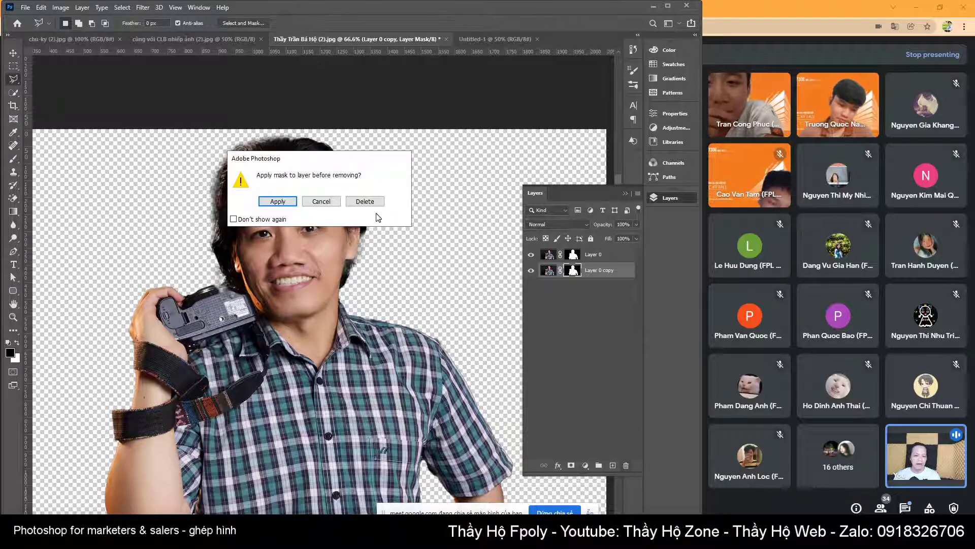
pyautogui.click(365, 201)
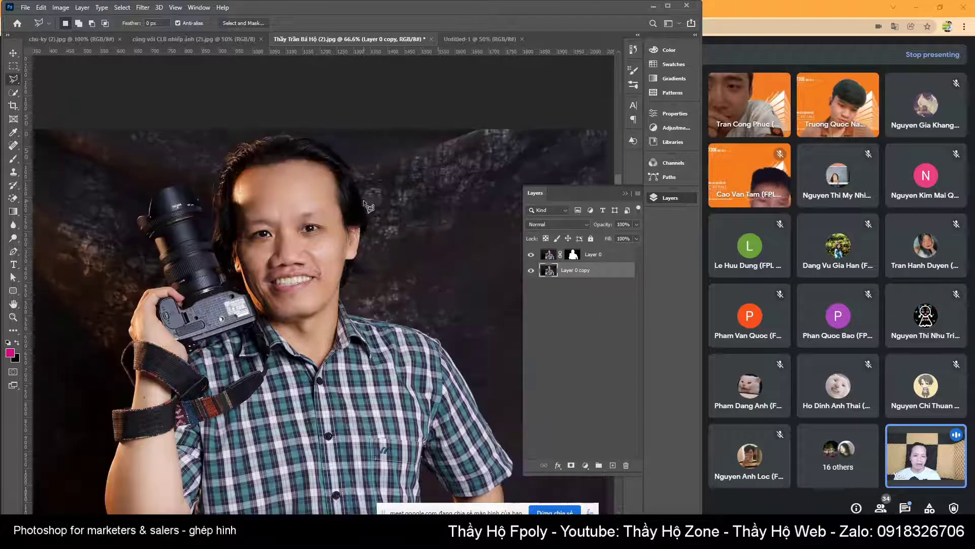
# Lower the opacity of the unmasked Layer 0 copy to 76%.
pyautogui.scroll(3, 220, 242)
pyautogui.scroll(1, 219, 243)
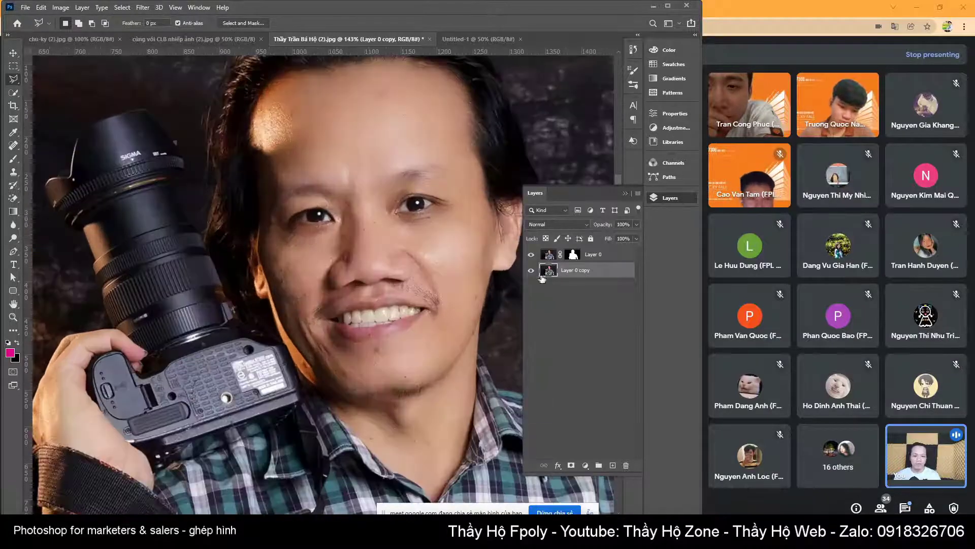
pyautogui.click(597, 256)
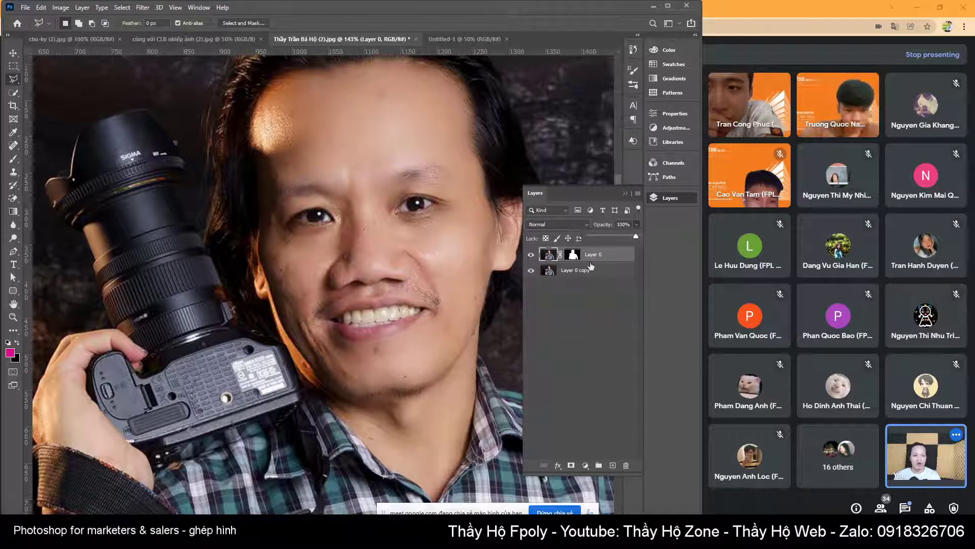
pyautogui.click(605, 273)
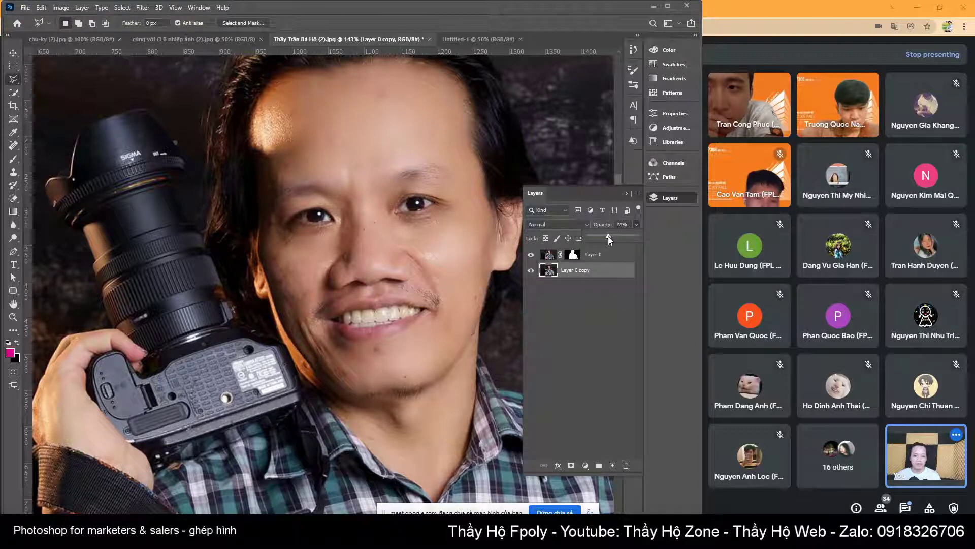
pyautogui.moveTo(608, 236); pyautogui.dragTo(624, 233)
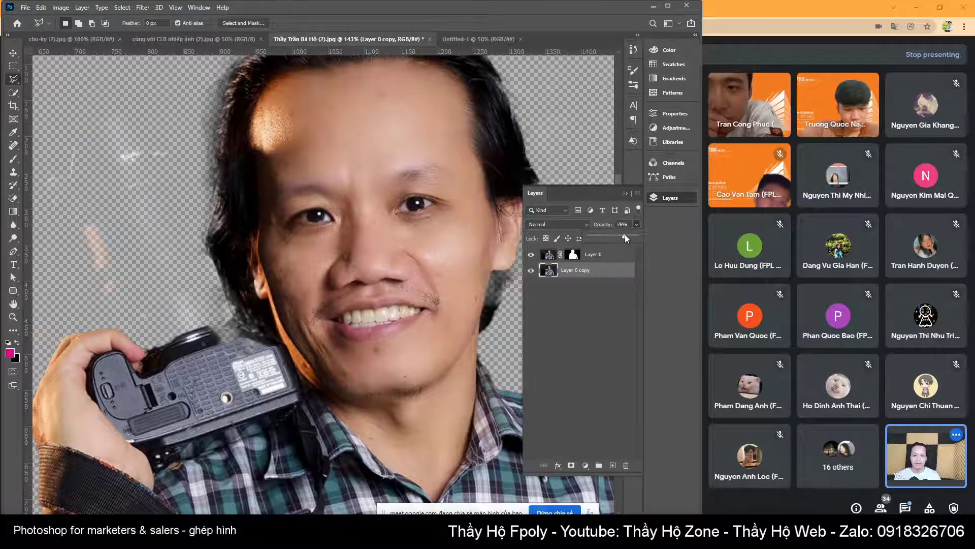
# Add a new layer at the bottom of the stack and fill it with white.
pyautogui.click(612, 466)
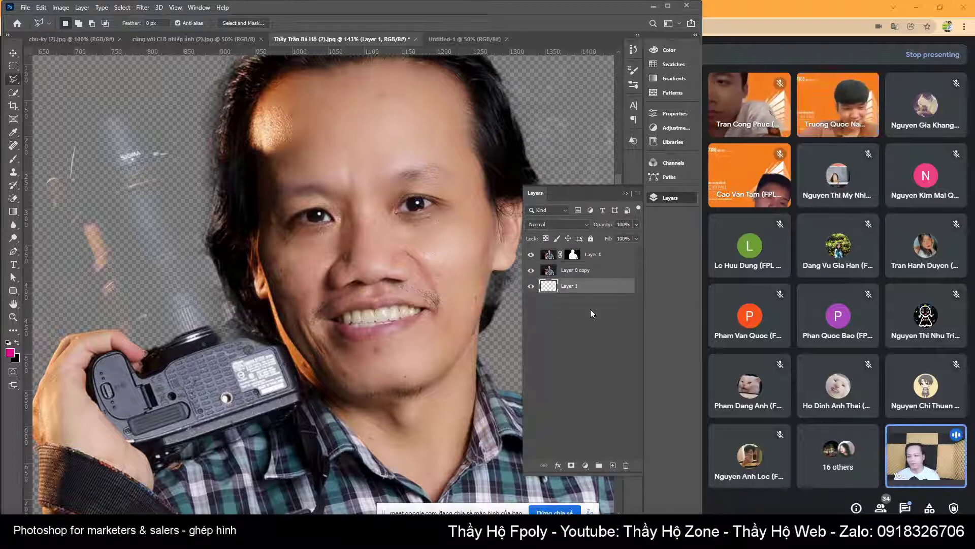
pyautogui.press('d')
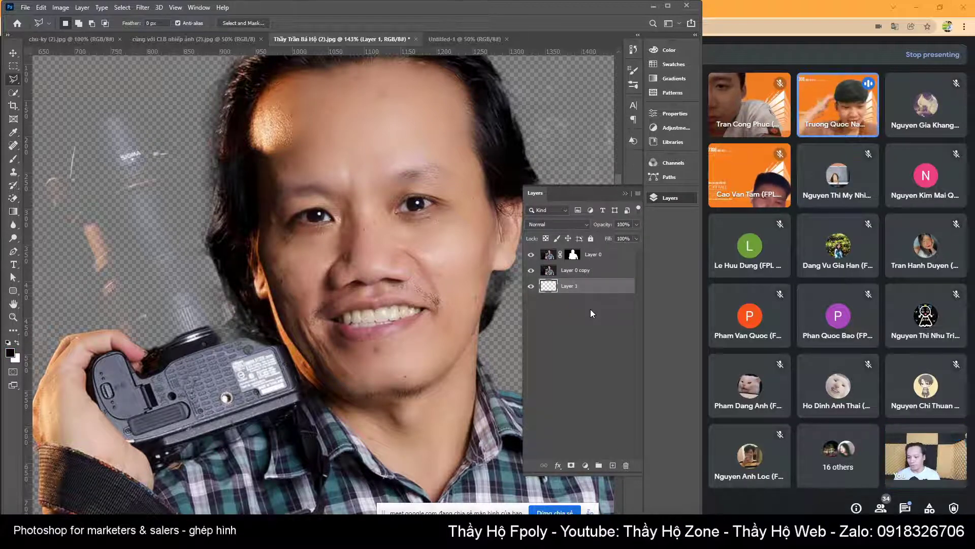
pyautogui.press('x')
pyautogui.hotkey('alt', 'BackSpace')
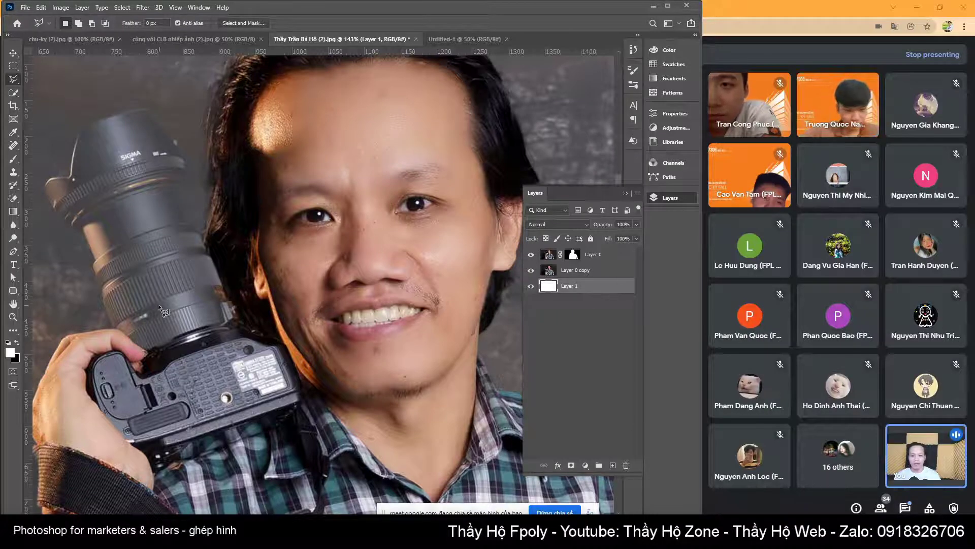
pyautogui.scroll(-2, 227, 311)
pyautogui.click(571, 270)
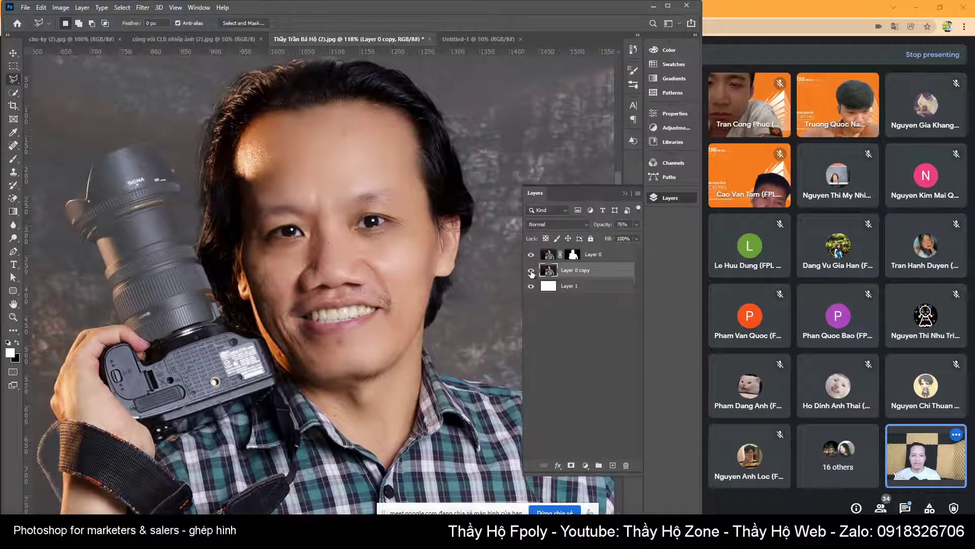
pyautogui.press('1')
pyautogui.press('7')
pyautogui.press('6')
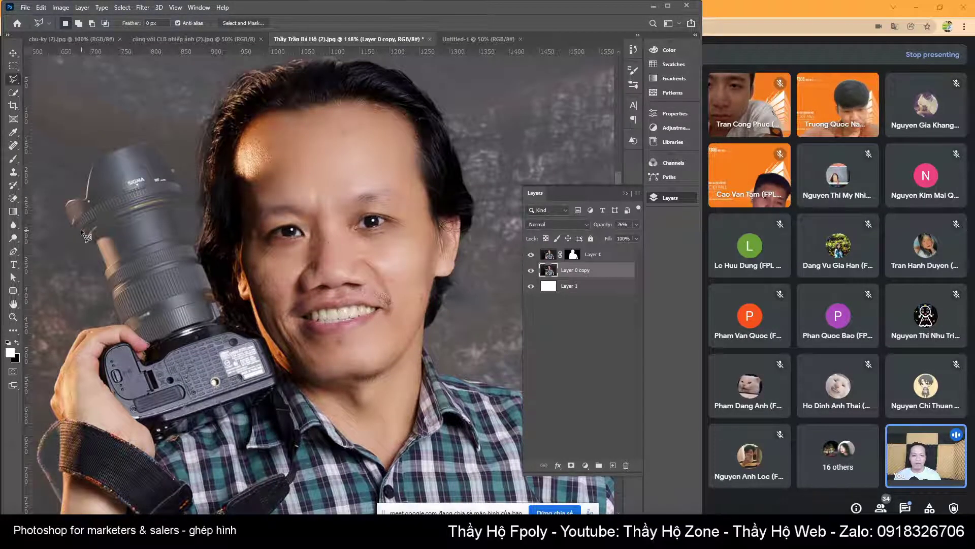
# Target Layer 0's mask and trace a Pen tool path from the fingers along the outer edge of the lens barrel.
pyautogui.click(573, 255)
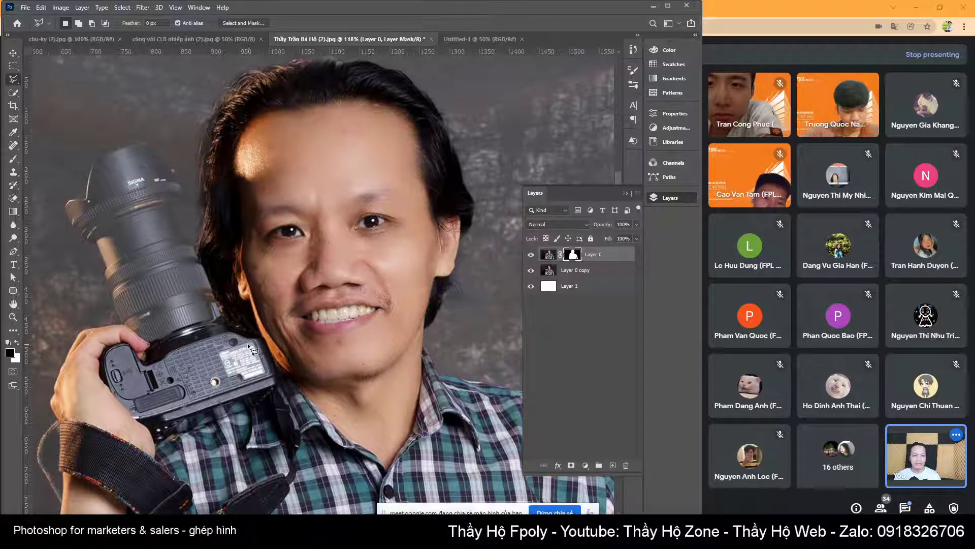
pyautogui.press('x')
pyautogui.press('z')
pyautogui.moveTo(156, 361); pyautogui.dragTo(131, 335)
pyautogui.press('p')
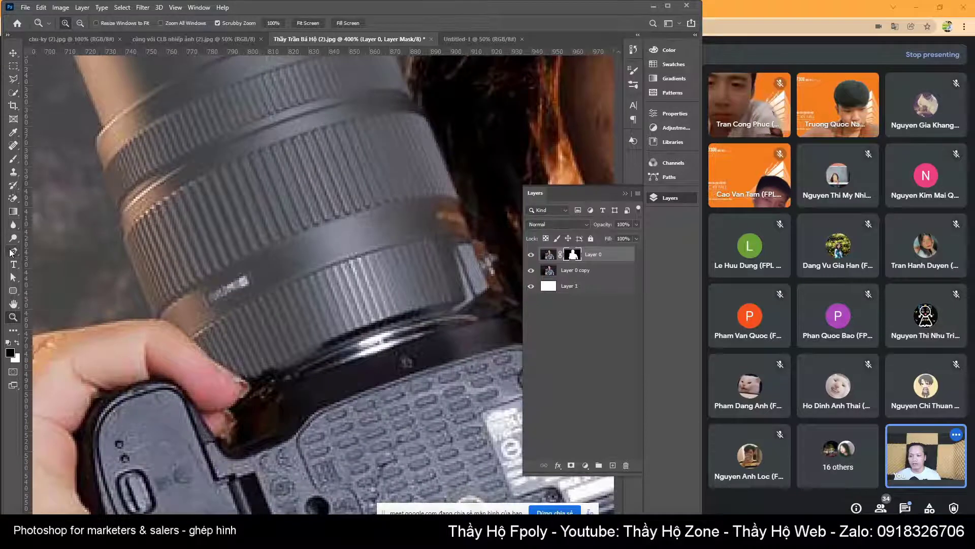
pyautogui.click(153, 334)
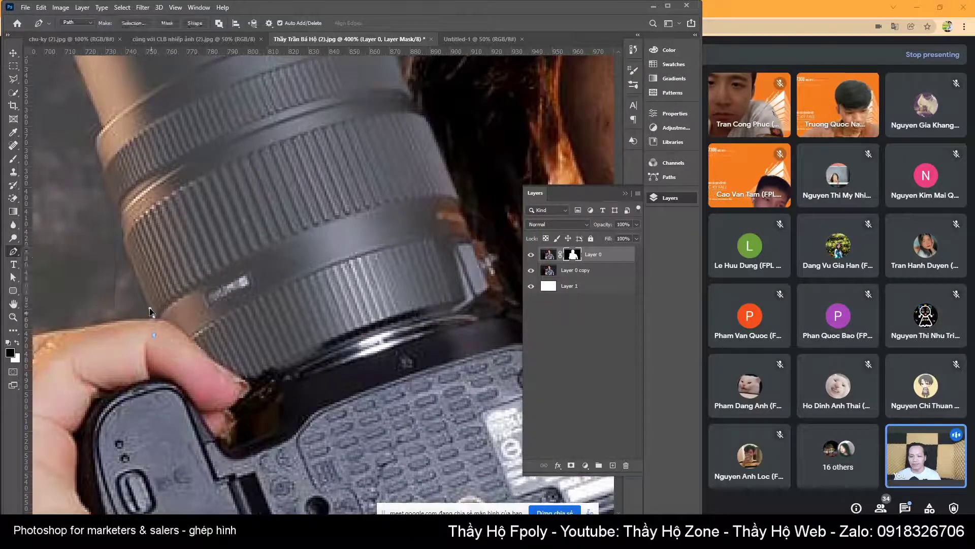
pyautogui.click(151, 312)
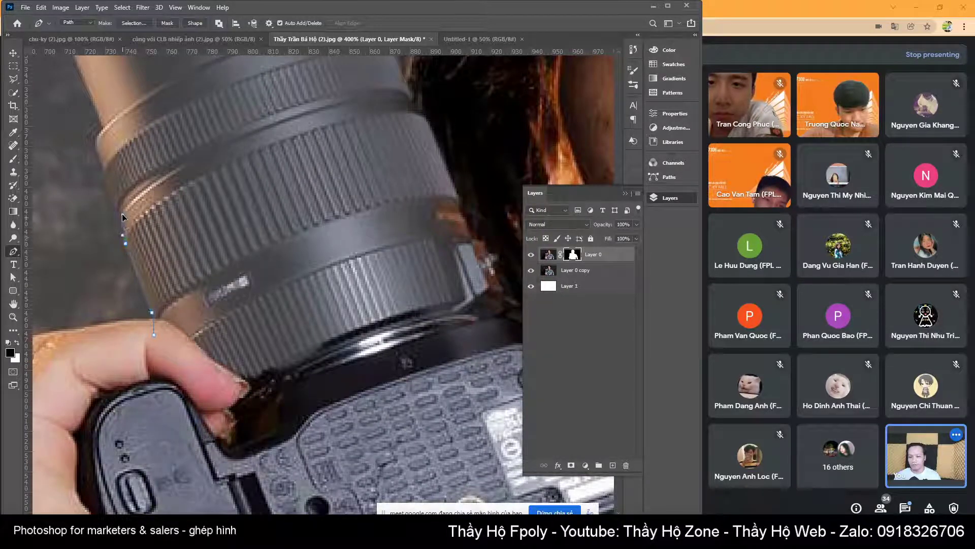
pyautogui.scroll(5, 119, 173)
pyautogui.hscroll(-4, 153, 218)
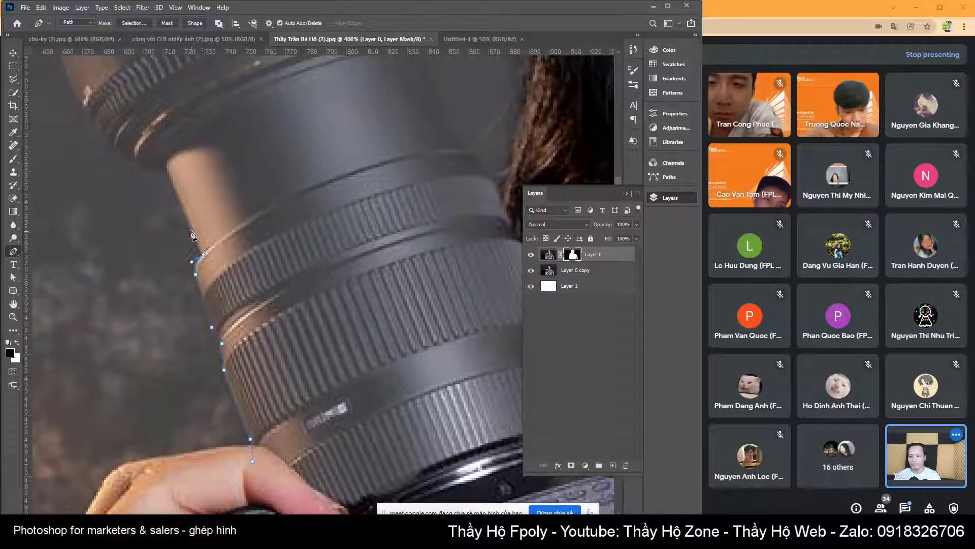
# Extend the Pen path around the flared front rim of the lens and along the small petal of the lens hood.
pyautogui.click(166, 166)
pyautogui.scroll(2, 178, 182)
pyautogui.hscroll(-3, 193, 193)
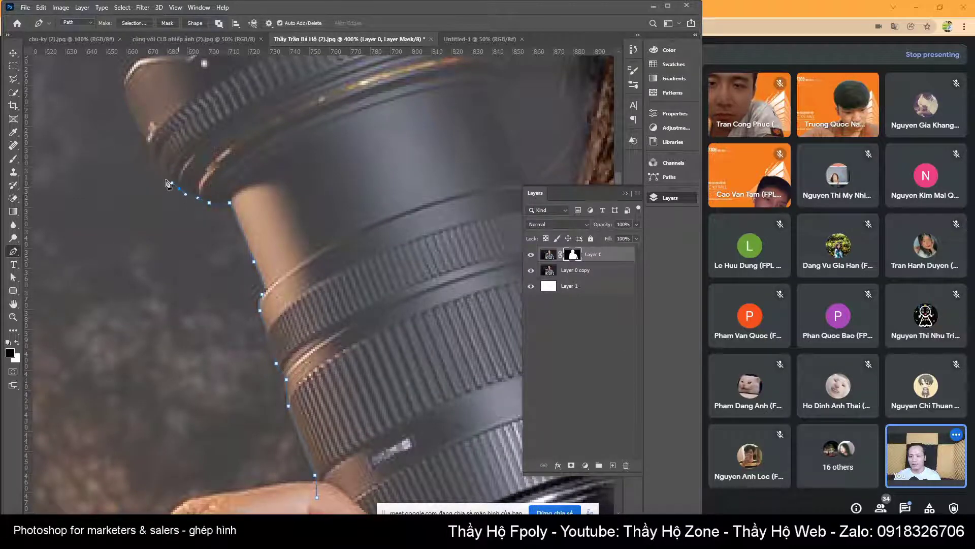
pyautogui.moveTo(172, 126); pyautogui.dragTo(223, 243)
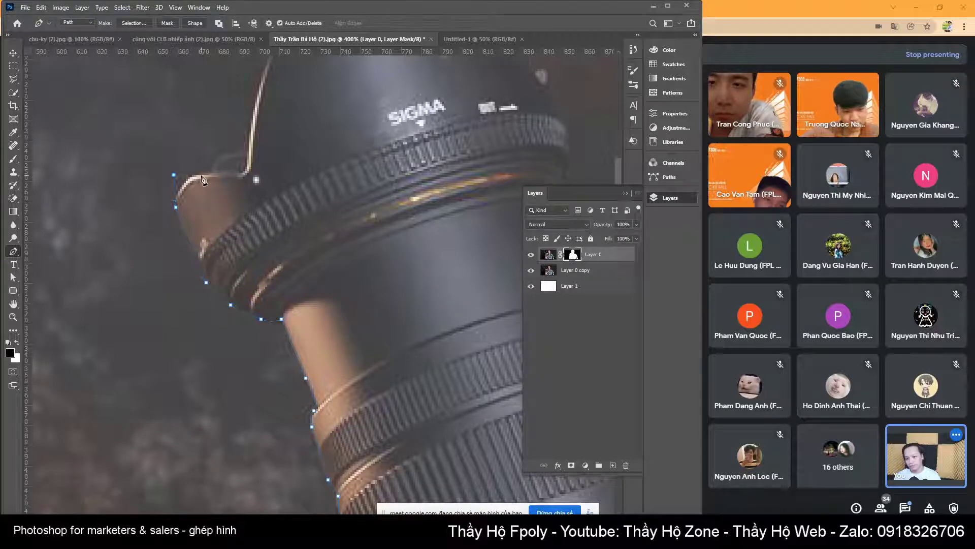
pyautogui.moveTo(245, 175); pyautogui.dragTo(261, 236)
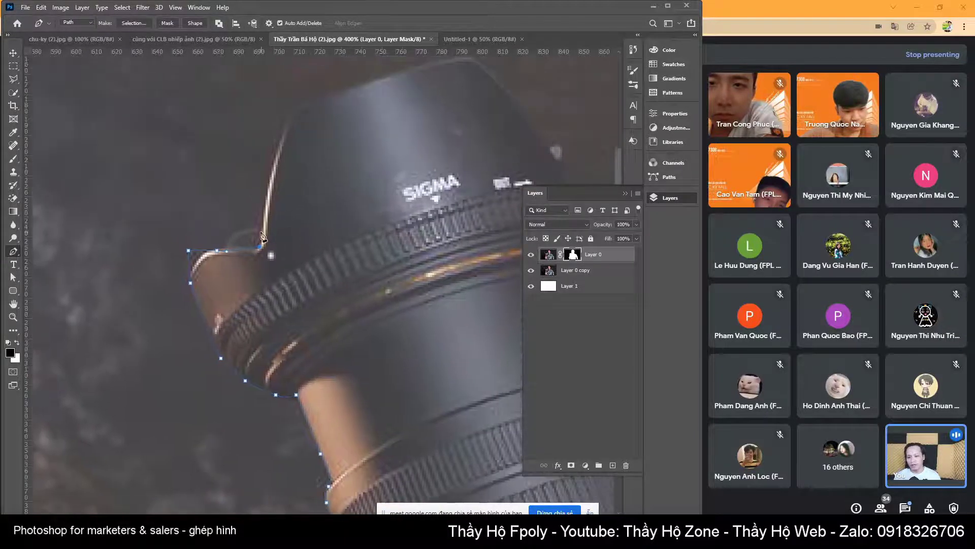
# Continue the Pen path through the hood's notch and up its outer side edge to the upper corner.
pyautogui.click(238, 232)
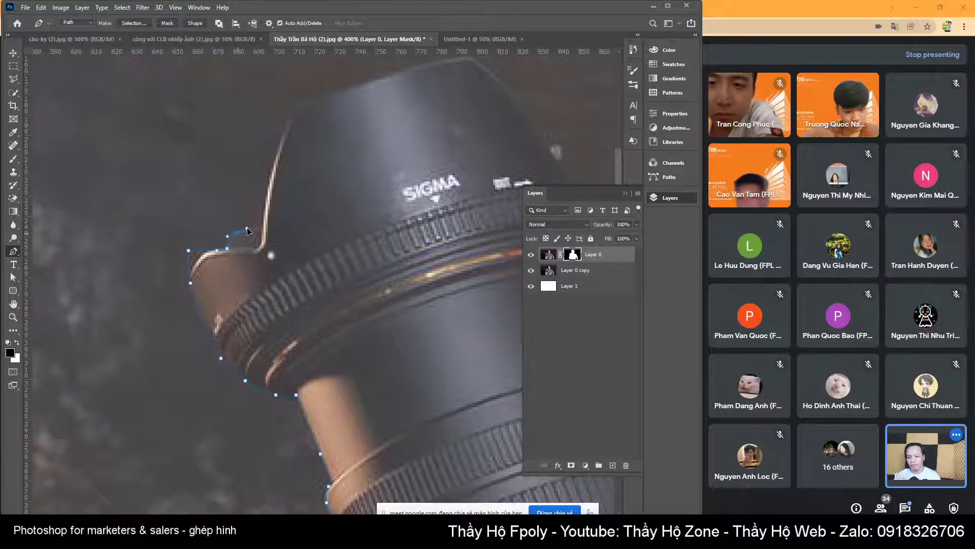
pyautogui.click(249, 228)
pyautogui.click(261, 224)
pyautogui.click(265, 206)
pyautogui.click(270, 182)
pyautogui.click(275, 158)
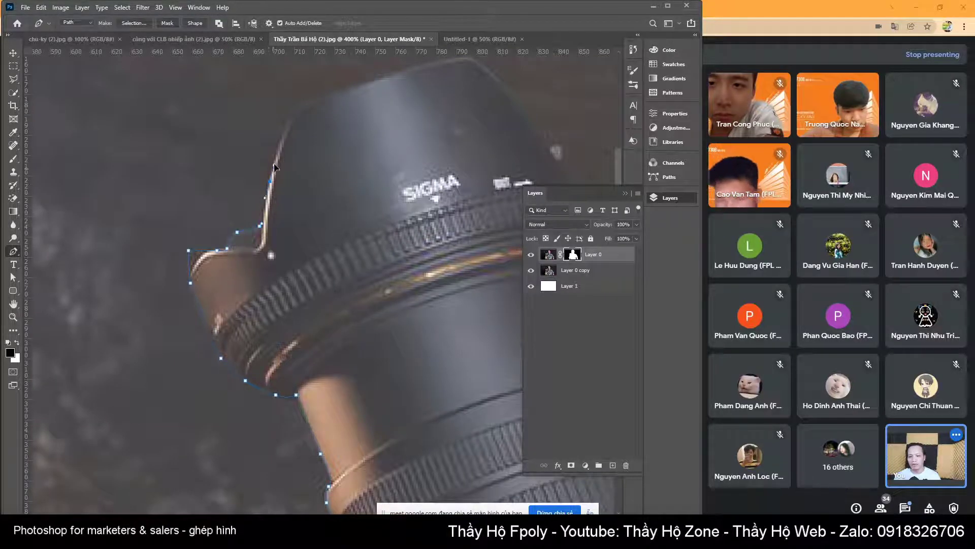
pyautogui.moveTo(305, 121); pyautogui.dragTo(282, 217)
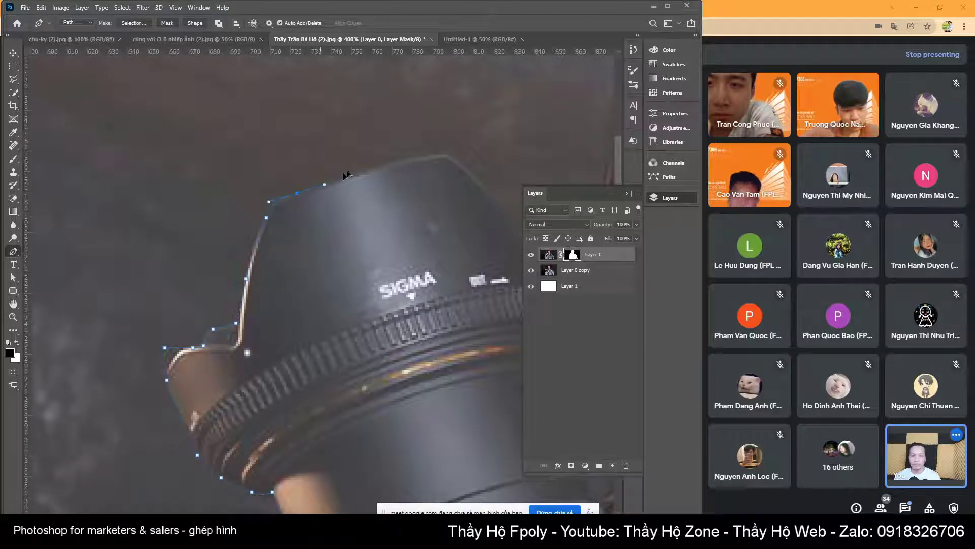
# Trace the Pen path across the top edge of the lens hood and down the slope facing the face.
pyautogui.click(434, 155)
pyautogui.moveTo(467, 185); pyautogui.dragTo(268, 240)
pyautogui.click(251, 210)
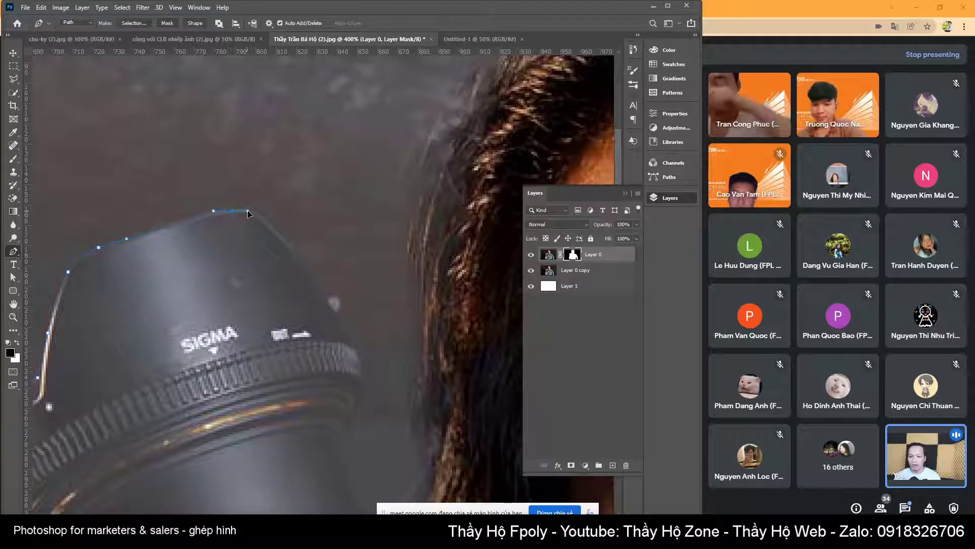
pyautogui.click(261, 211)
pyautogui.click(281, 234)
pyautogui.moveTo(328, 306); pyautogui.dragTo(304, 295)
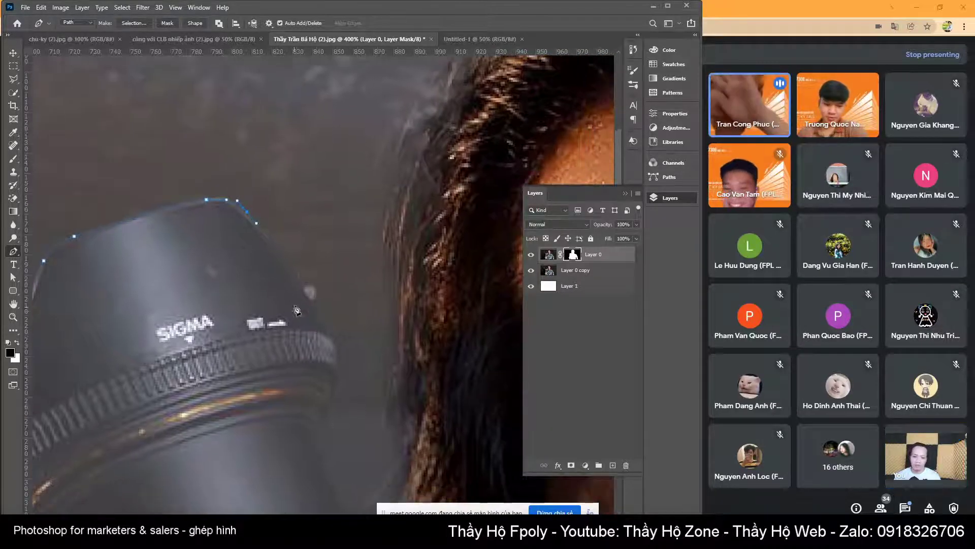
# Carry the Pen path around the small hood bump and the ribbed ring below the SIGMA lettering.
pyautogui.click(316, 288)
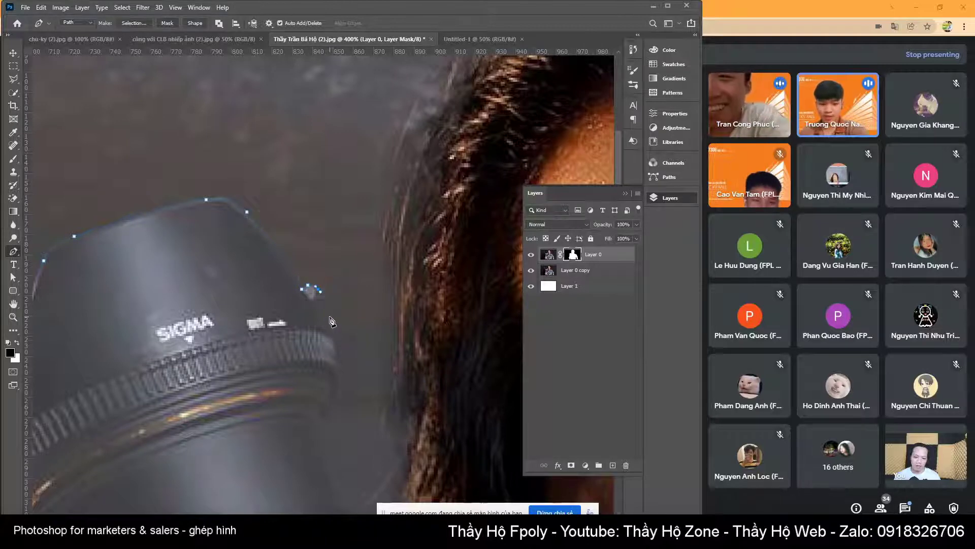
pyautogui.click(320, 310)
pyautogui.click(327, 325)
pyautogui.click(336, 348)
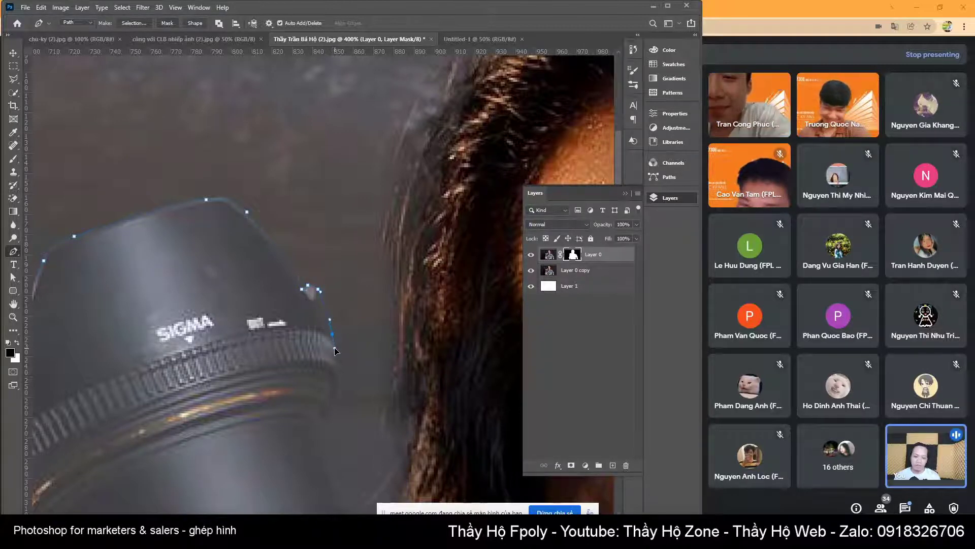
pyautogui.click(342, 364)
pyautogui.click(344, 376)
pyautogui.click(331, 402)
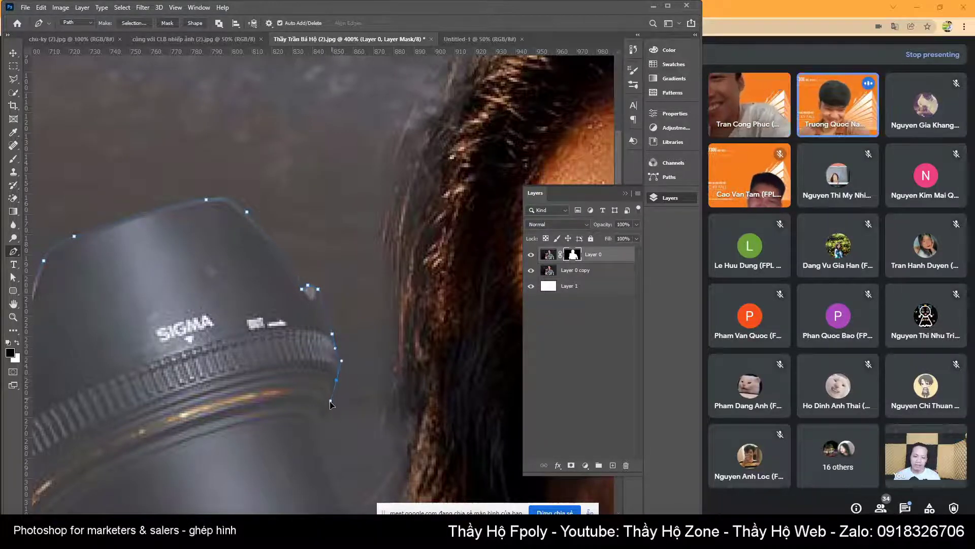
# Trace the Pen path down the barrel edge beside the hair and close it through the camera body.
pyautogui.moveTo(305, 429); pyautogui.dragTo(291, 251)
pyautogui.click(298, 267)
pyautogui.click(309, 288)
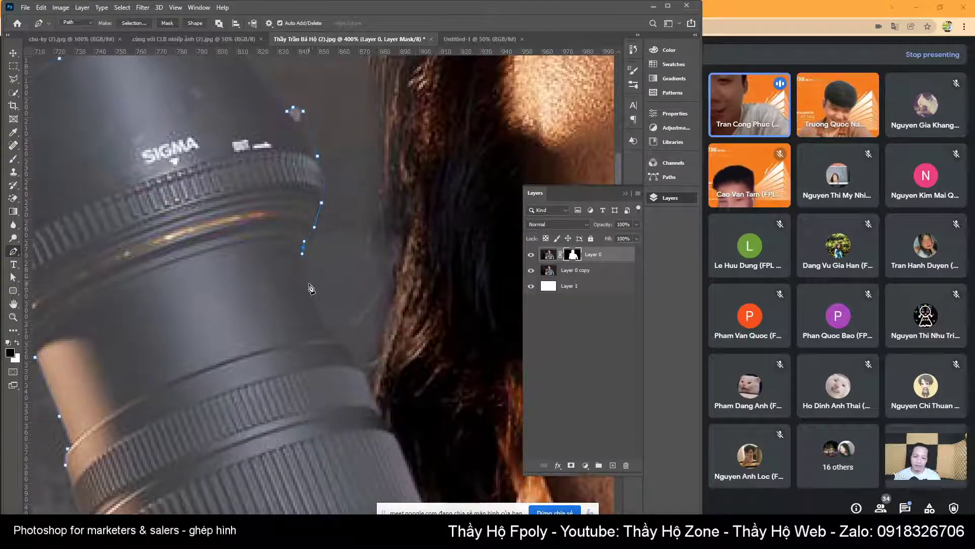
pyautogui.click(320, 311)
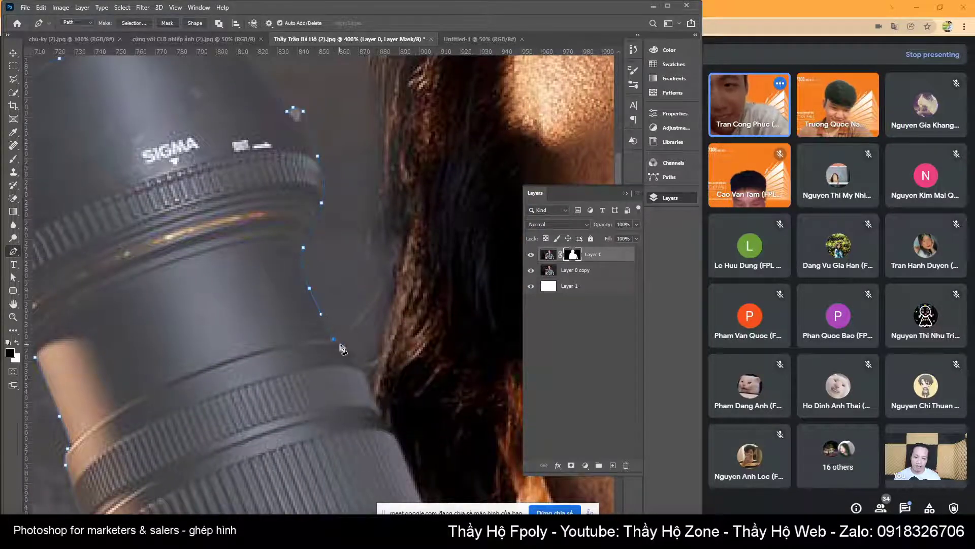
pyautogui.click(354, 357)
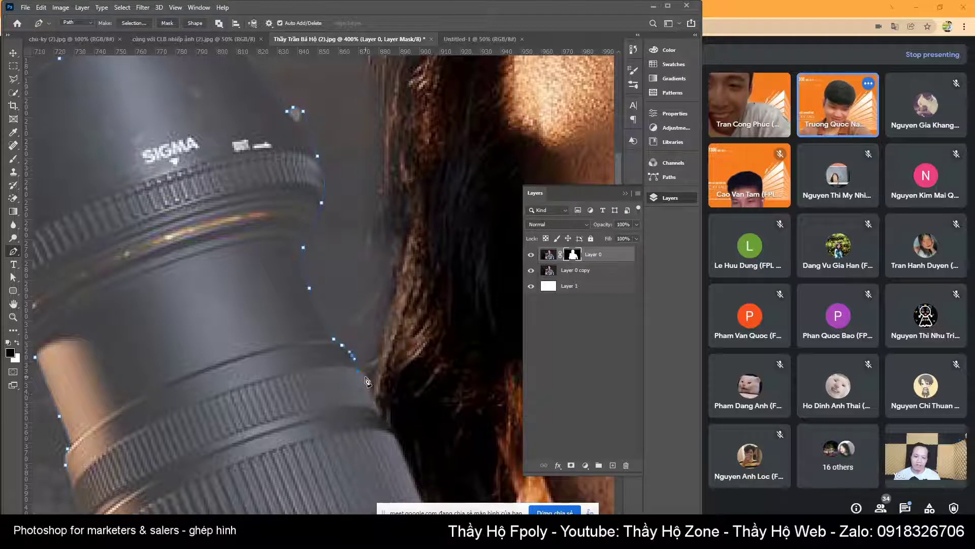
pyautogui.click(364, 377)
pyautogui.scroll(-6, 449, 413)
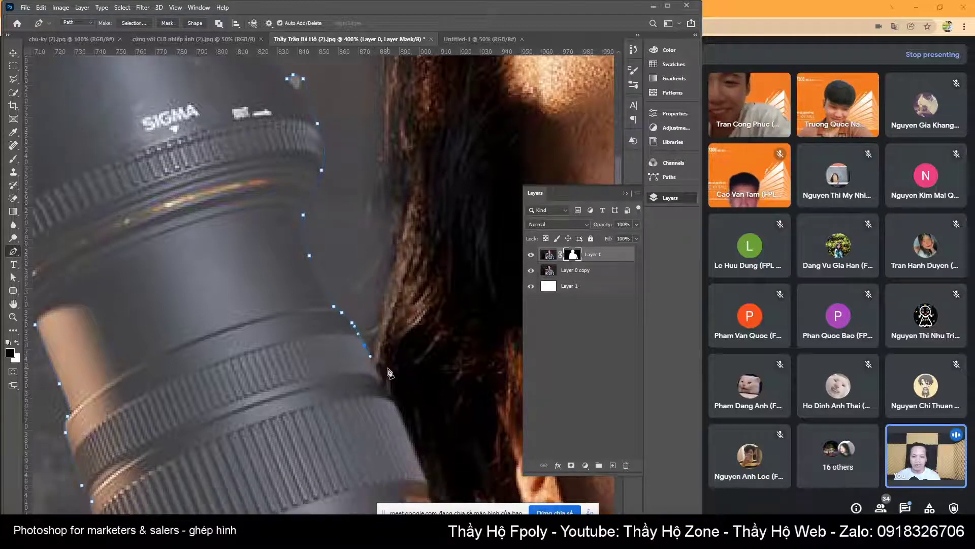
pyautogui.scroll(-3, 449, 412)
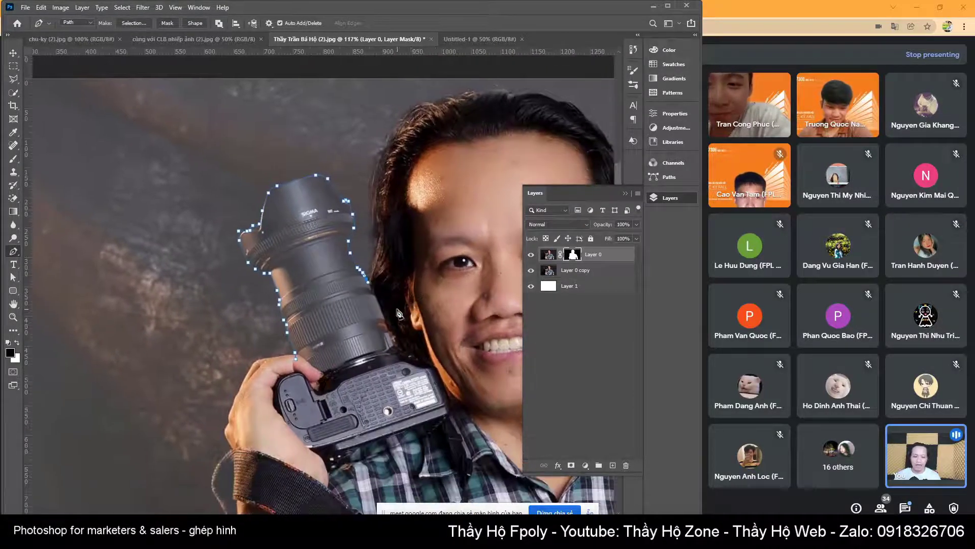
pyautogui.click(405, 352)
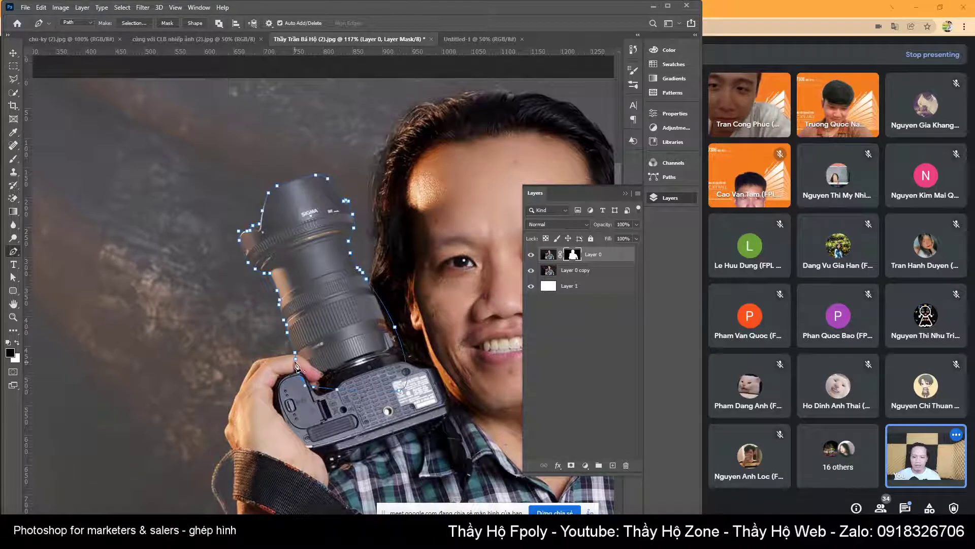
# Convert the lens path to a selection, fill it with white on Layer 0's mask, and deselect.
pyautogui.hotkey('ctrl', 'Return')
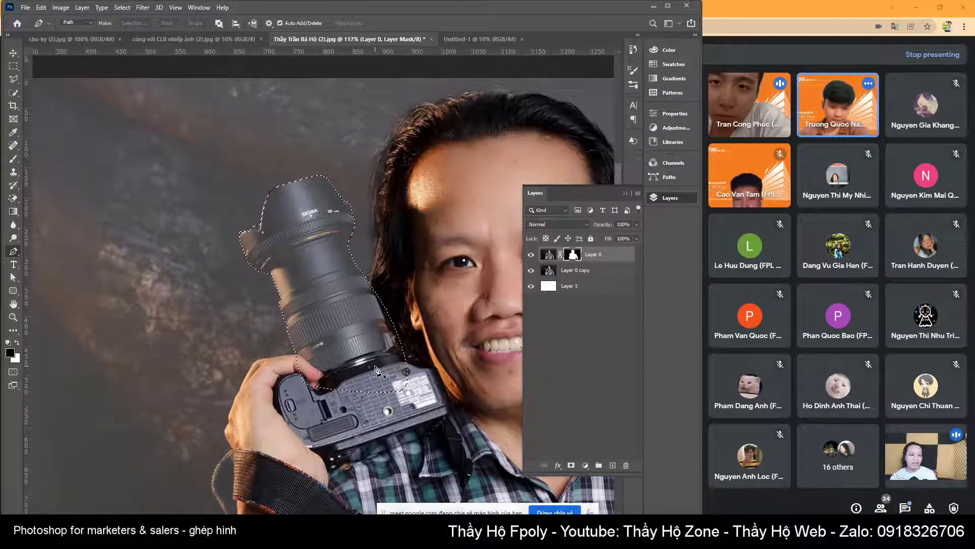
pyautogui.hotkey('ctrl', 'shift', 'l')
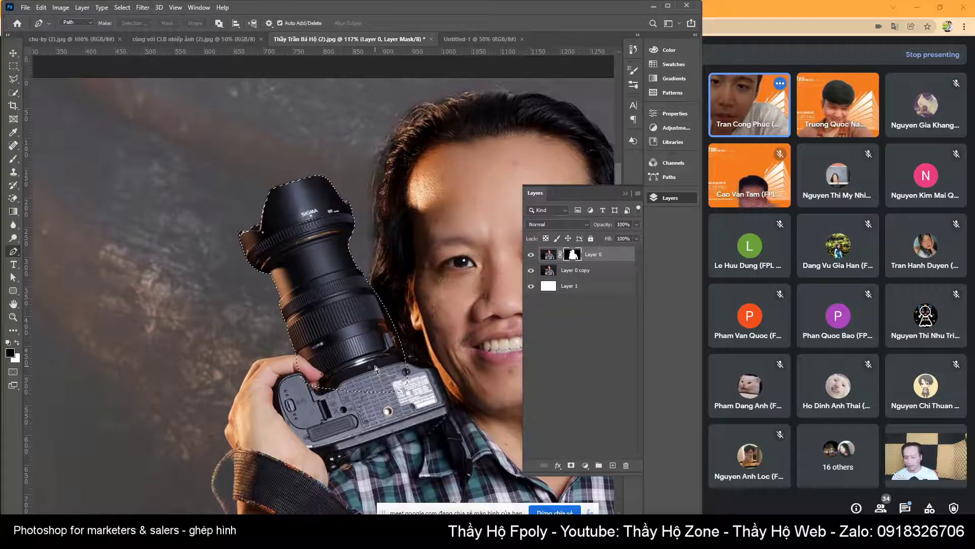
pyautogui.scroll(-4, 424, 272)
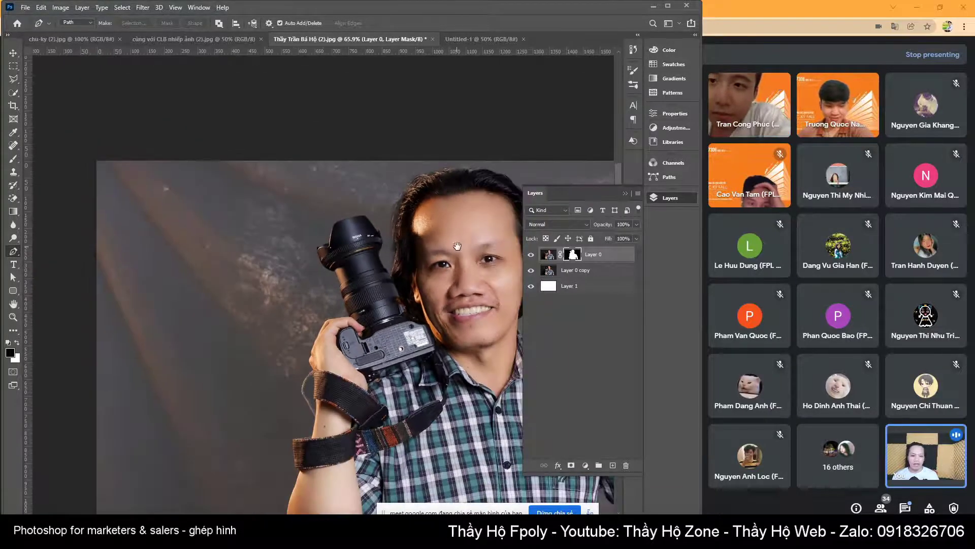
# Hide Layer 0 copy to check the masked portrait's edges against the white layer.
pyautogui.scroll(4, 457, 245)
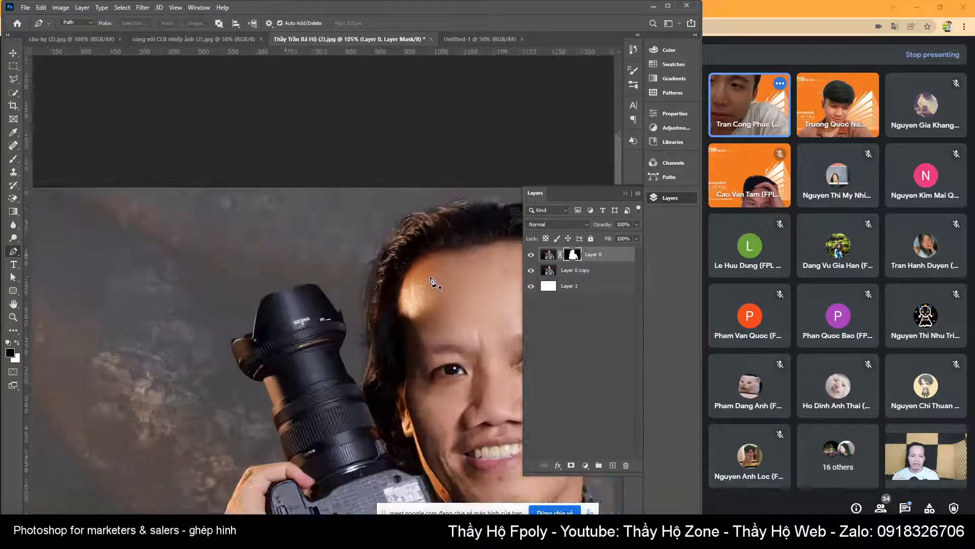
pyautogui.scroll(5, 431, 281)
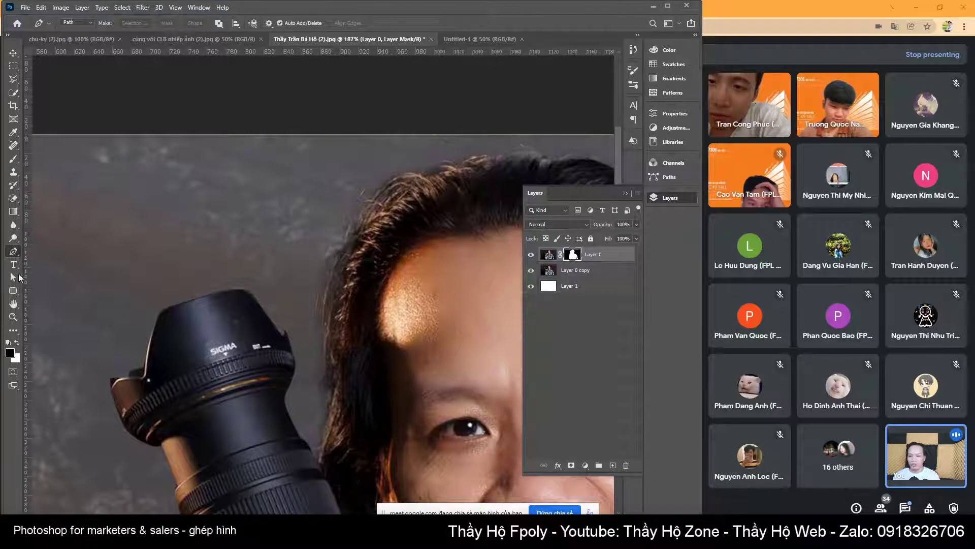
pyautogui.moveTo(394, 244); pyautogui.dragTo(334, 315)
pyautogui.click(531, 270)
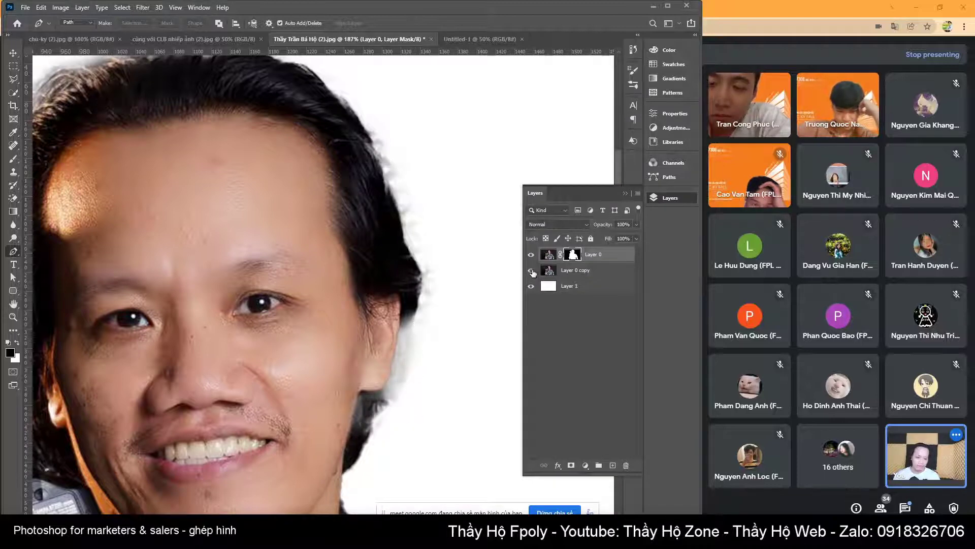
pyautogui.click(531, 270)
pyautogui.click(530, 270)
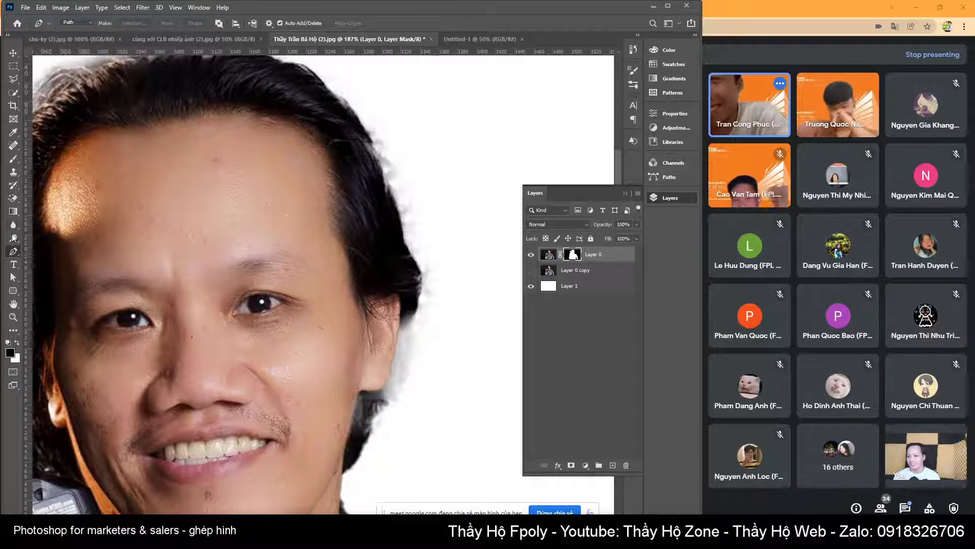
# Set up a Soft Round brush at 29 px with 0% hardness and 62% opacity.
pyautogui.click(14, 161)
pyautogui.click(14, 162)
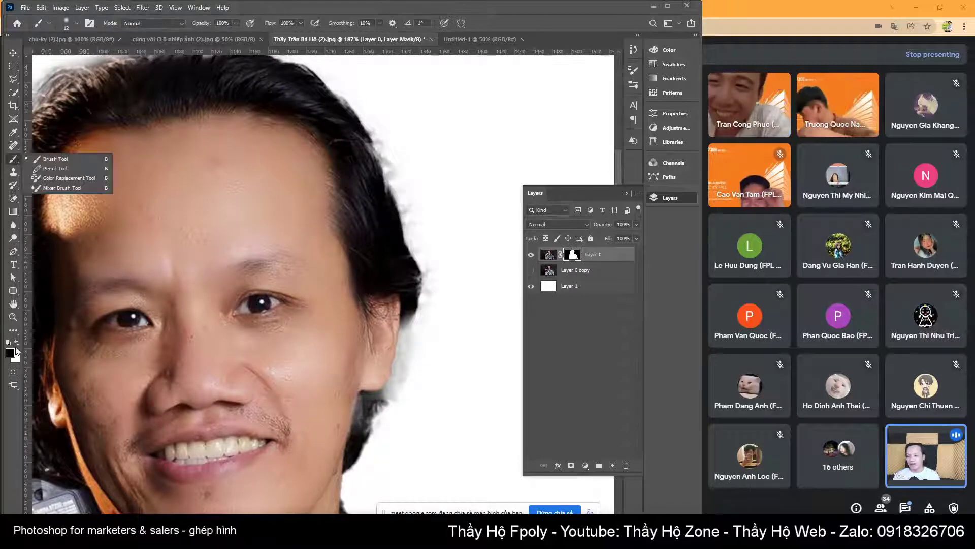
pyautogui.rightClick(446, 151)
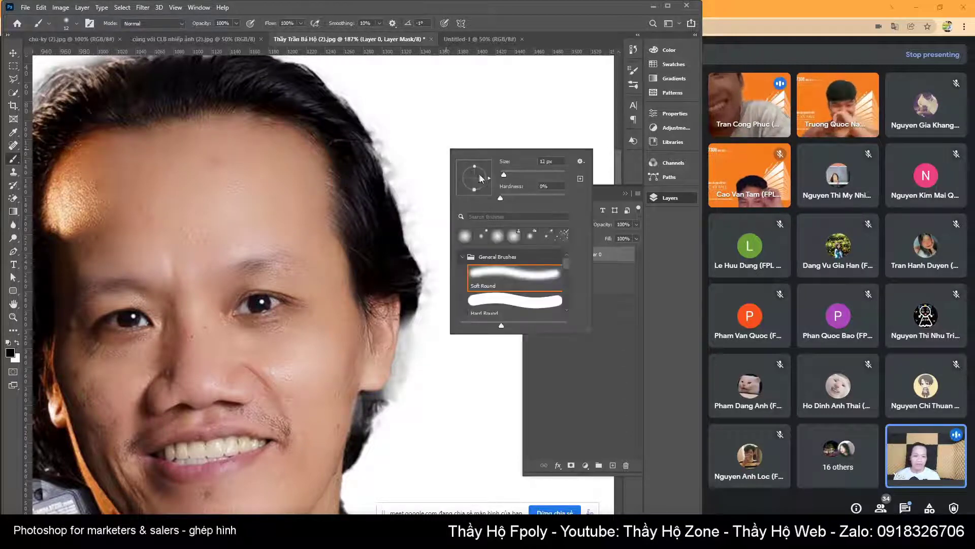
pyautogui.moveTo(500, 174); pyautogui.dragTo(506, 176)
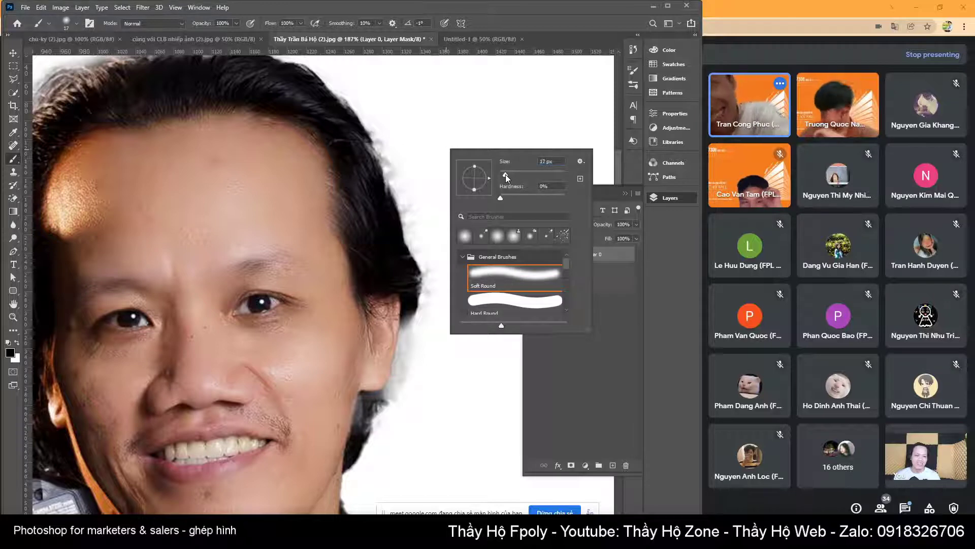
pyautogui.click(392, 125)
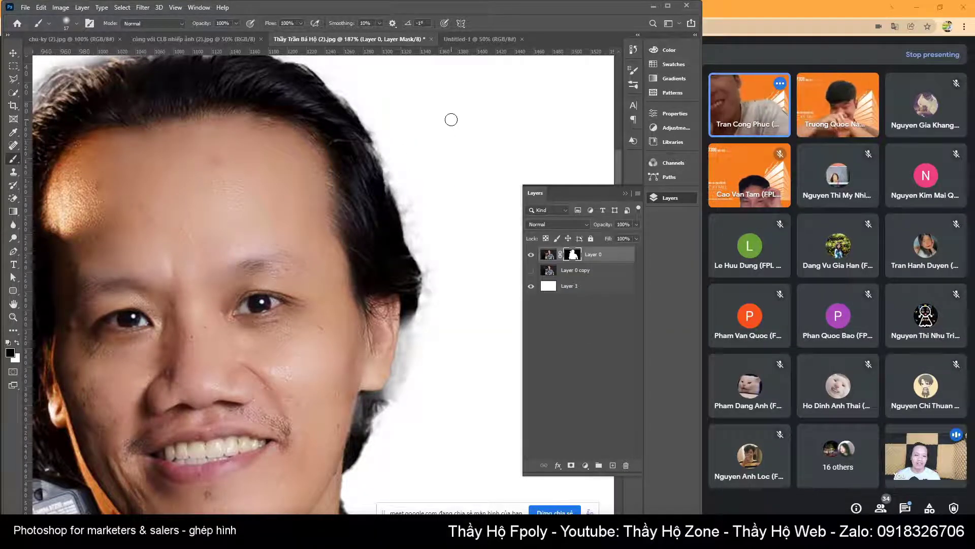
pyautogui.click(236, 24)
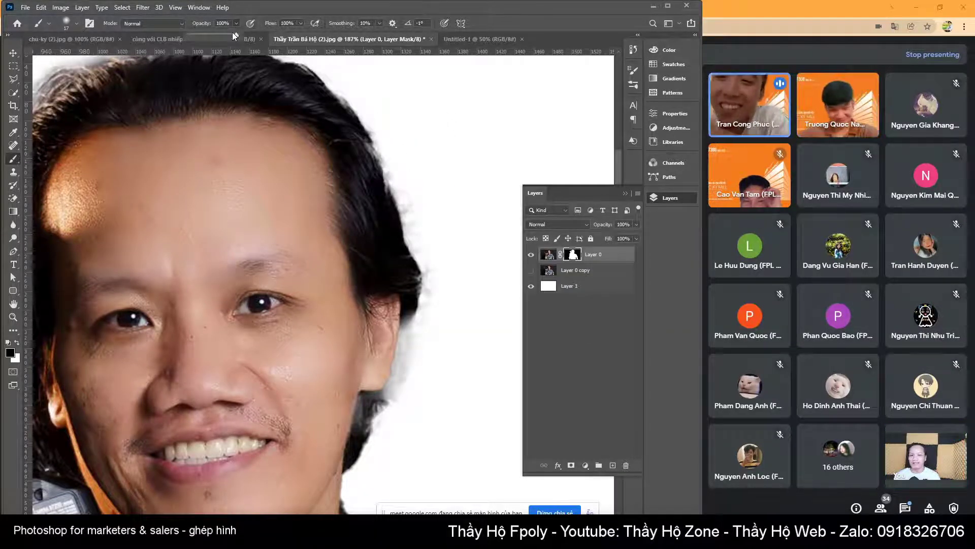
pyautogui.moveTo(232, 36); pyautogui.dragTo(219, 35)
pyautogui.rightClick(453, 125)
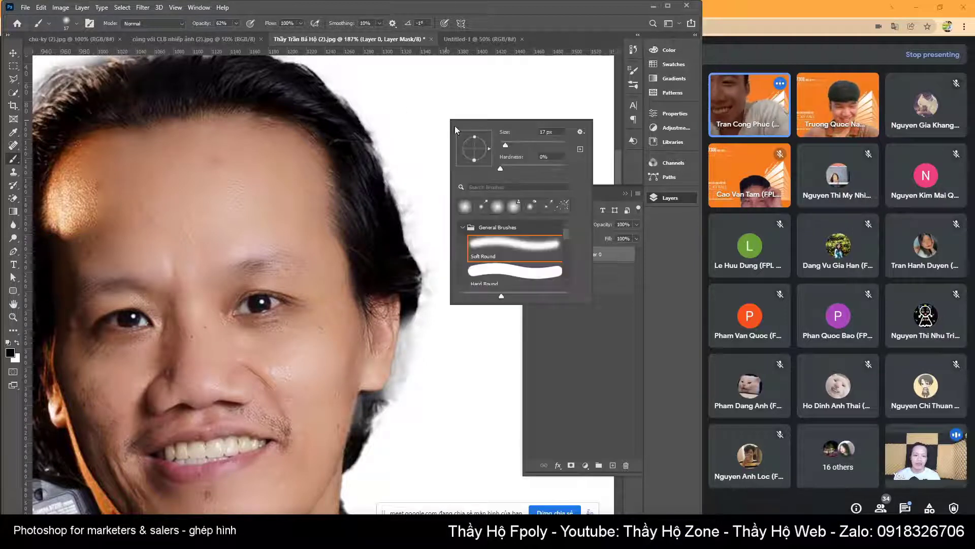
pyautogui.click(521, 145)
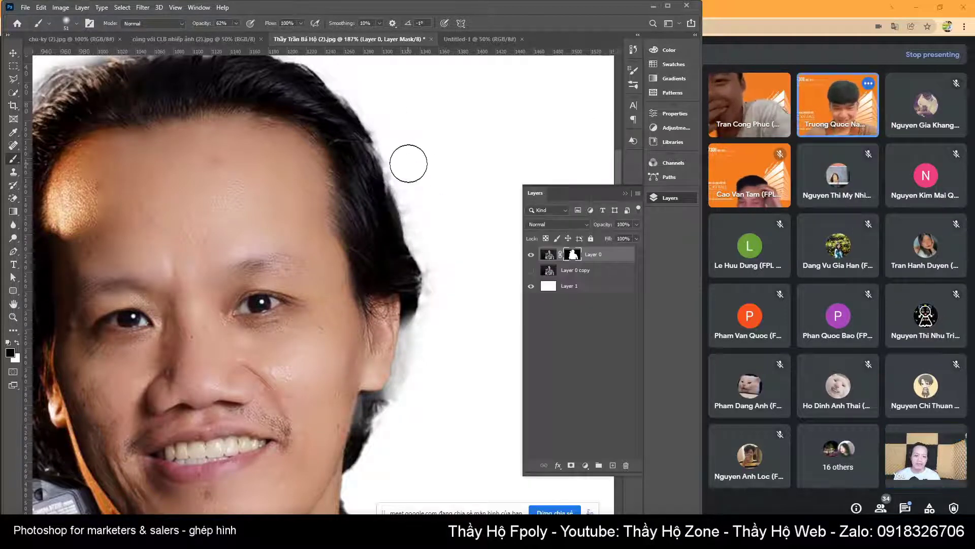
pyautogui.rightClick(501, 119)
pyautogui.moveTo(557, 139); pyautogui.dragTo(537, 146)
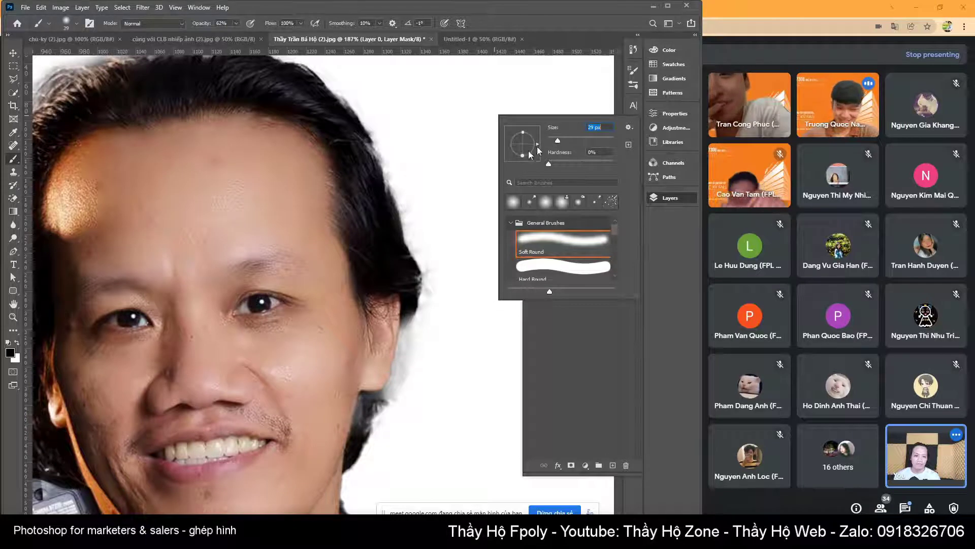
# Paint black on Layer 0's mask along both sides of the hair to clean the residual halo between hair and background.
pyautogui.click(415, 198)
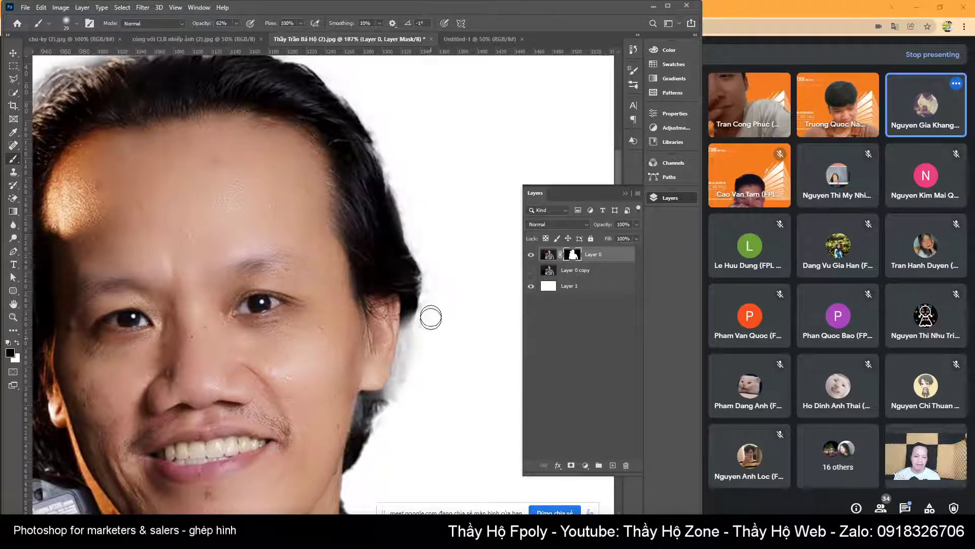
pyautogui.moveTo(421, 350); pyautogui.dragTo(424, 294)
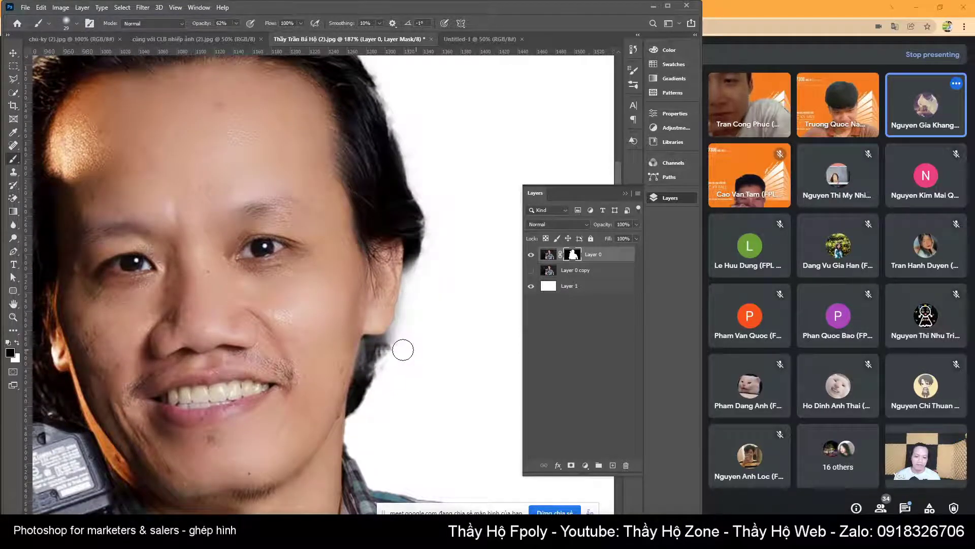
pyautogui.scroll(5, 442, 267)
pyautogui.hscroll(-3, 442, 338)
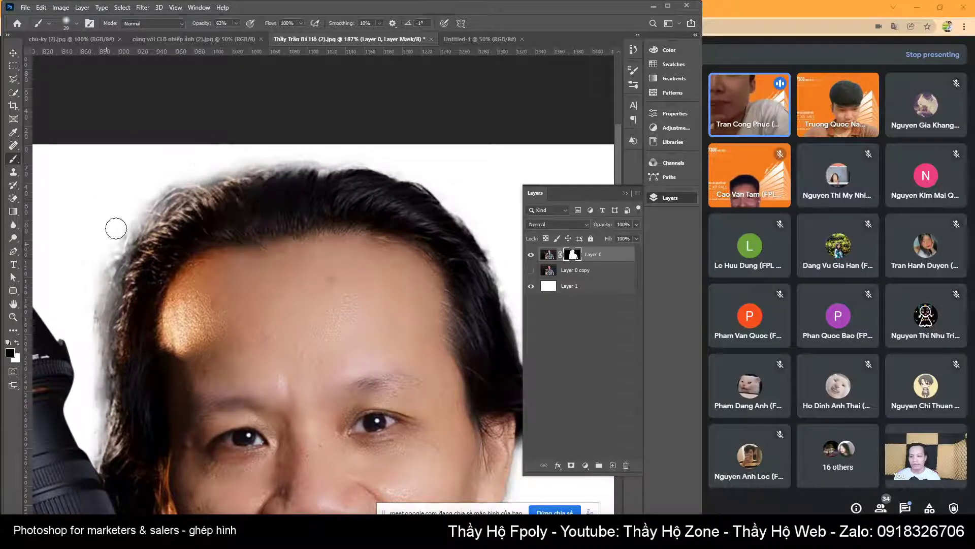
pyautogui.scroll(-2, 130, 218)
pyautogui.hscroll(-2, 130, 218)
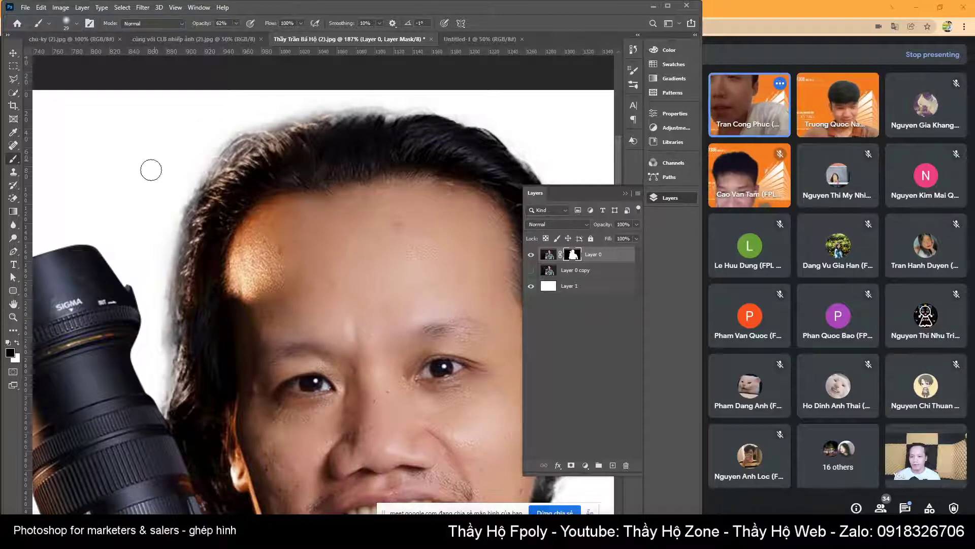
pyautogui.moveTo(138, 253); pyautogui.dragTo(188, 187)
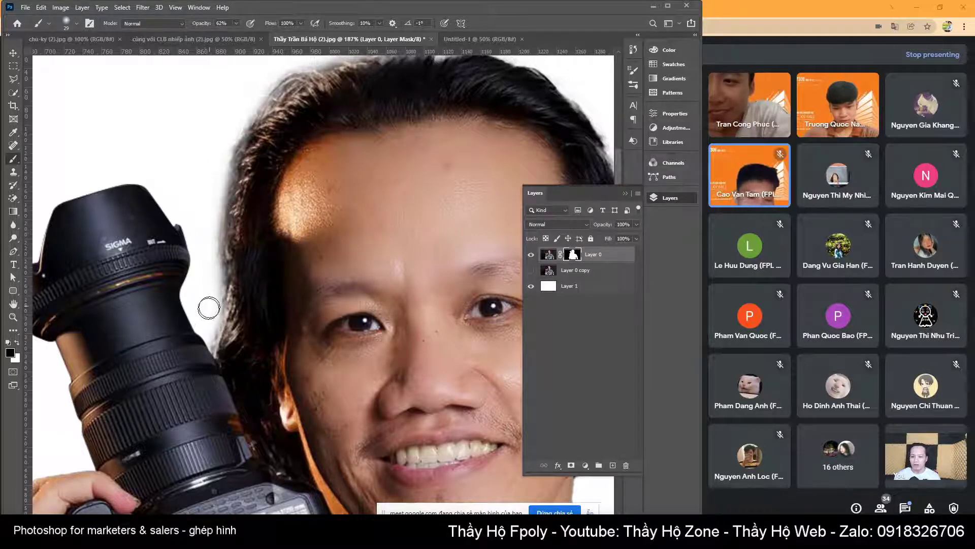
# Move the masked portrait on Layer 0 toward the right side of the canvas and check the composition.
pyautogui.scroll(-5, 417, 217)
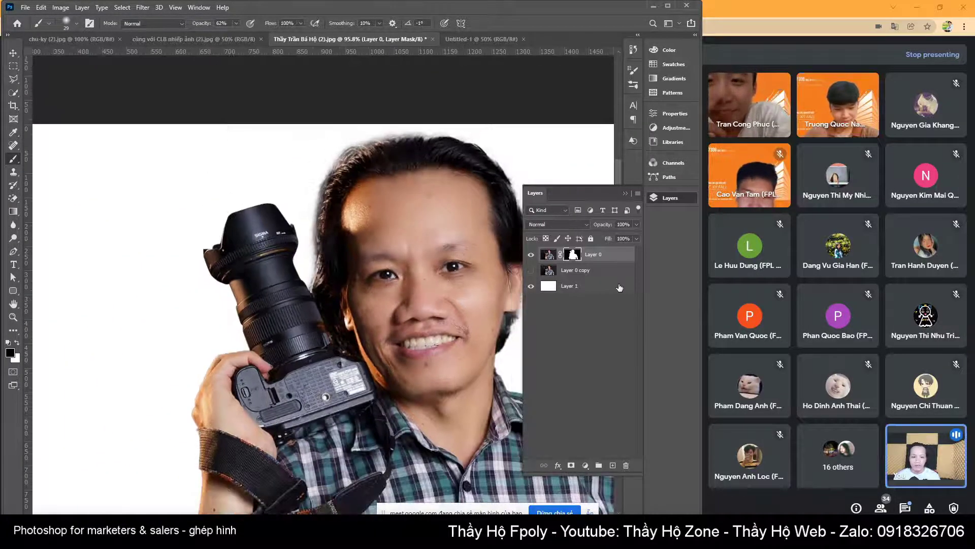
pyautogui.click(579, 286)
pyautogui.scroll(-2, 422, 332)
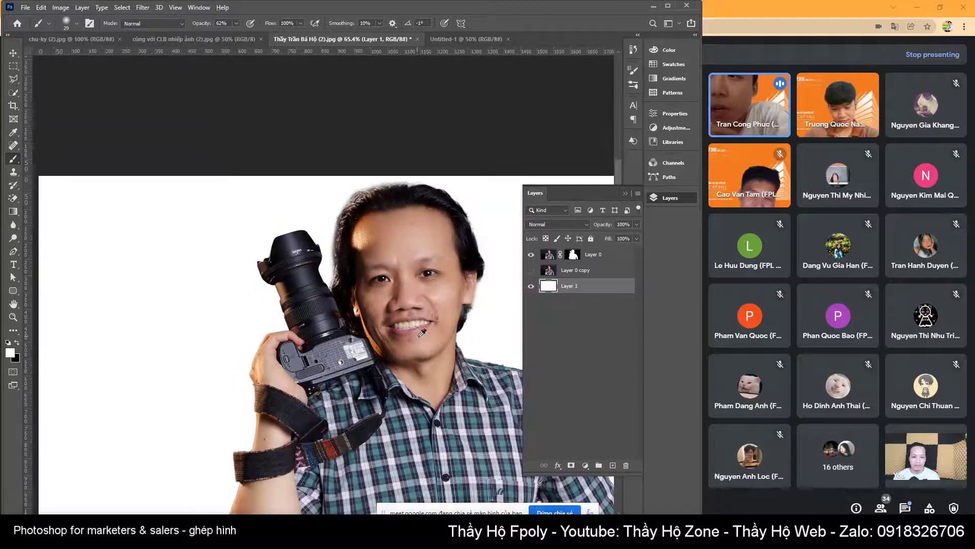
pyautogui.moveTo(444, 333); pyautogui.dragTo(437, 255)
pyautogui.scroll(-1, 435, 271)
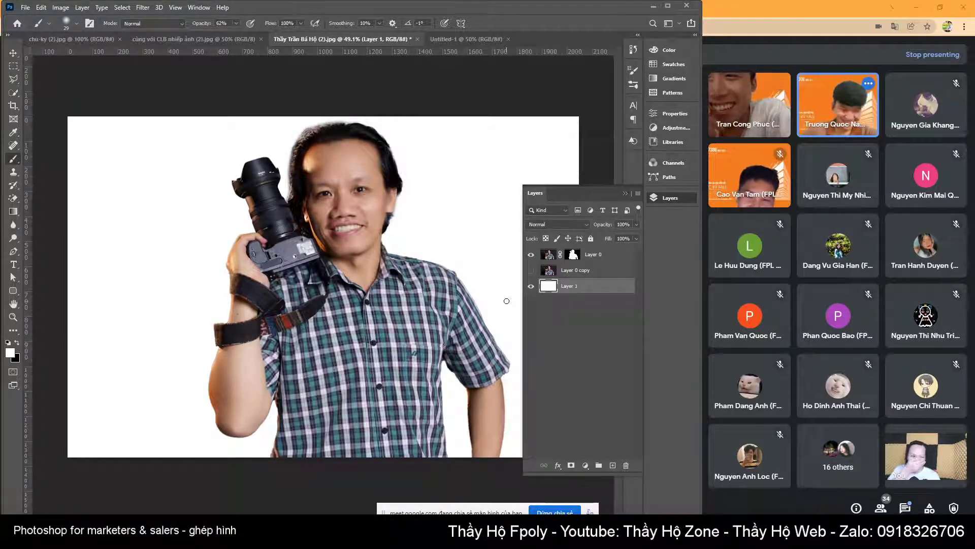
pyautogui.click(619, 259)
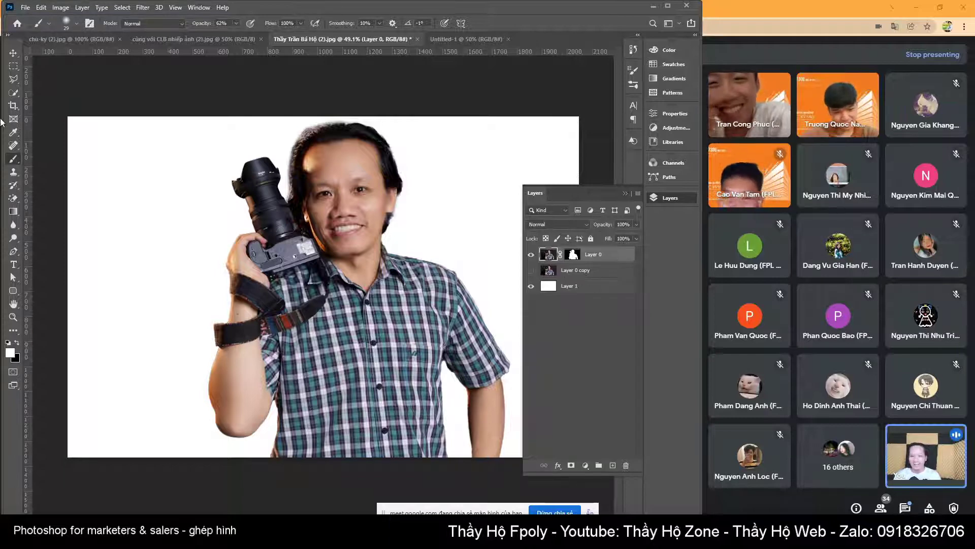
pyautogui.click(13, 53)
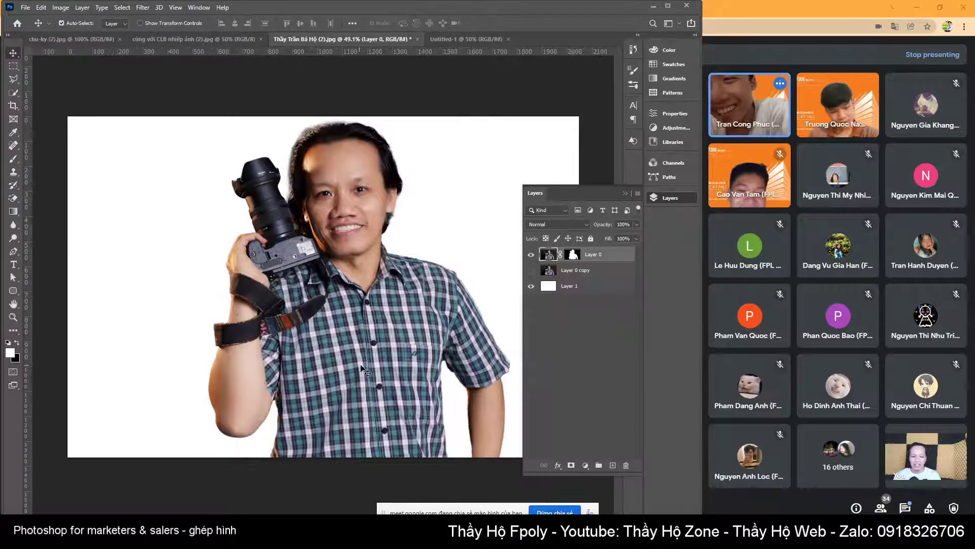
pyautogui.moveTo(365, 371); pyautogui.dragTo(412, 376)
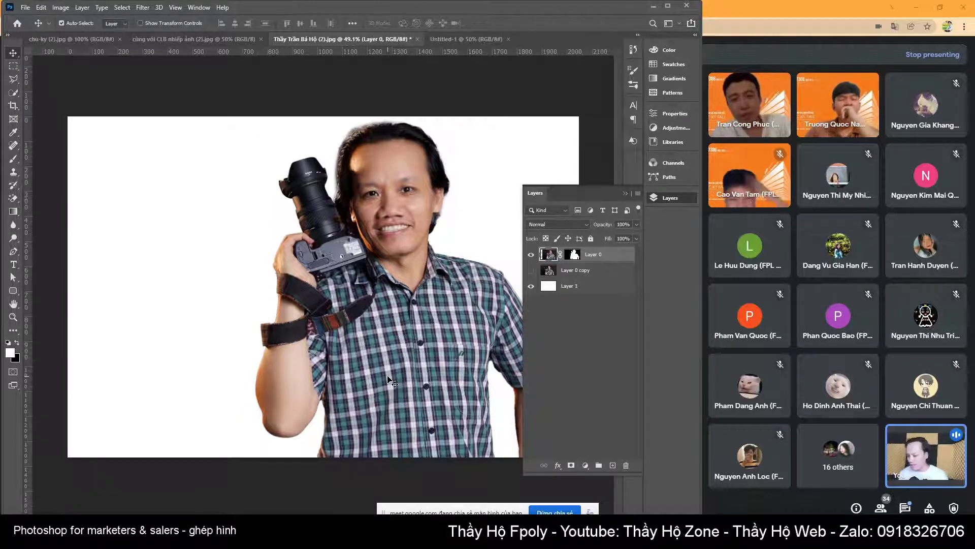
pyautogui.press('Tab')
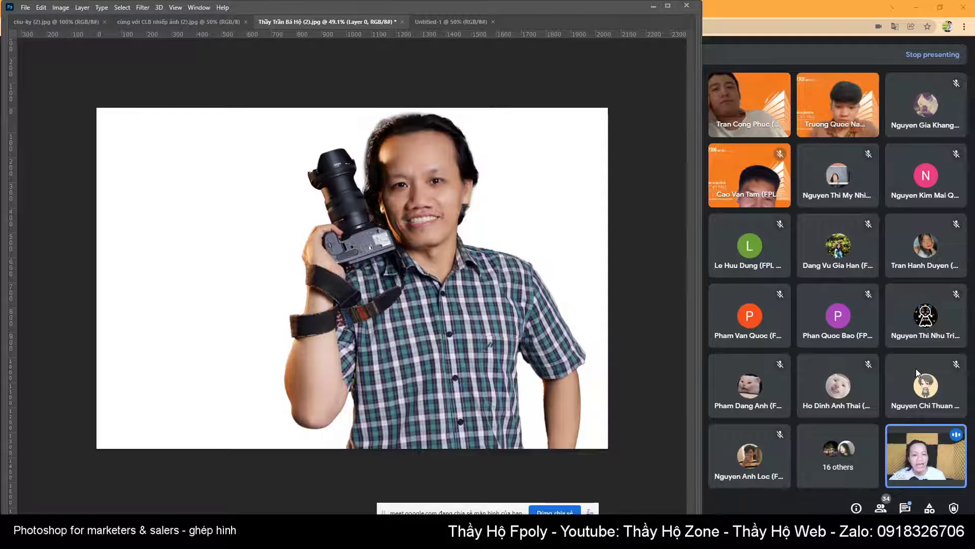
pyautogui.press('Tab')
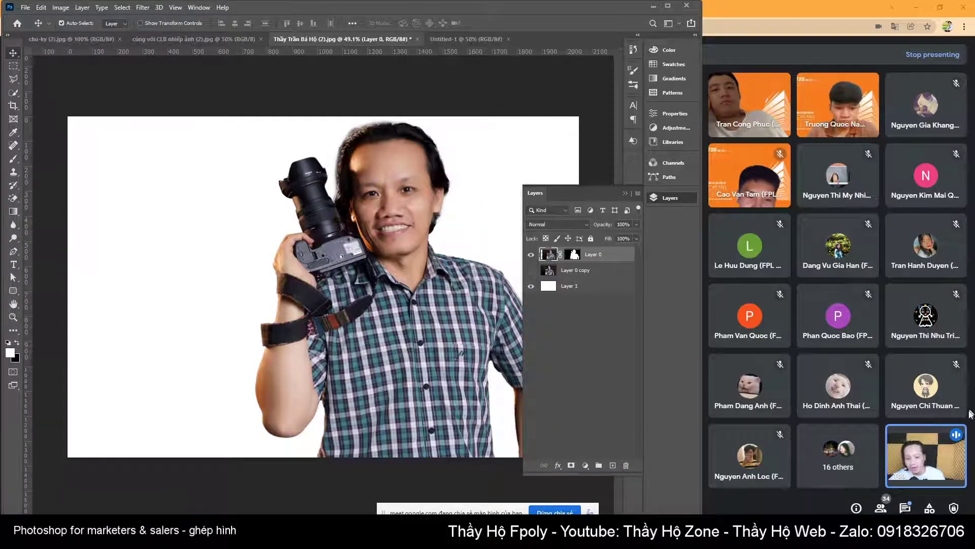
# Open the Gradient tool's editor and set the end colour stop to teal 3e878c, based on the shirt's colour.
pyautogui.click(12, 211)
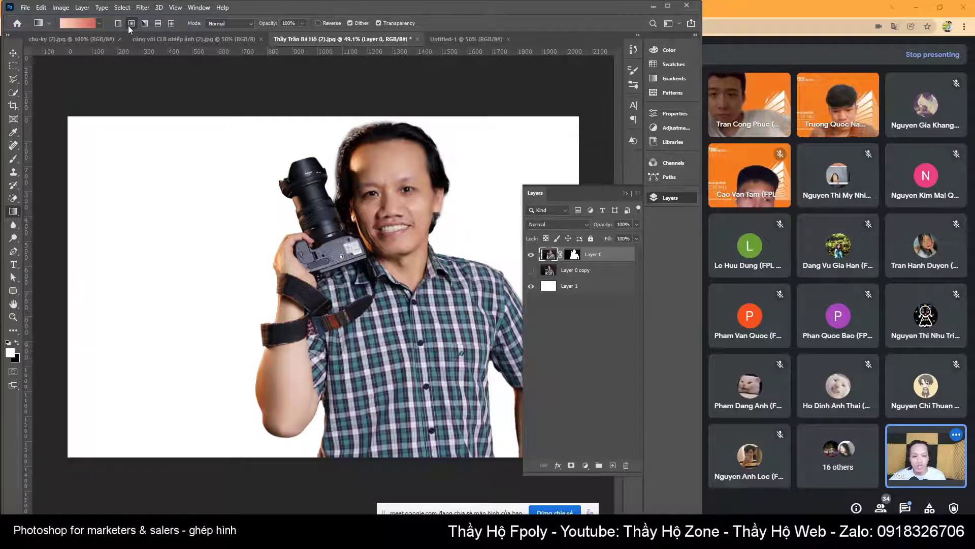
pyautogui.click(80, 23)
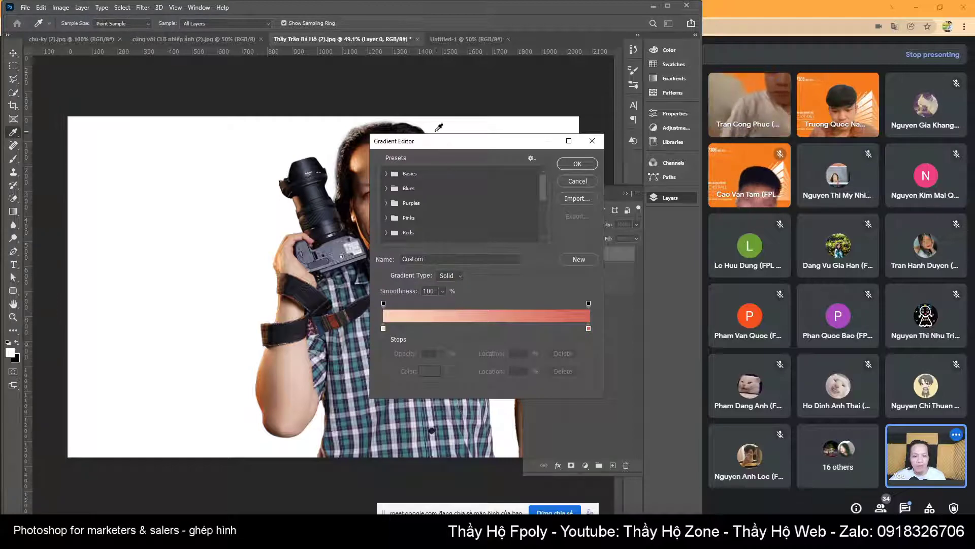
pyautogui.moveTo(439, 141); pyautogui.dragTo(561, 134)
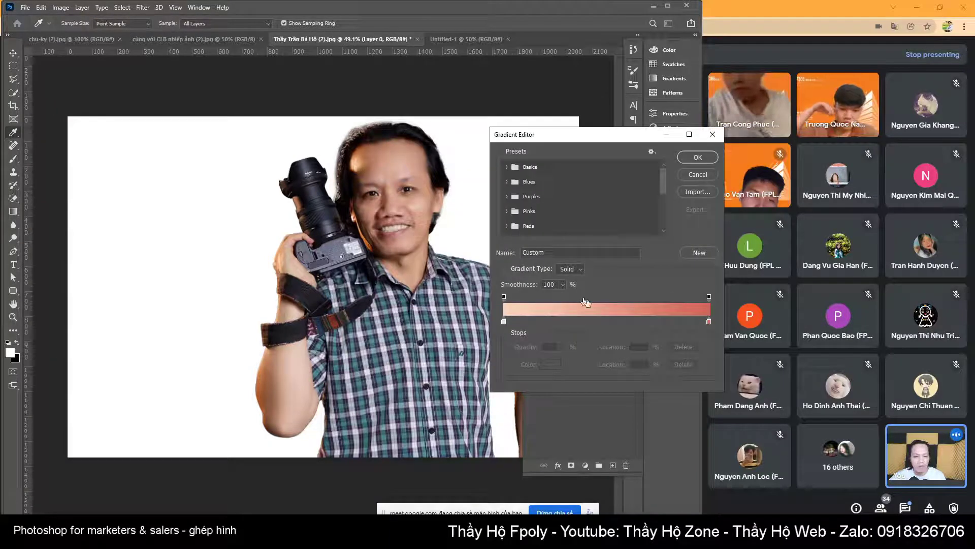
pyautogui.doubleClick(708, 322)
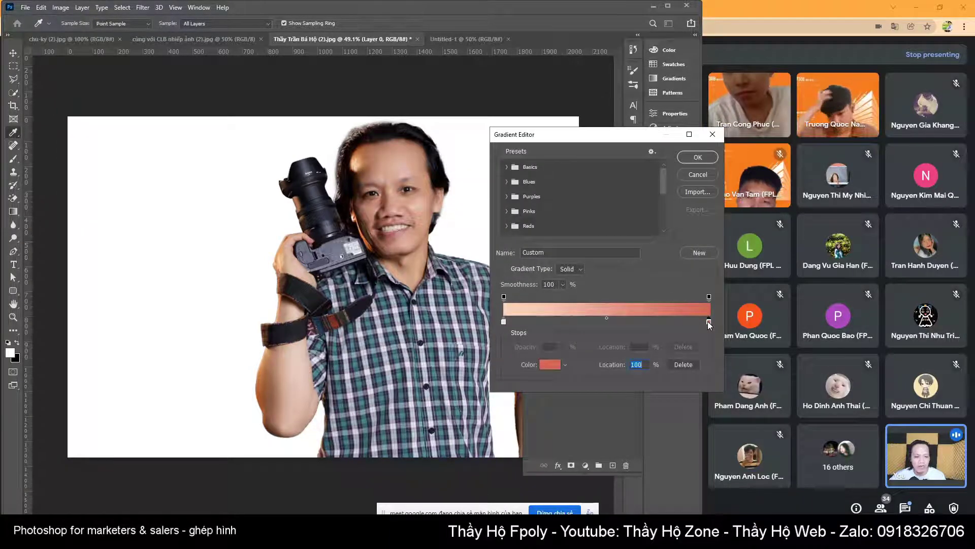
pyautogui.click(376, 364)
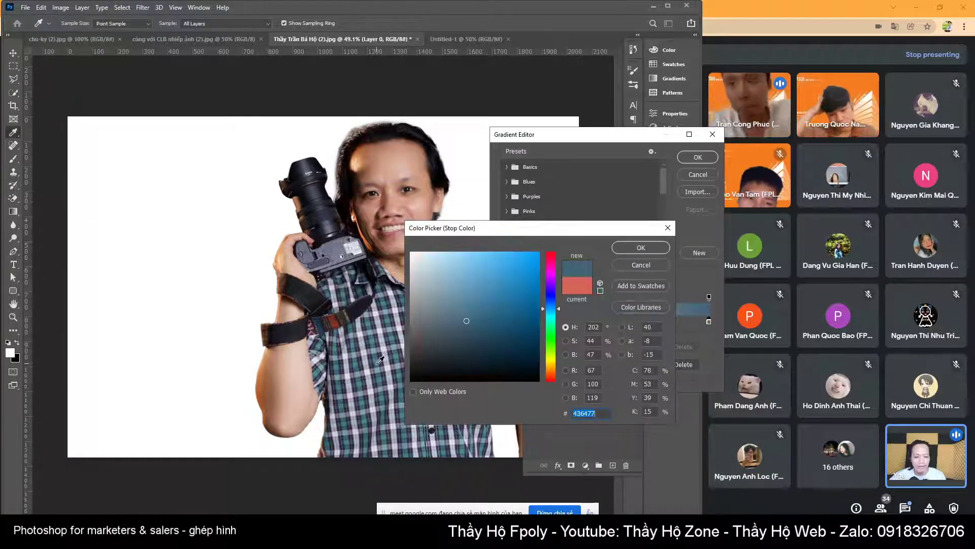
pyautogui.click(364, 401)
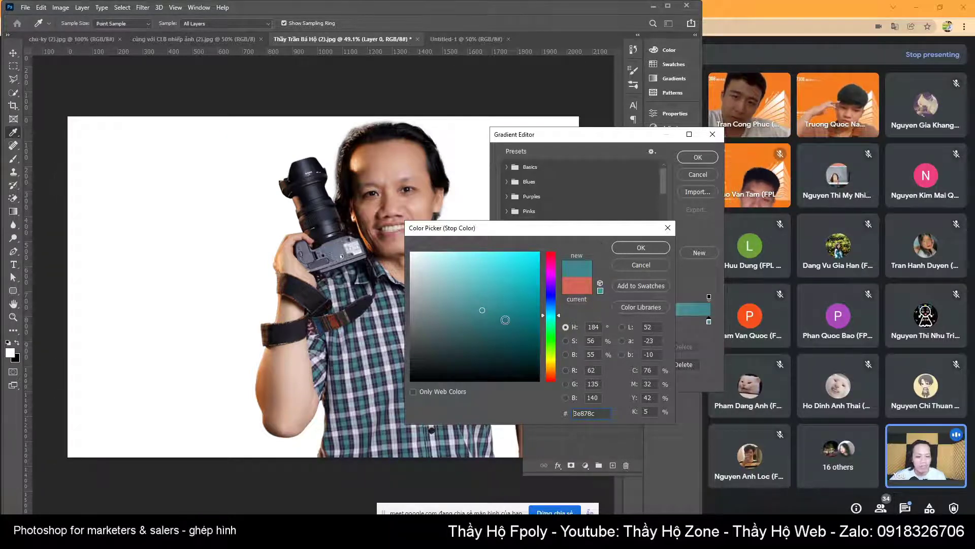
pyautogui.click(660, 248)
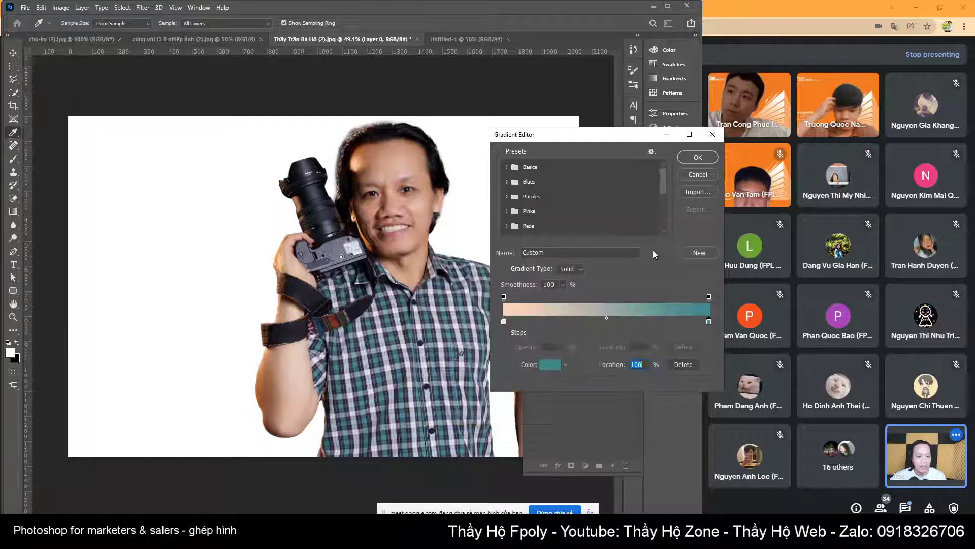
# Set the gradient's start colour stop to light peach ffd4b5 and accept the gradient.
pyautogui.doubleClick(504, 322)
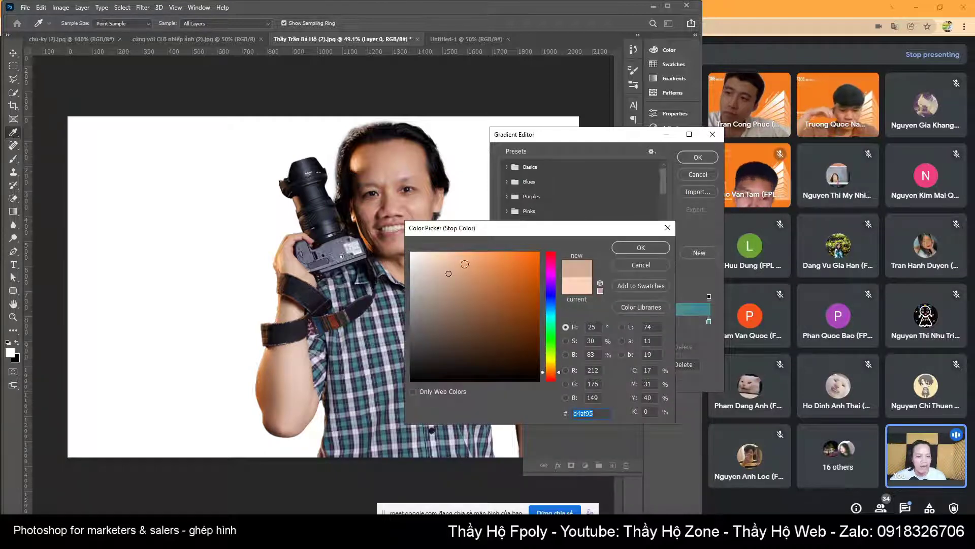
pyautogui.click(443, 261)
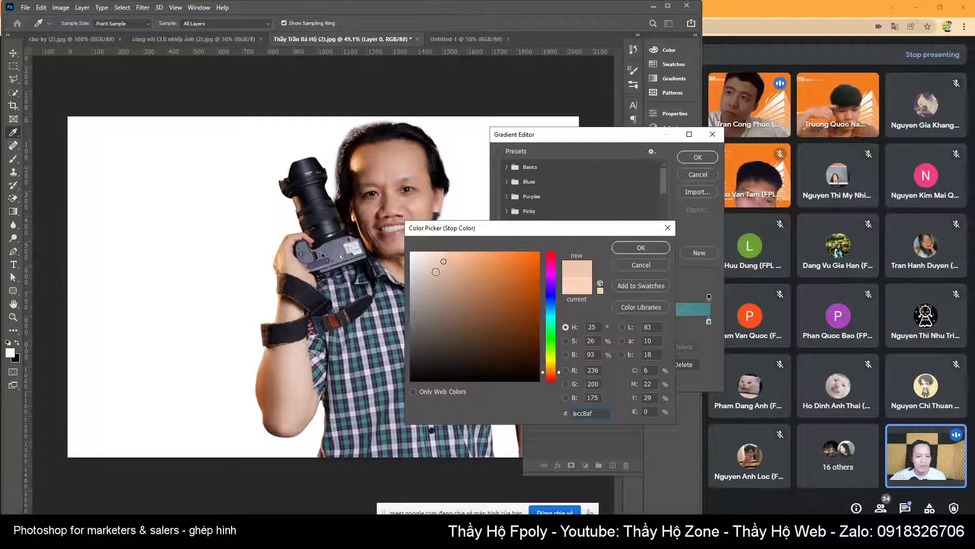
pyautogui.moveTo(436, 272); pyautogui.dragTo(453, 250)
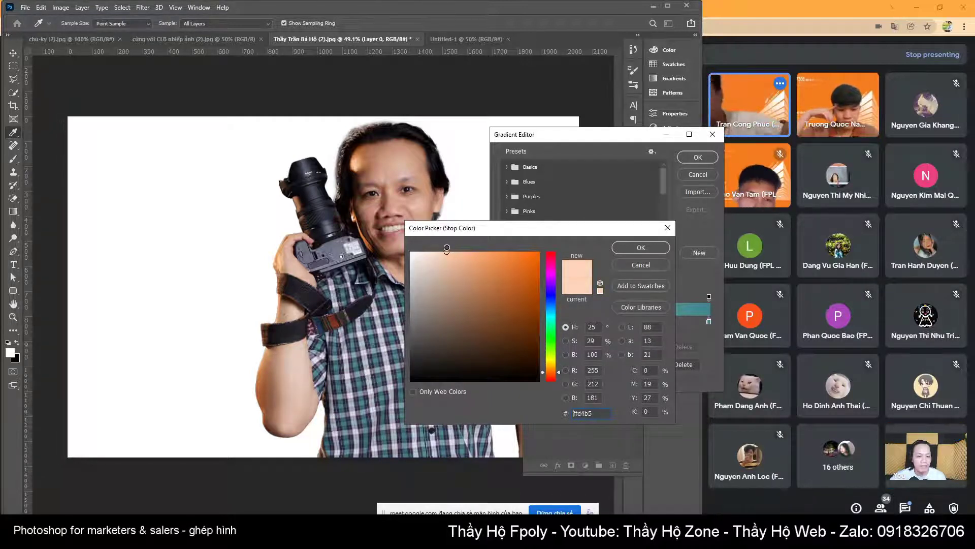
pyautogui.click(637, 248)
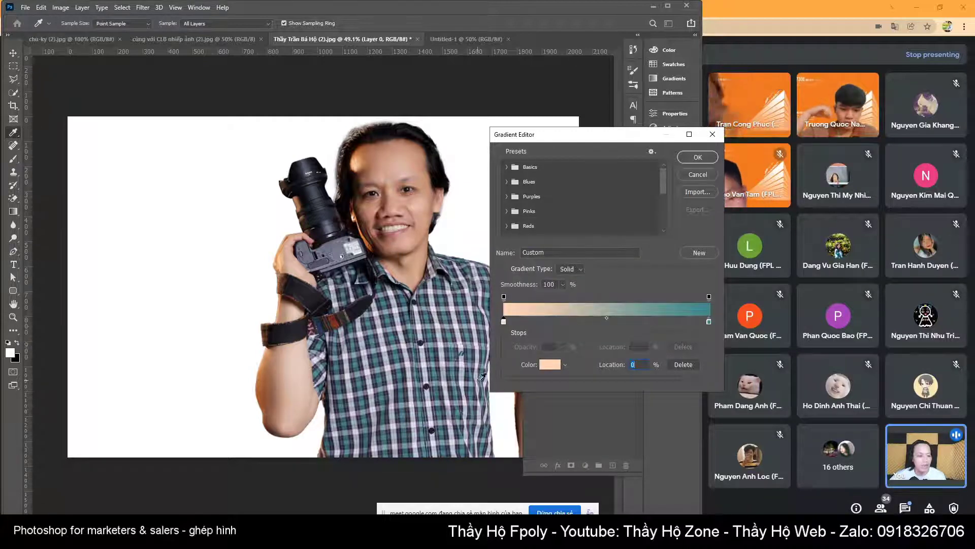
pyautogui.click(698, 158)
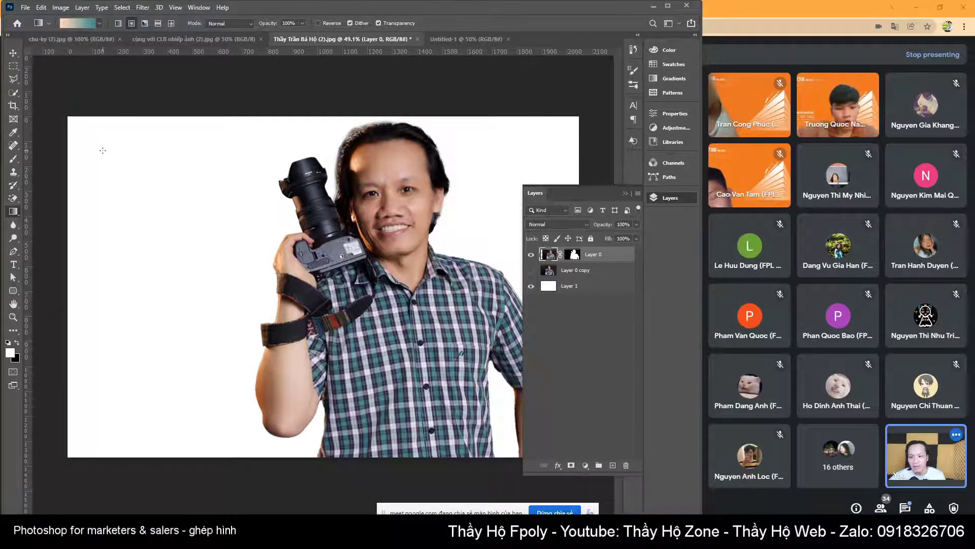
pyautogui.press('Tab')
pyautogui.moveTo(136, 132); pyautogui.dragTo(437, 339)
pyautogui.hotkey('ctrl', 'z')
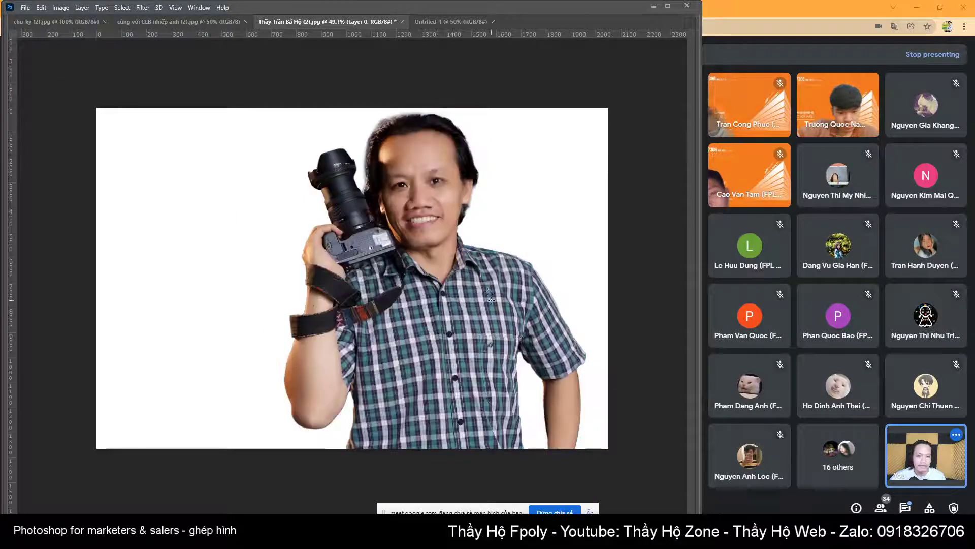
pyautogui.press('Tab')
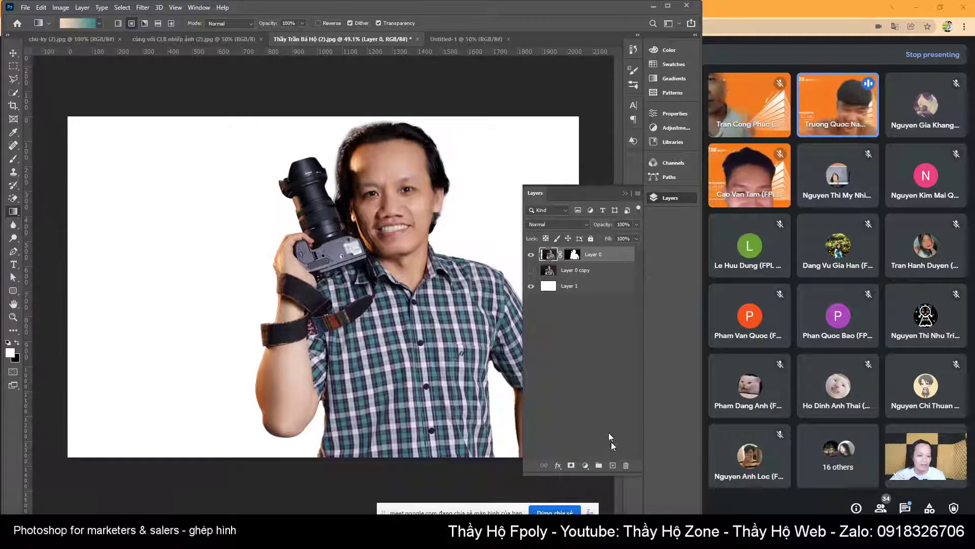
# Fill Layer 1 with the radial peach-to-teal gradient, starting near the canvas's upper-left corner, and review the background behind the portrait.
pyautogui.click(572, 287)
pyautogui.press('Tab')
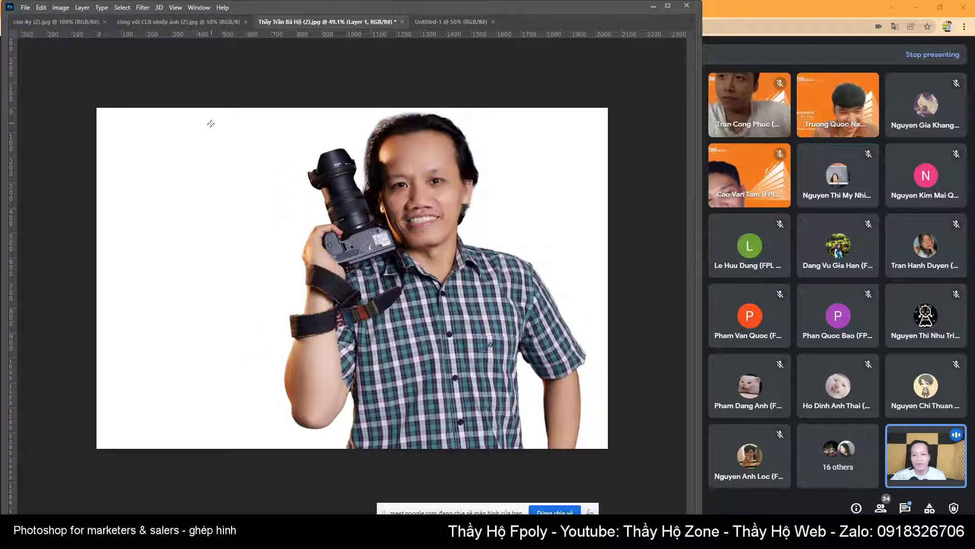
pyautogui.moveTo(130, 140); pyautogui.dragTo(307, 240)
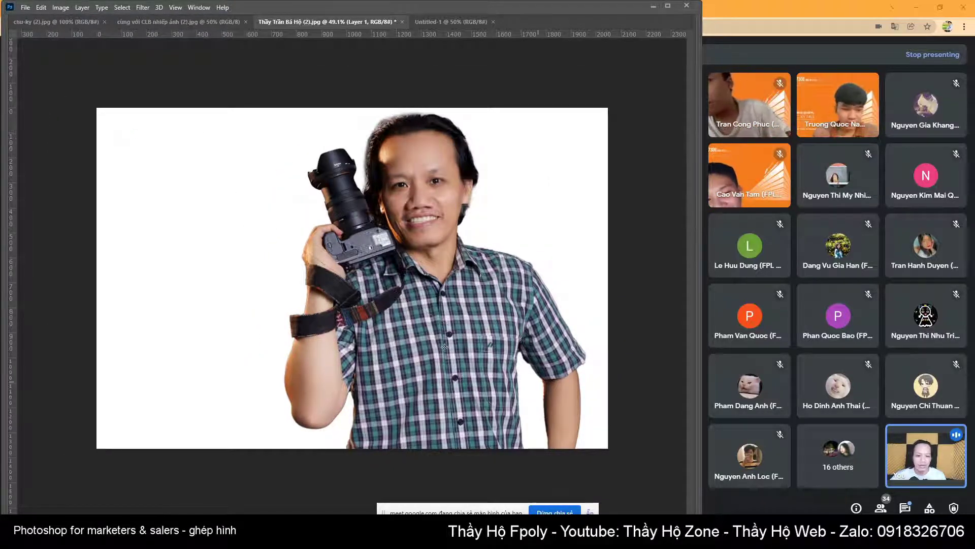
pyautogui.press('Tab')
pyautogui.press('Tab')
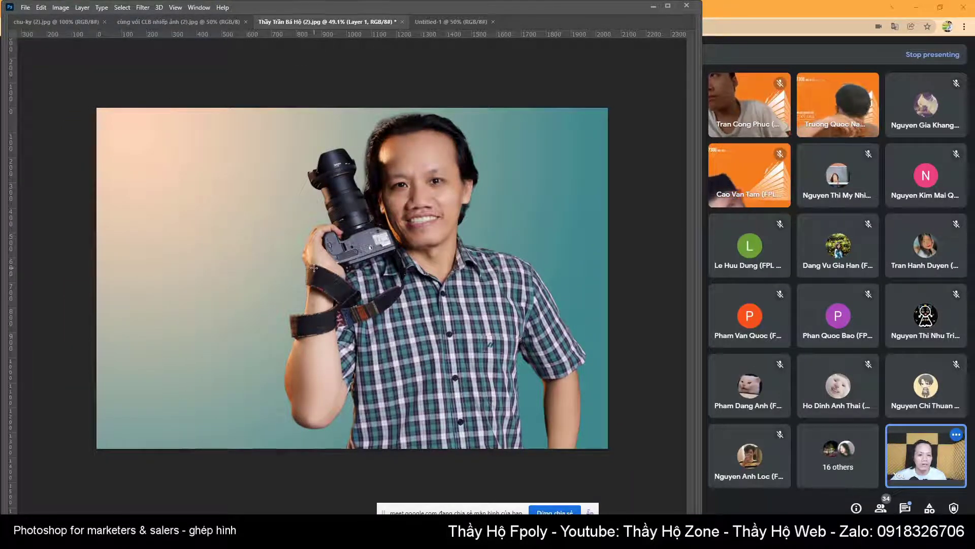
pyautogui.scroll(2, 401, 138)
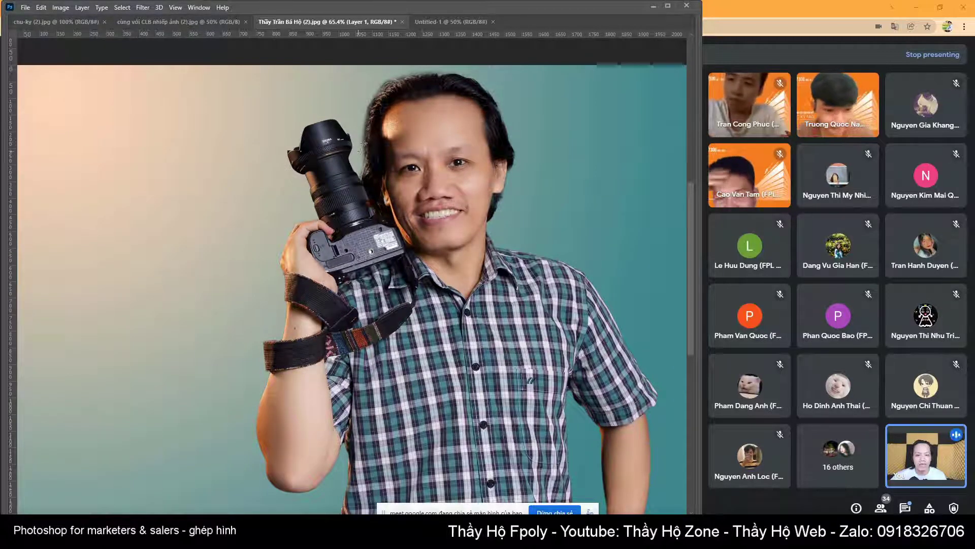
pyautogui.scroll(-3, 367, 204)
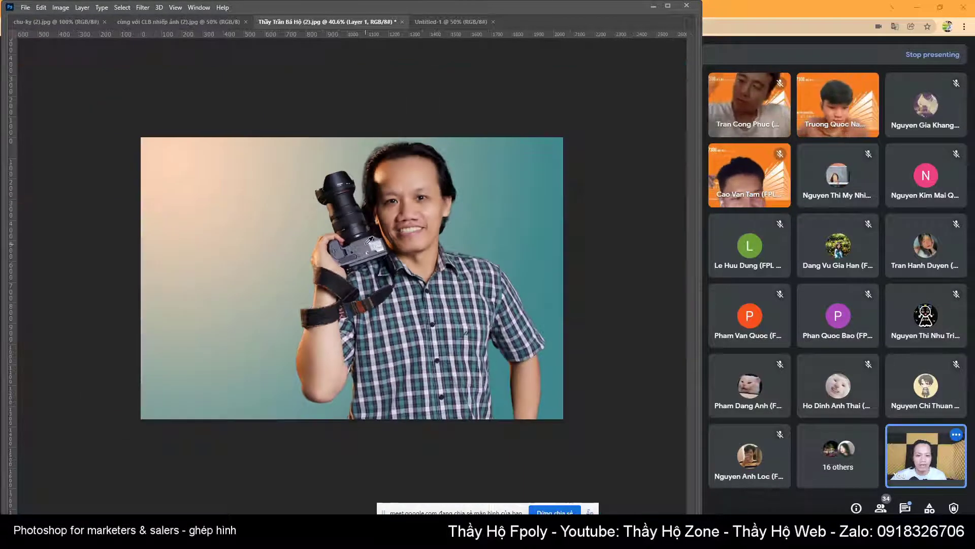
pyautogui.press('Tab')
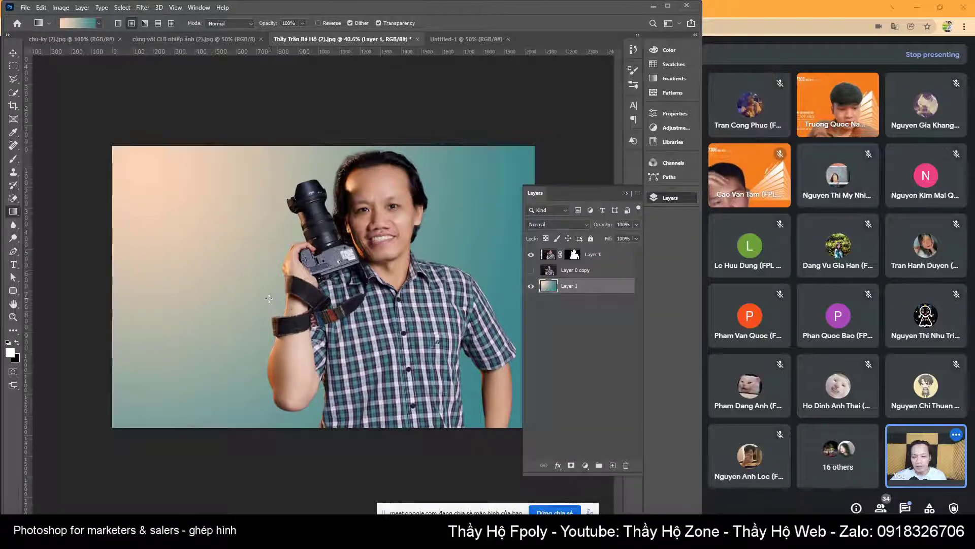
pyautogui.press('Tab')
pyautogui.press('Tab')
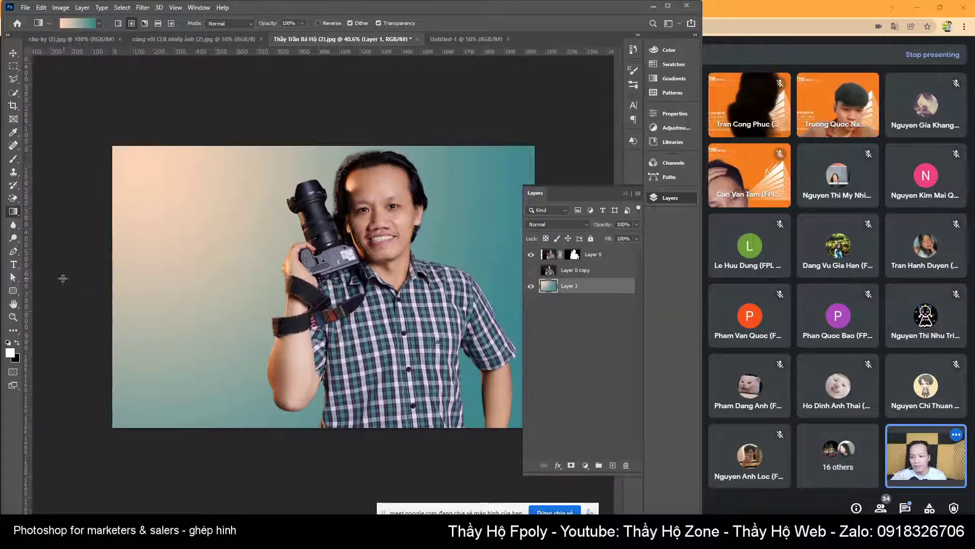
# Draw a white rounded rectangle about 971 × 557 px with 10 px corners, overlapping the canvas's left edge and the man's forearm.
pyautogui.click(14, 290)
pyautogui.moveTo(94, 287); pyautogui.dragTo(284, 390)
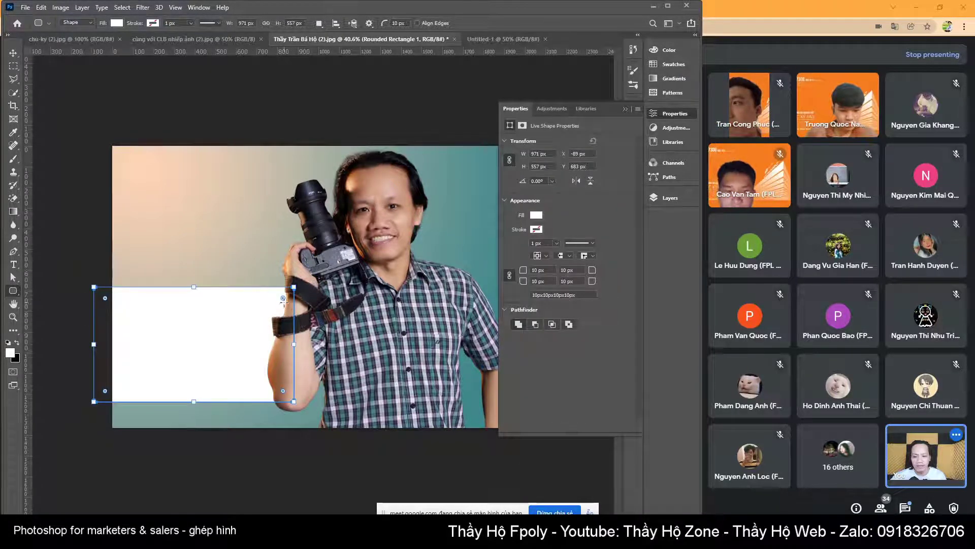
# Round the white rectangle's corners to 76 px and rotate the shape to about -11.47°, keeping it beside the man's forearm.
pyautogui.moveTo(283, 298); pyautogui.dragTo(321, 248)
pyautogui.press('v')
pyautogui.hotkey('ctrl', 't')
pyautogui.press('Return')
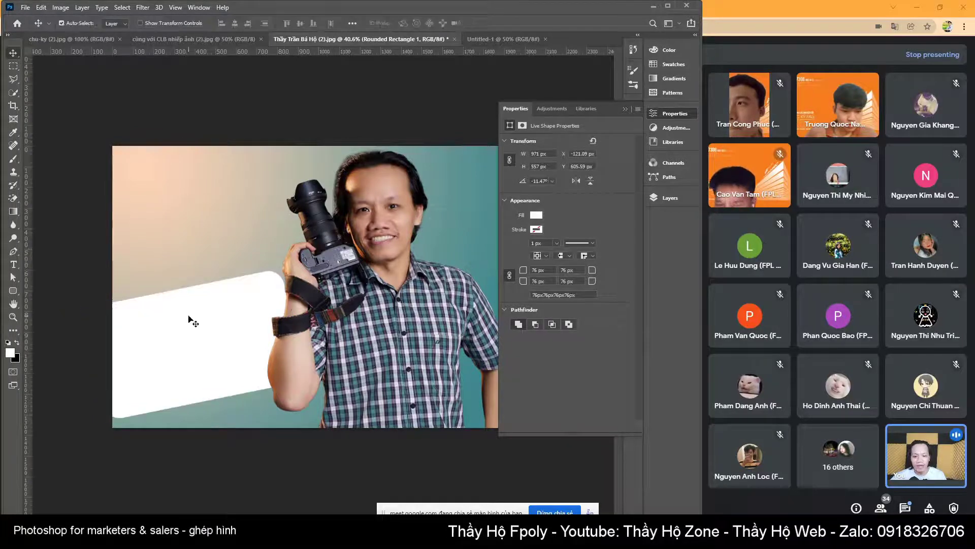
# Open the layer style settings of Rounded Rectangle 1 and enable the Drop Shadow and Stroke effects.
pyautogui.click(670, 197)
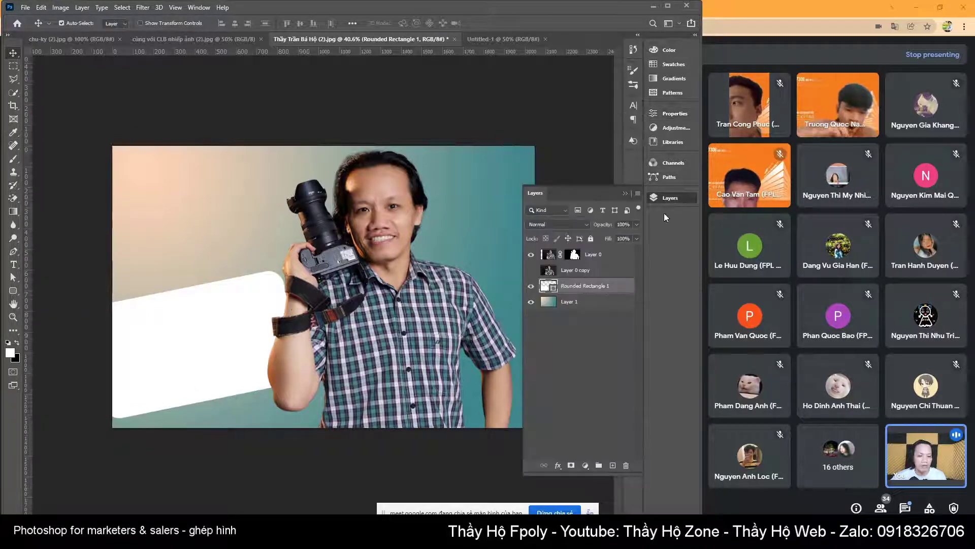
pyautogui.doubleClick(619, 286)
pyautogui.click(490, 304)
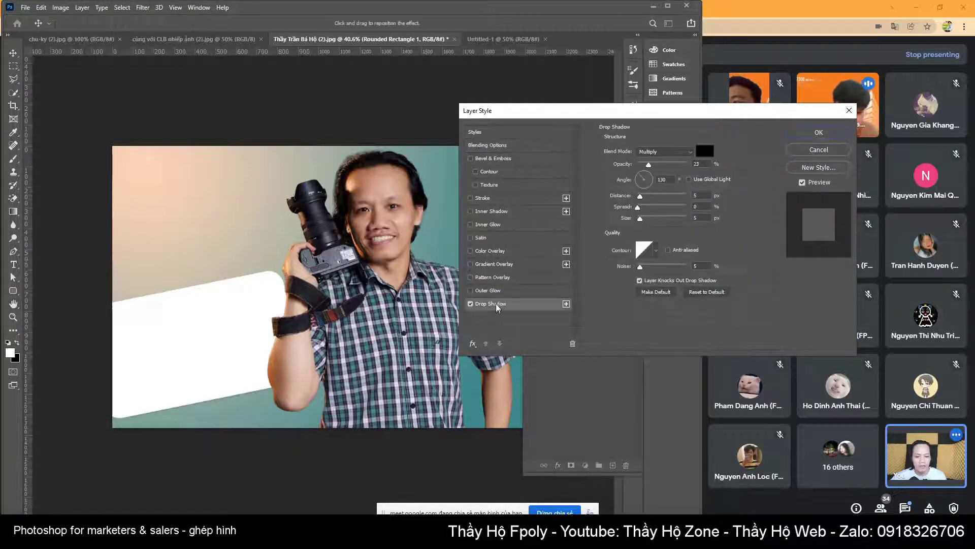
pyautogui.click(485, 199)
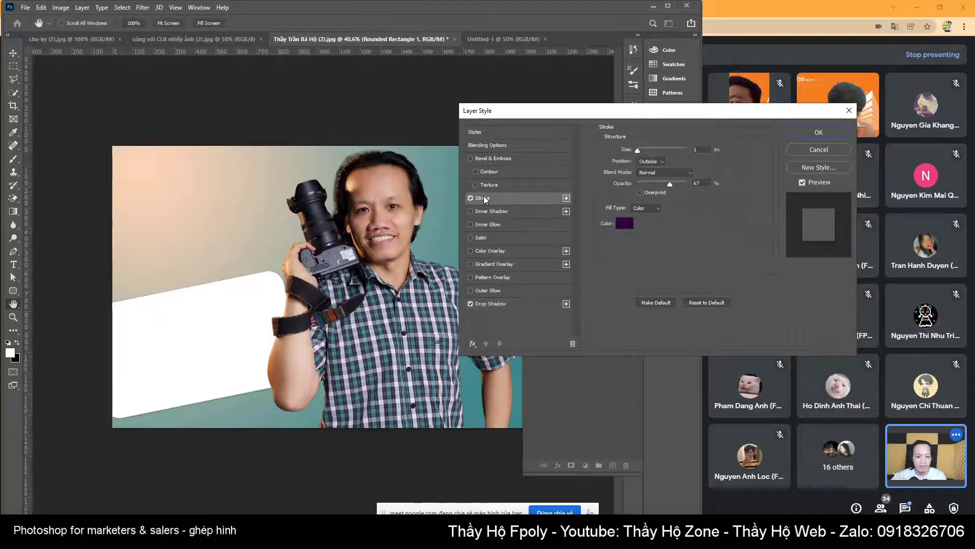
# Set the rounded rectangle's stroke to blue 356f8d, based on the shirt's colour, with a size of 10 px.
pyautogui.click(623, 223)
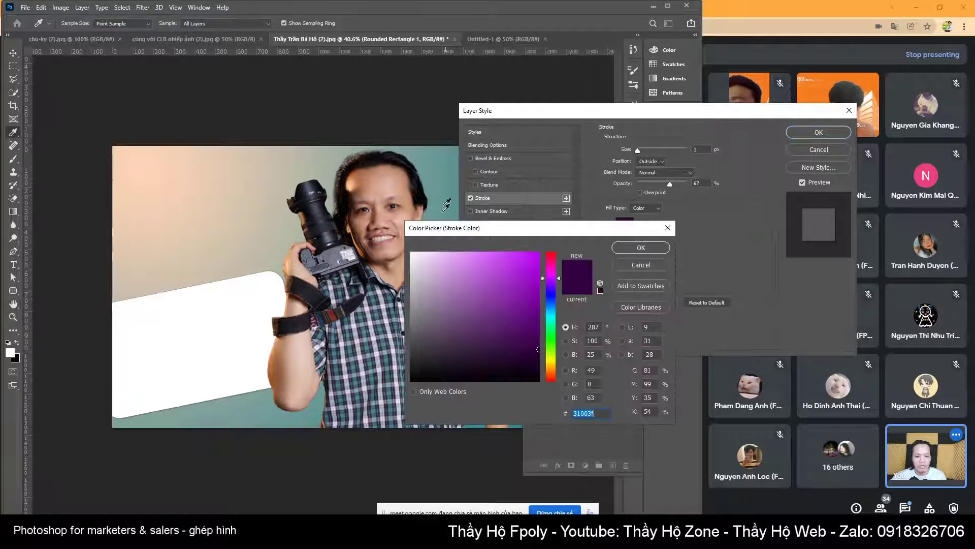
pyautogui.click(380, 313)
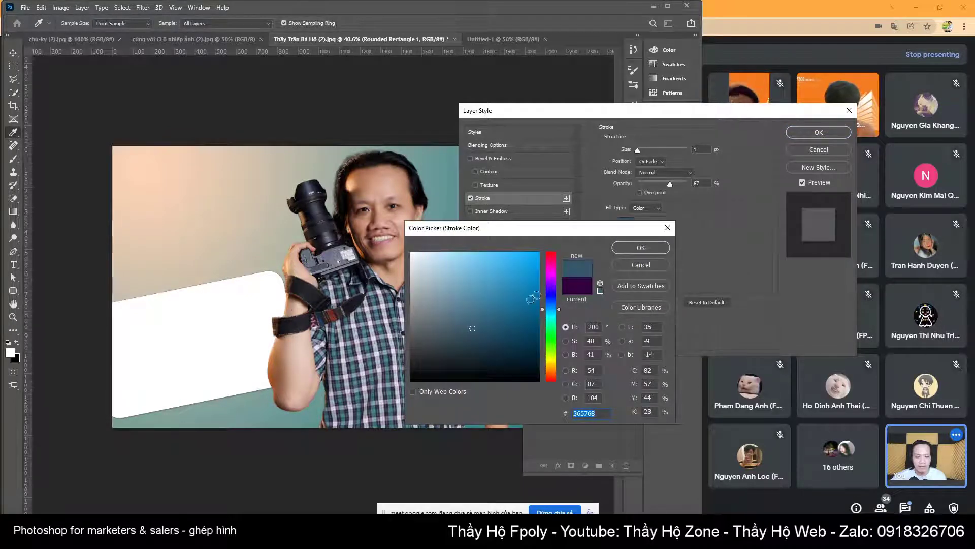
pyautogui.click(491, 309)
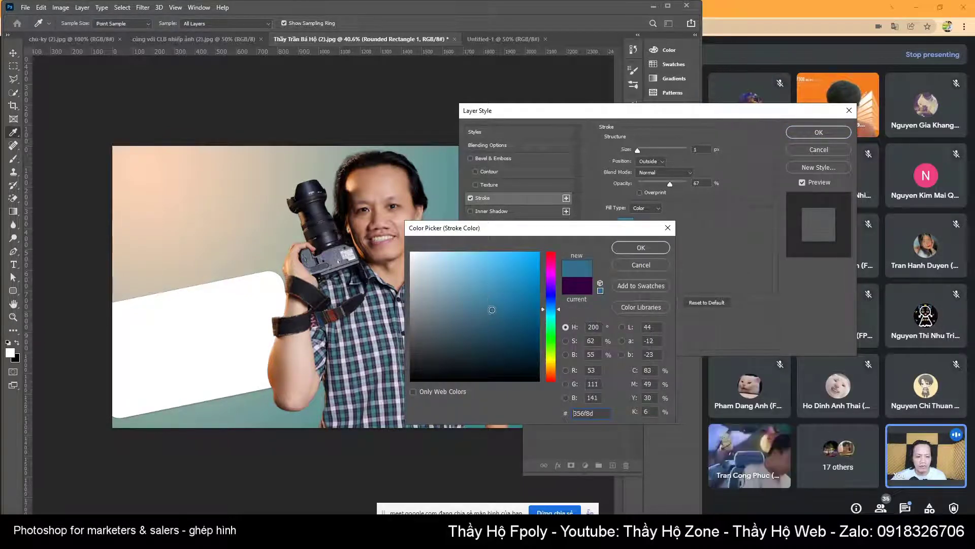
pyautogui.click(633, 248)
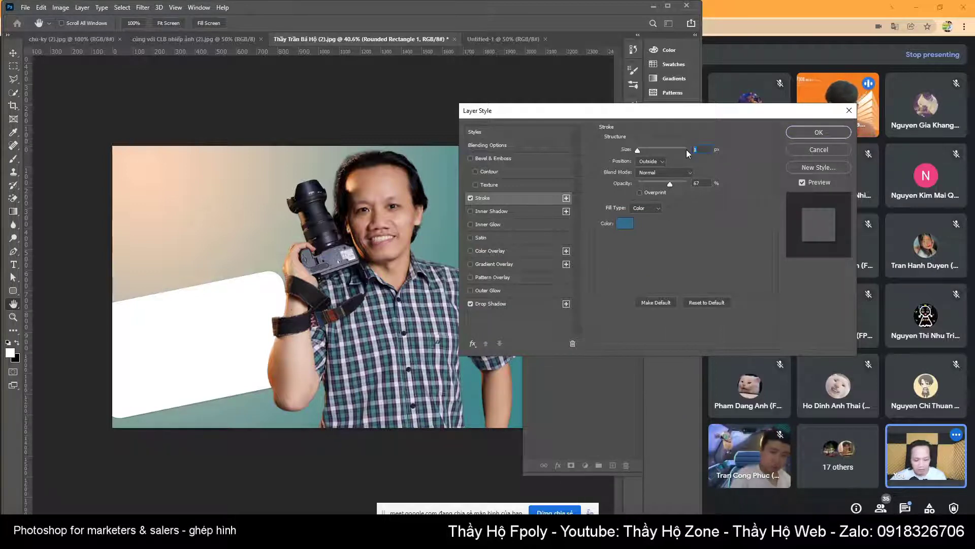
pyautogui.write('5')
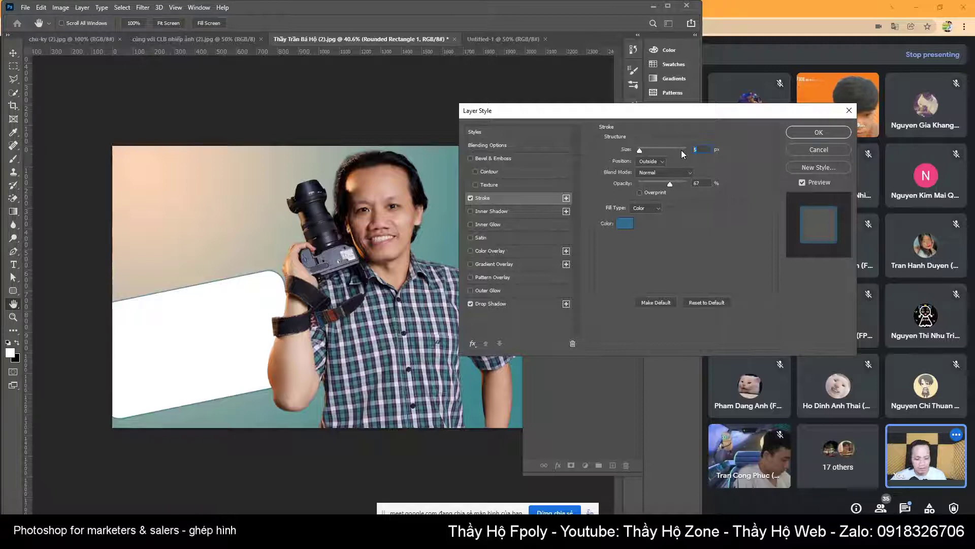
pyautogui.write('10')
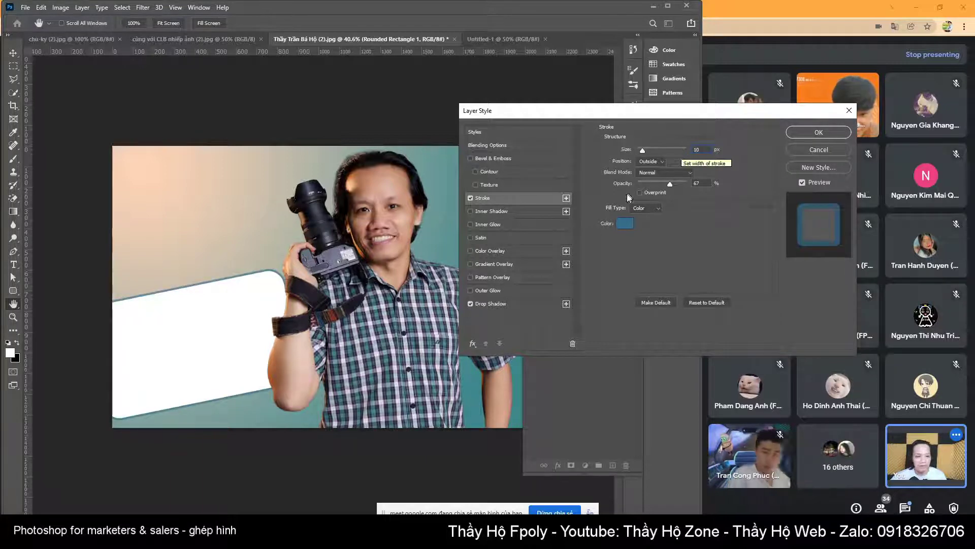
# Set the drop shadow's angle to 135°, distance to 24 px and size to 21 px, and apply the layer style.
pyautogui.click(491, 303)
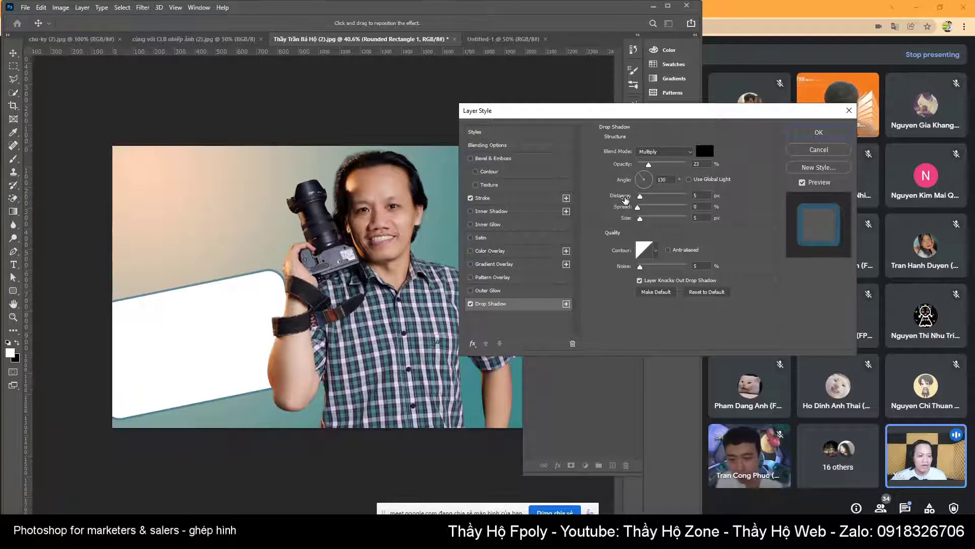
pyautogui.moveTo(641, 198); pyautogui.dragTo(639, 176)
pyautogui.click(643, 177)
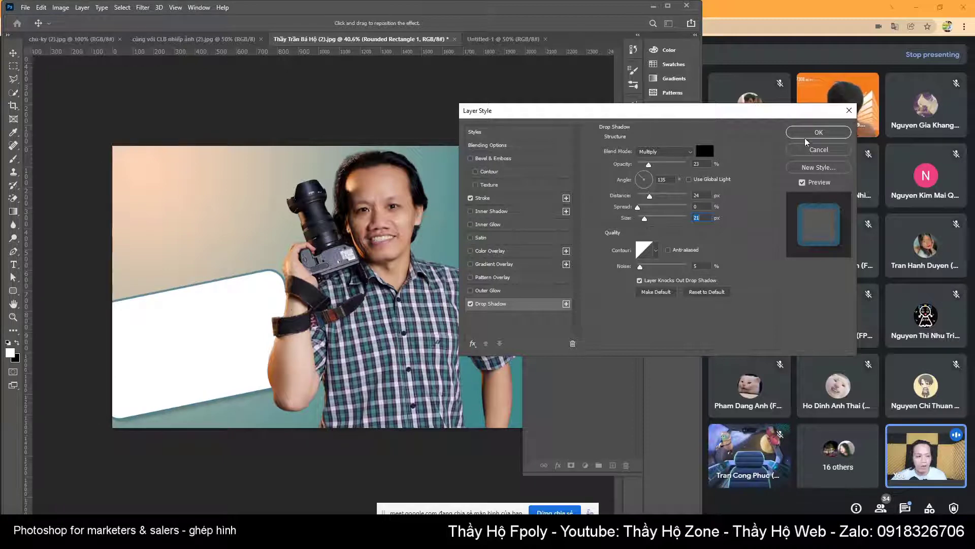
pyautogui.click(818, 132)
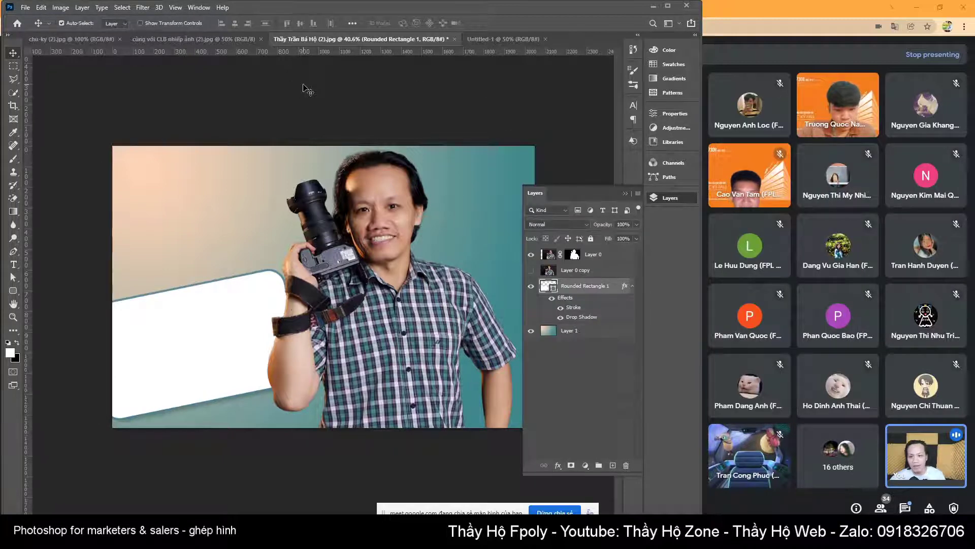
# Copy the group photo from its own document into the portrait composite as a layer directly above the rounded rectangle.
pyautogui.click(199, 39)
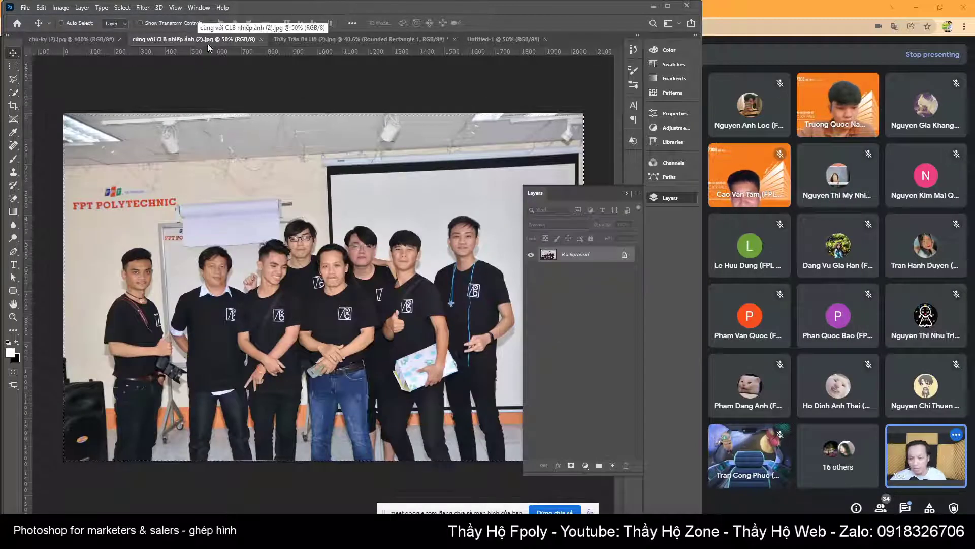
pyautogui.click(347, 39)
pyautogui.moveTo(349, 61); pyautogui.dragTo(414, 209)
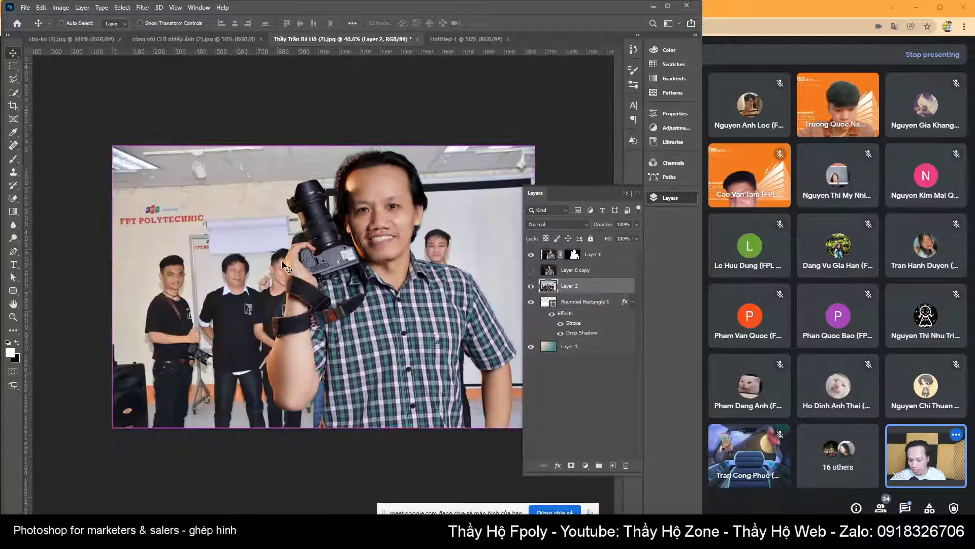
# Scale the group photo to 48.42%, rotate it to -9.72° over the rounded rectangle, and clip it to that shape.
pyautogui.hotkey('ctrl', 't')
pyautogui.moveTo(536, 147); pyautogui.dragTo(317, 212)
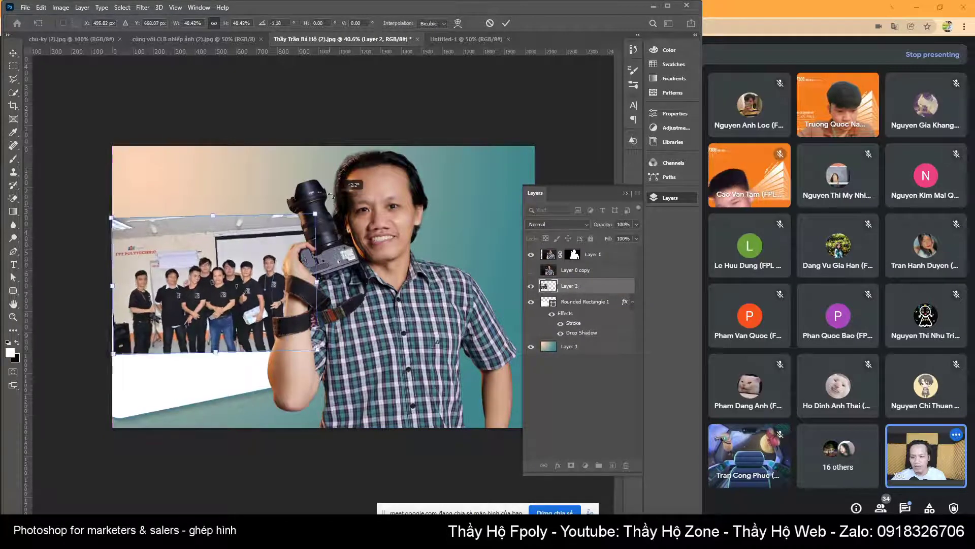
pyautogui.moveTo(104, 214); pyautogui.dragTo(102, 231)
pyautogui.moveTo(245, 238); pyautogui.dragTo(226, 293)
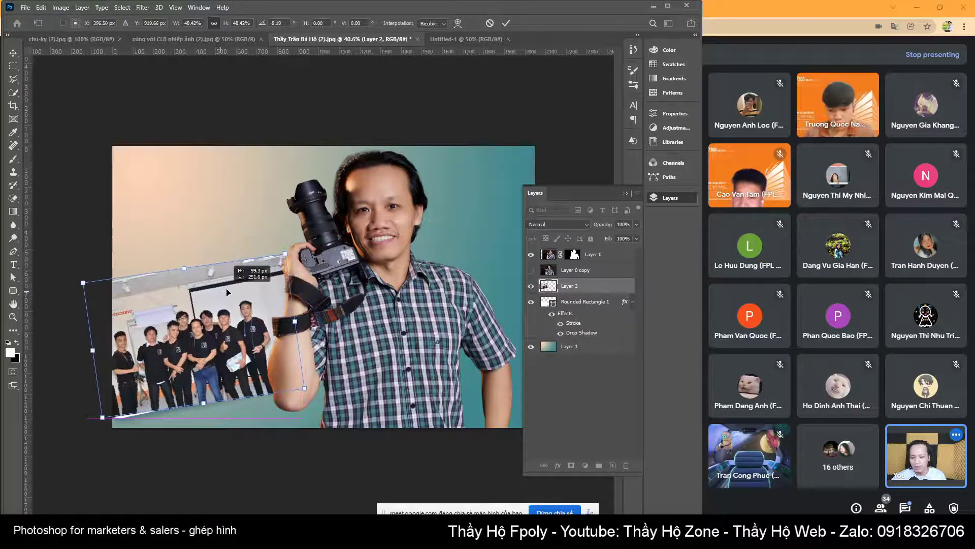
pyautogui.moveTo(289, 246); pyautogui.dragTo(294, 229)
pyautogui.moveTo(249, 297); pyautogui.dragTo(245, 289)
pyautogui.press('Return')
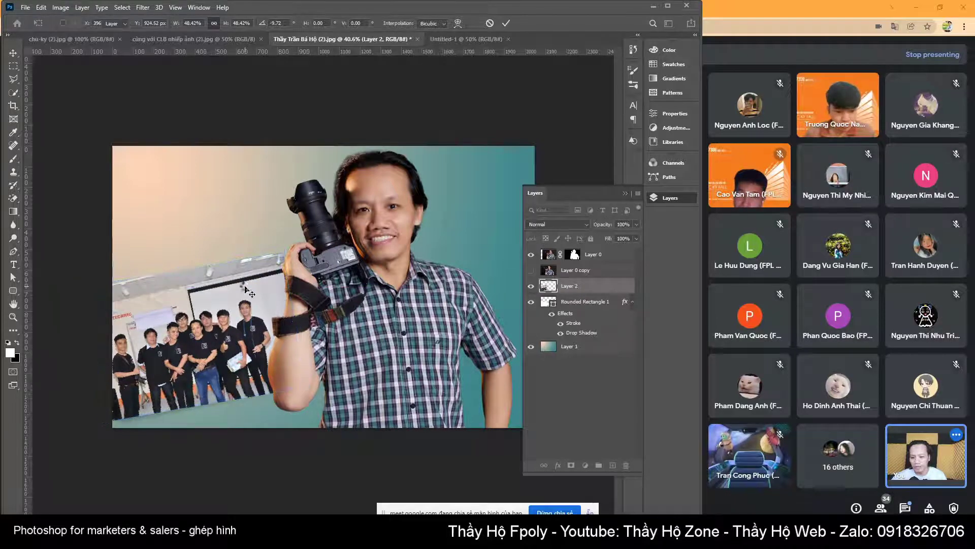
pyautogui.keyDown('alt'); pyautogui.click(604, 290); pyautogui.keyUp('alt')
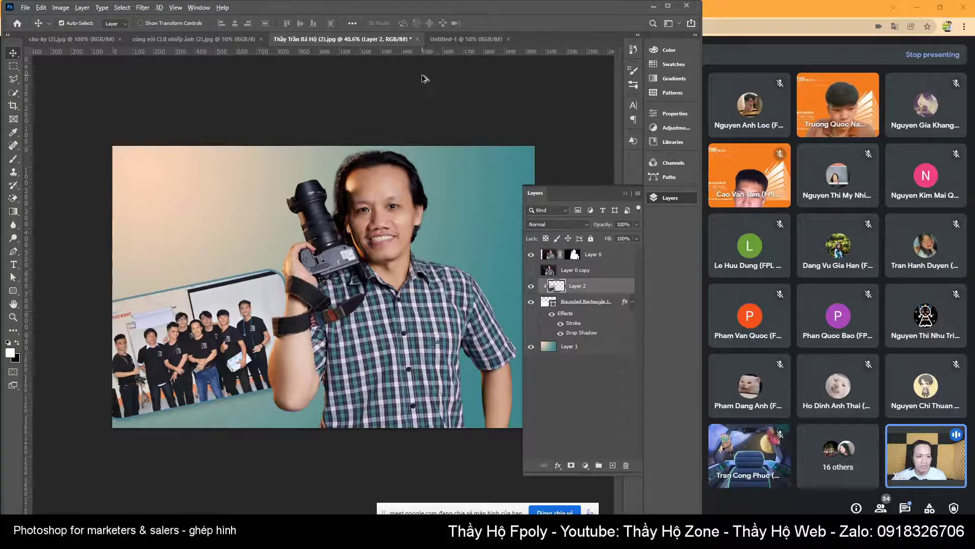
# Check the signature's placement in the browser's reference design, and open the signature image chu-ky (2).jpg in Photoshop.
pyautogui.hotkey('alt', 'Tab')
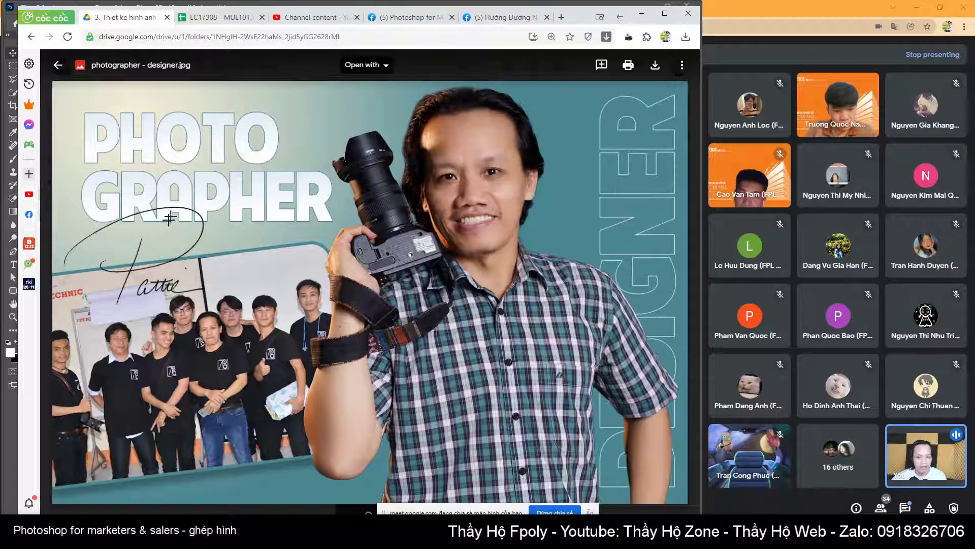
pyautogui.hotkey('alt', 'Tab')
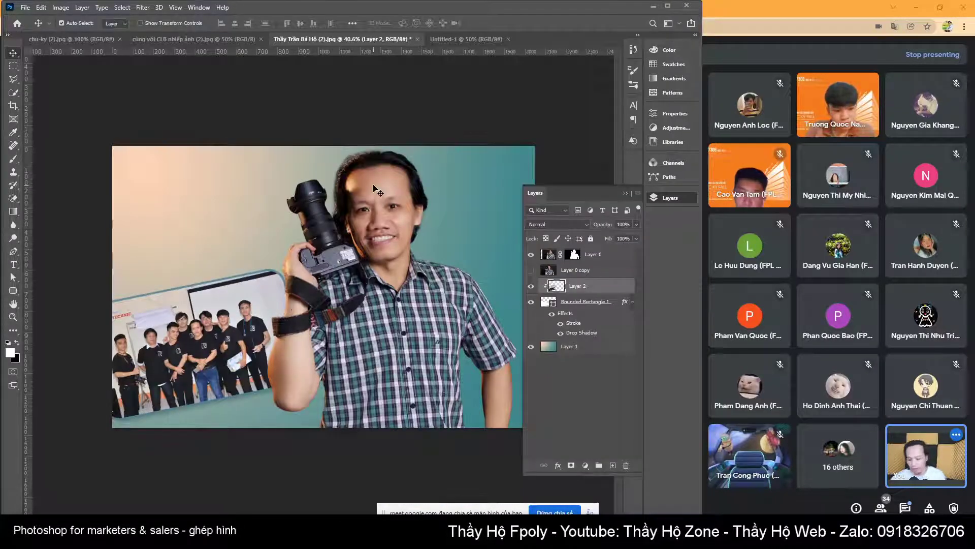
pyautogui.hotkey('ctrl', 'o')
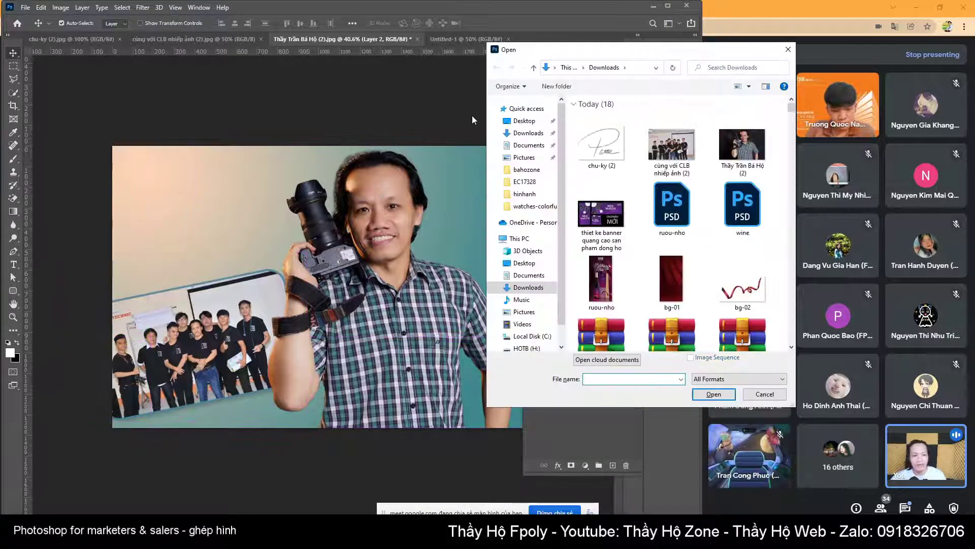
pyautogui.doubleClick(606, 147)
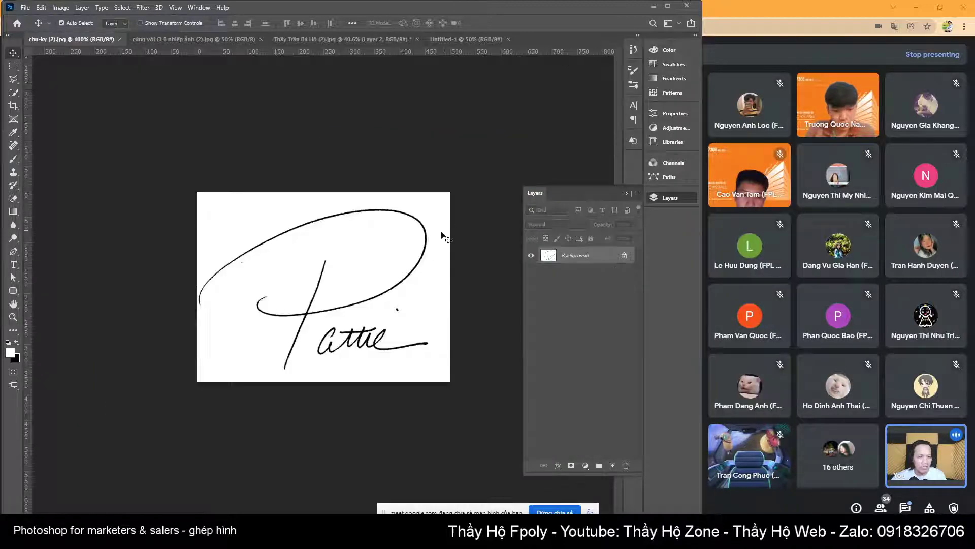
# Darken the signature's strokes with Levels, using a midtone input of 0.67 and a white input of 245.
pyautogui.hotkey('ctrl', 'l')
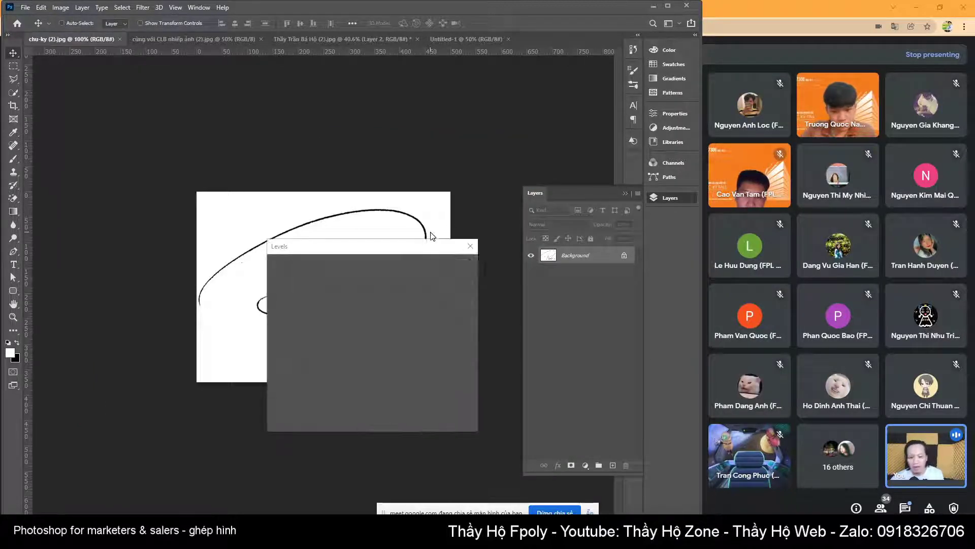
pyautogui.moveTo(409, 360); pyautogui.dragTo(404, 362)
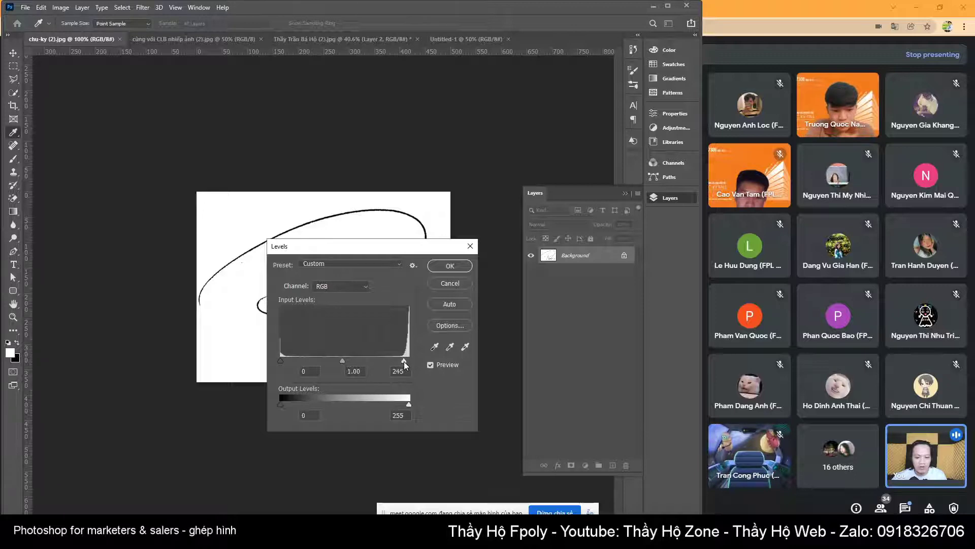
pyautogui.moveTo(344, 361); pyautogui.dragTo(357, 361)
pyautogui.moveTo(397, 254); pyautogui.dragTo(452, 313)
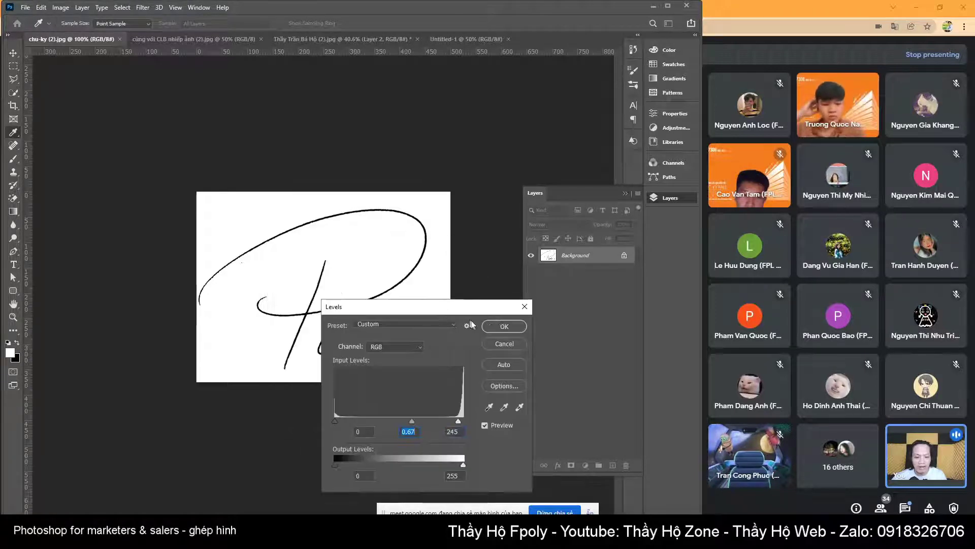
pyautogui.click(504, 325)
# Copy the whole signature image into the portrait composite and place it over the upper part of the tilted group photo.
pyautogui.press('v')
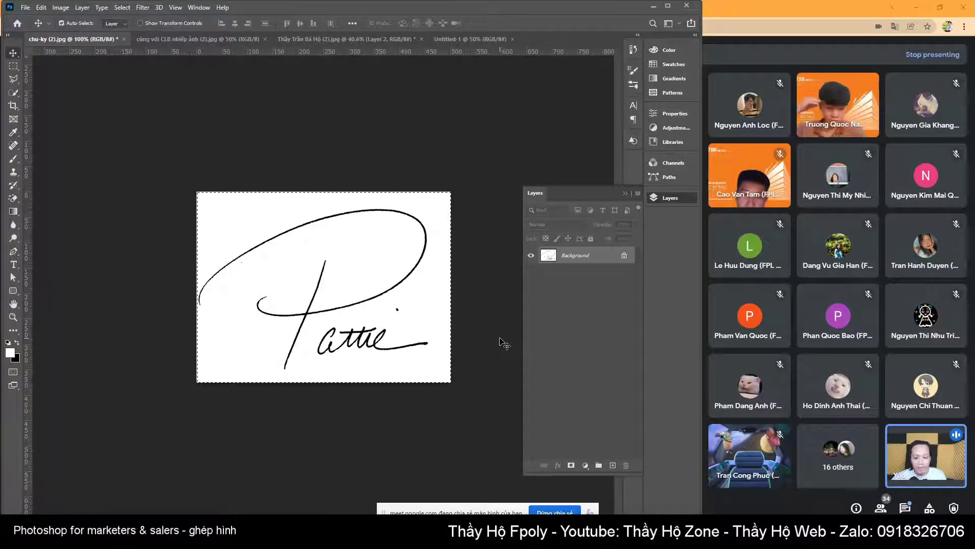
pyautogui.click(301, 38)
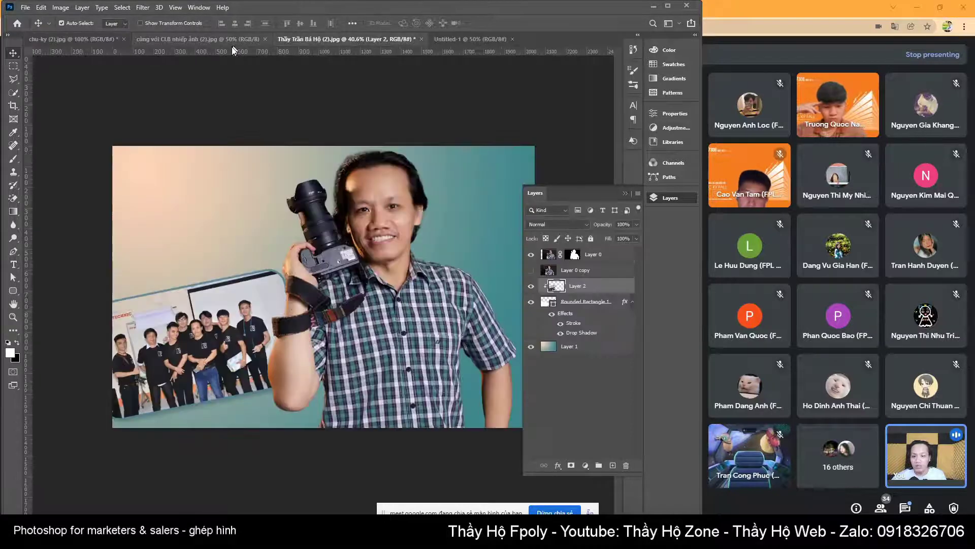
pyautogui.hotkey('ctrl', 'v')
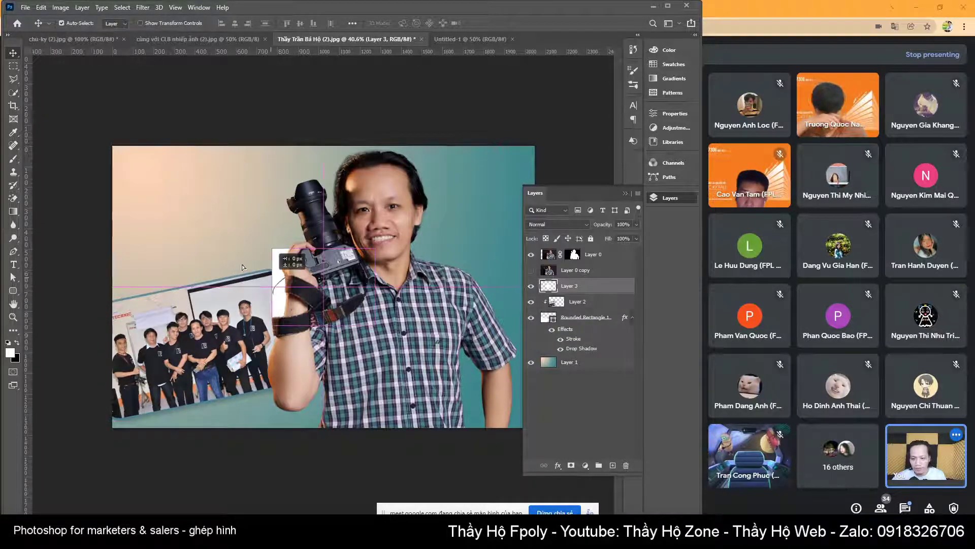
pyautogui.moveTo(278, 277)
pyautogui.mouseDown()
pyautogui.moveTo(131, 277)
pyautogui.moveTo(136, 267)
pyautogui.mouseUp()
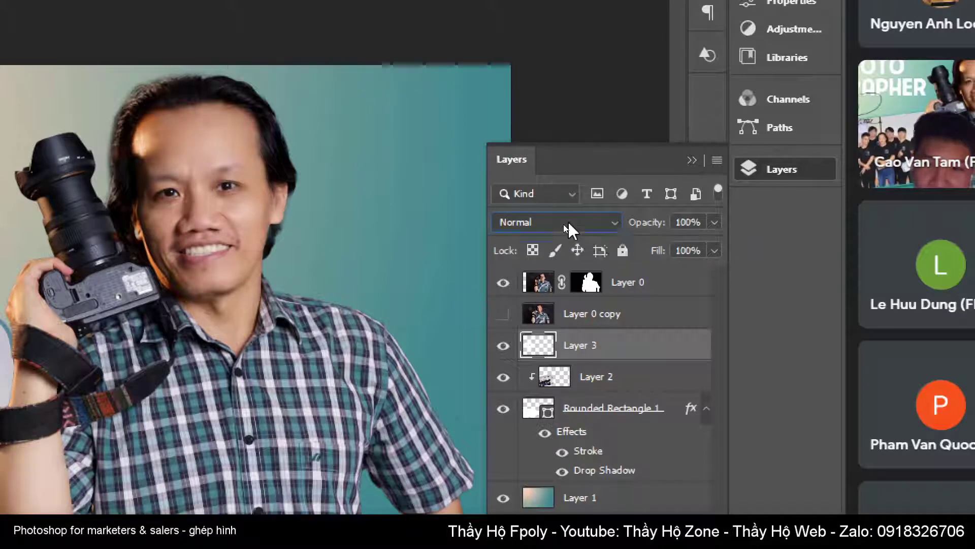
# Set the signature layer's blend mode to Multiply and nudge the signature slightly over the group photo's upper edge.
pyautogui.click(568, 220)
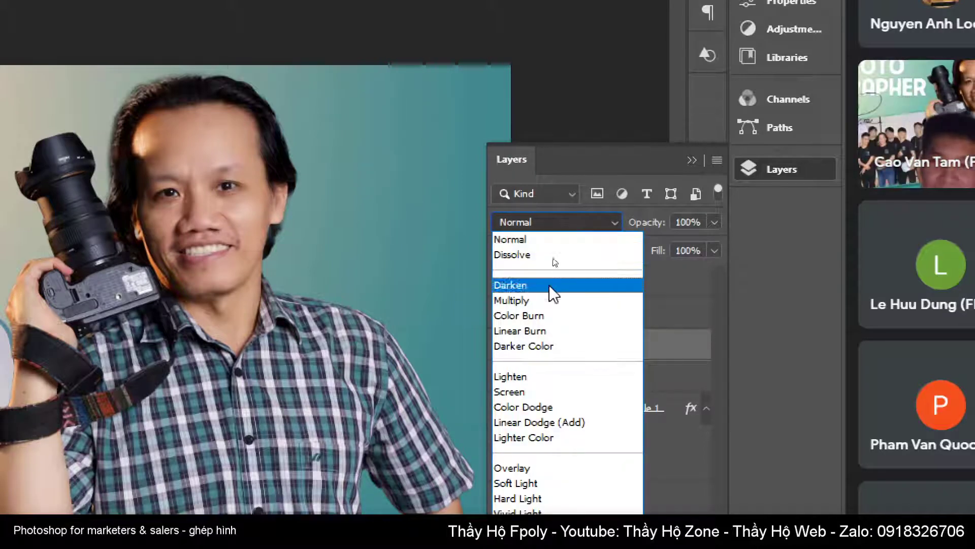
pyautogui.click(516, 301)
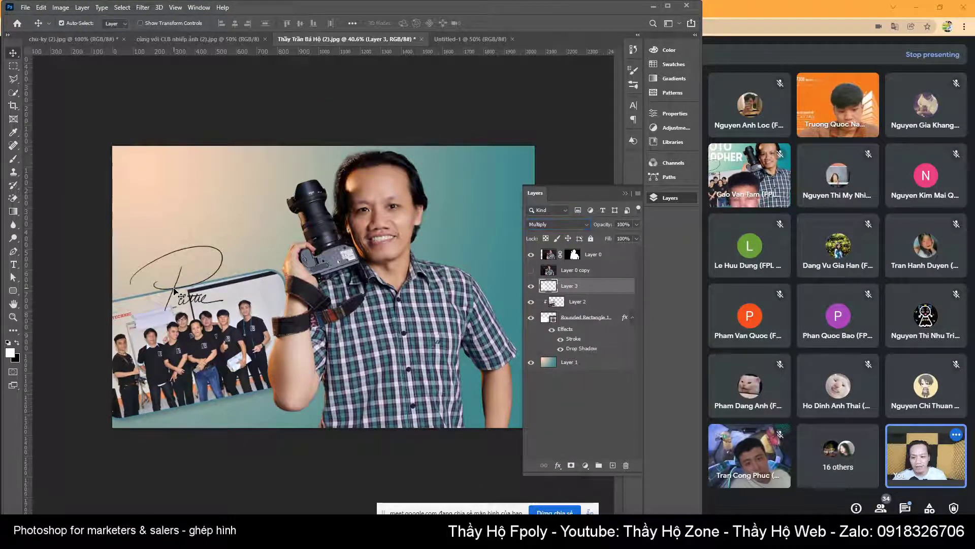
pyautogui.moveTo(175, 297)
pyautogui.mouseDown()
pyautogui.moveTo(173, 236)
pyautogui.moveTo(174, 295)
pyautogui.moveTo(168, 281)
pyautogui.moveTo(152, 282)
pyautogui.moveTo(199, 283)
pyautogui.moveTo(174, 286)
pyautogui.mouseUp()
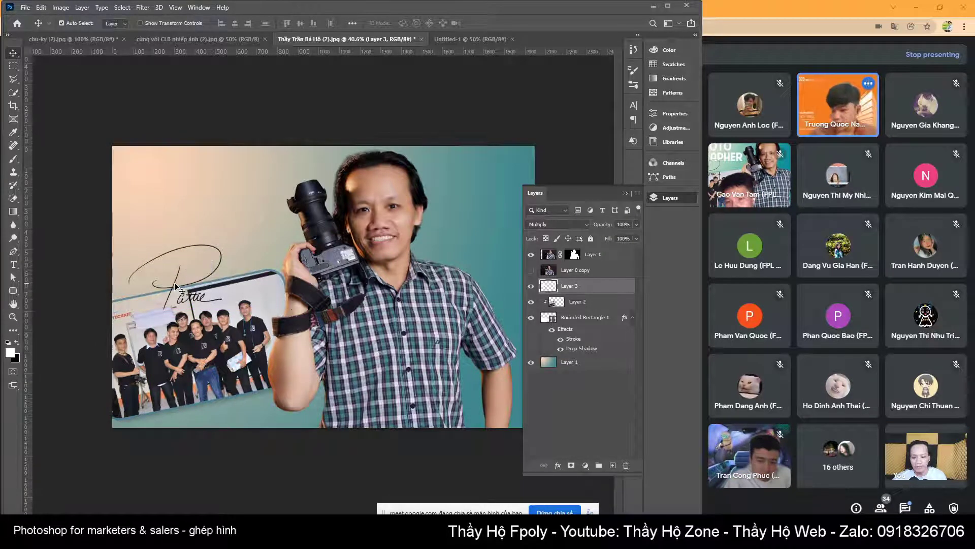
# Enlarge the clipped group photo on Layer 2 slightly so that it fills more of the rounded rectangle.
pyautogui.click(580, 310)
pyautogui.hotkey('ctrl', 't')
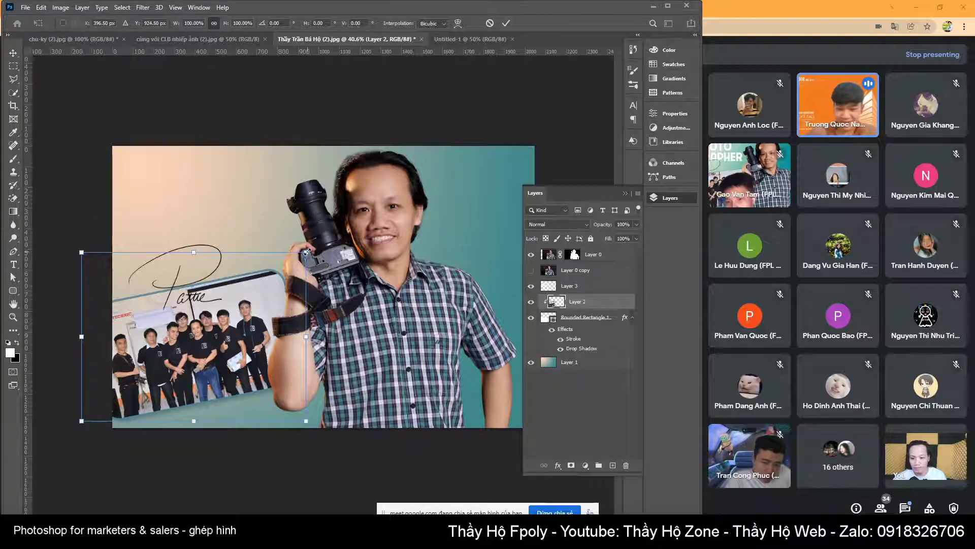
pyautogui.moveTo(306, 252); pyautogui.dragTo(317, 234)
pyautogui.press('Return')
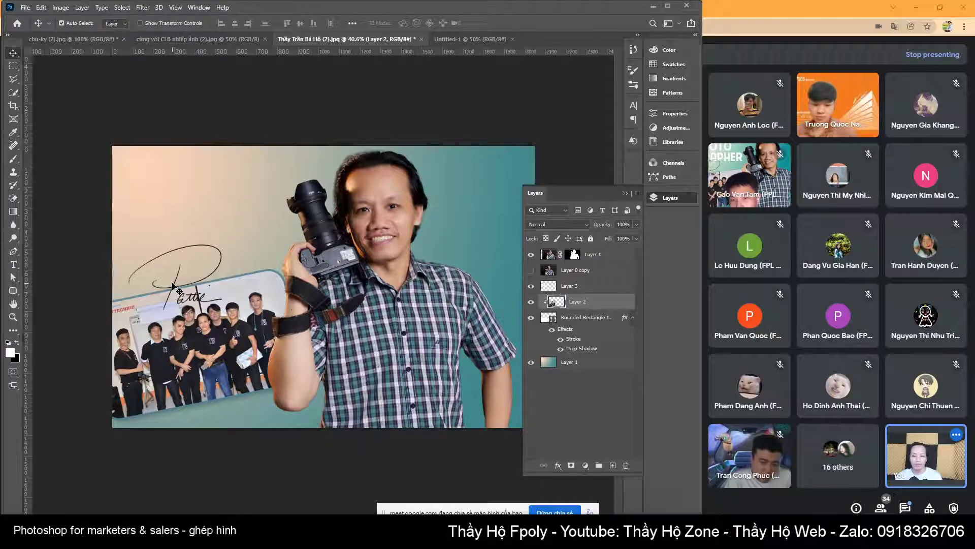
# Check the reference design, add the white text "DESIGNER" over the upper part of the composite and shift it slightly down.
pyautogui.hotkey('alt', 'Tab')
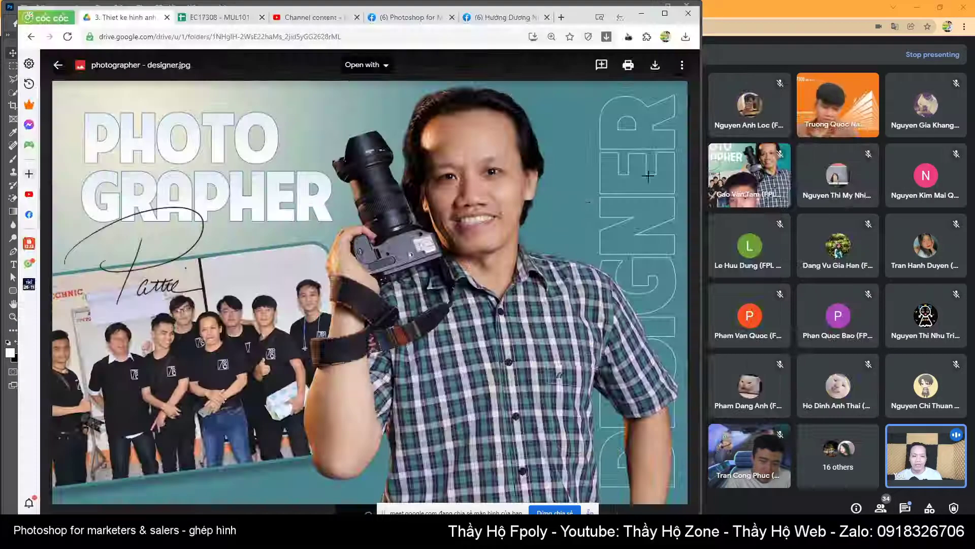
pyautogui.hotkey('alt', 'Tab')
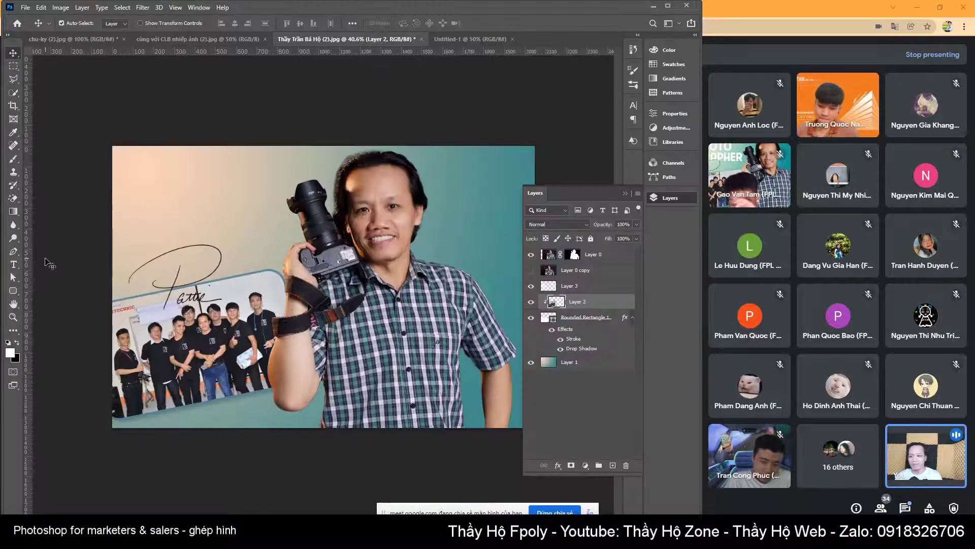
pyautogui.click(15, 265)
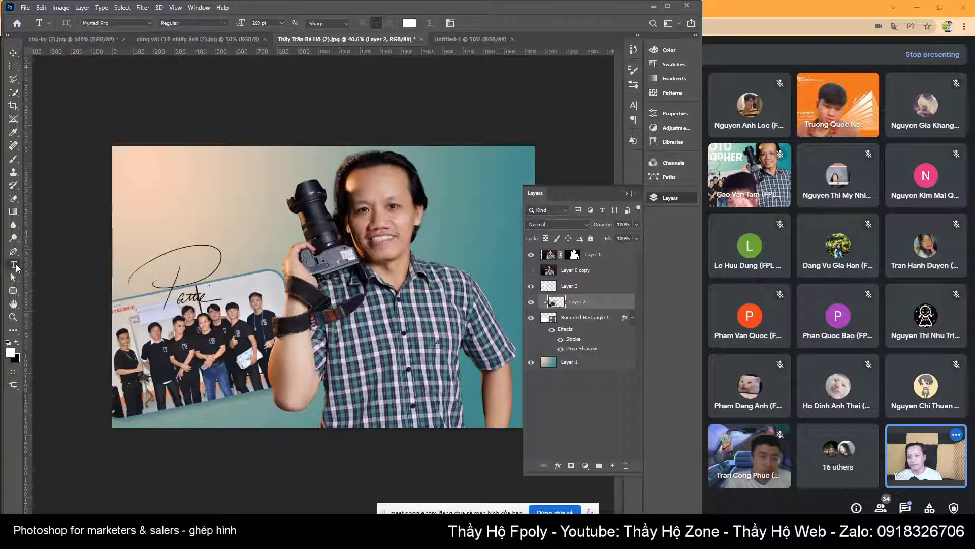
pyautogui.click(180, 186)
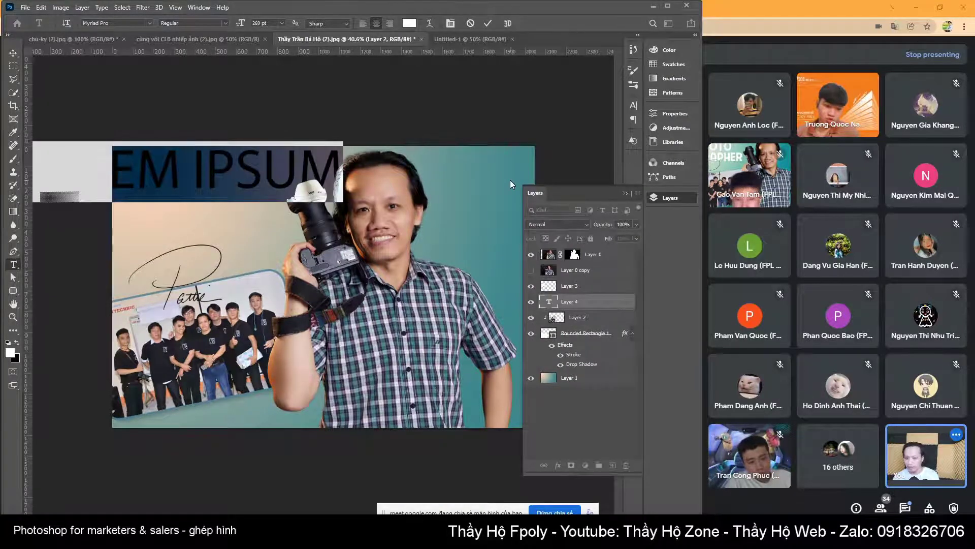
pyautogui.write('DESIG')
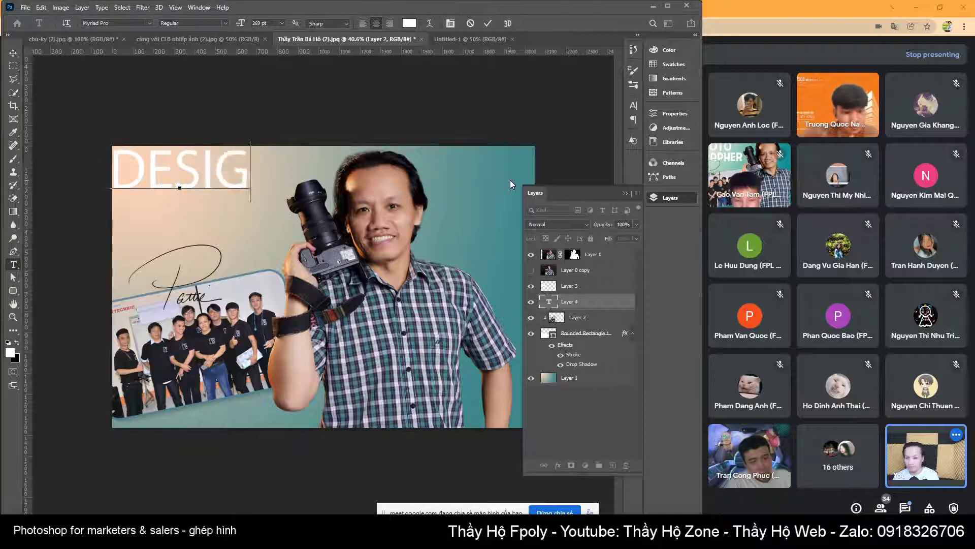
pyautogui.write('NER')
pyautogui.click(13, 52)
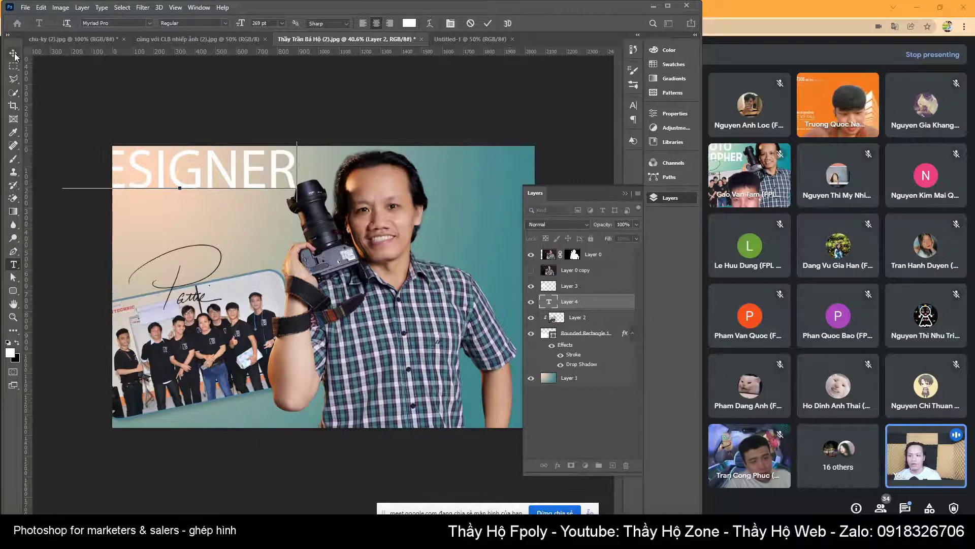
pyautogui.moveTo(237, 171); pyautogui.dragTo(249, 196)
# Change the font of the DESIGNER text to UTM American Sans.
pyautogui.doubleClick(244, 193)
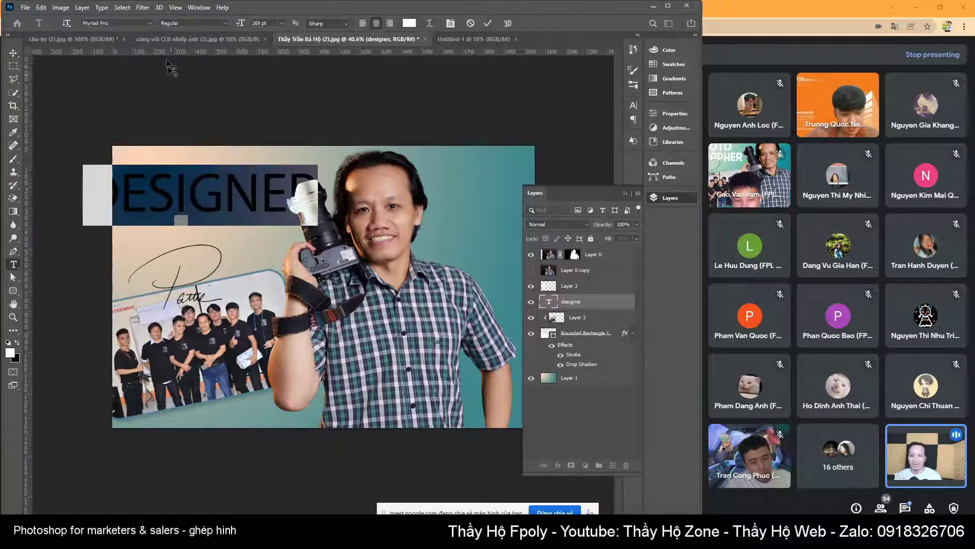
pyautogui.click(149, 24)
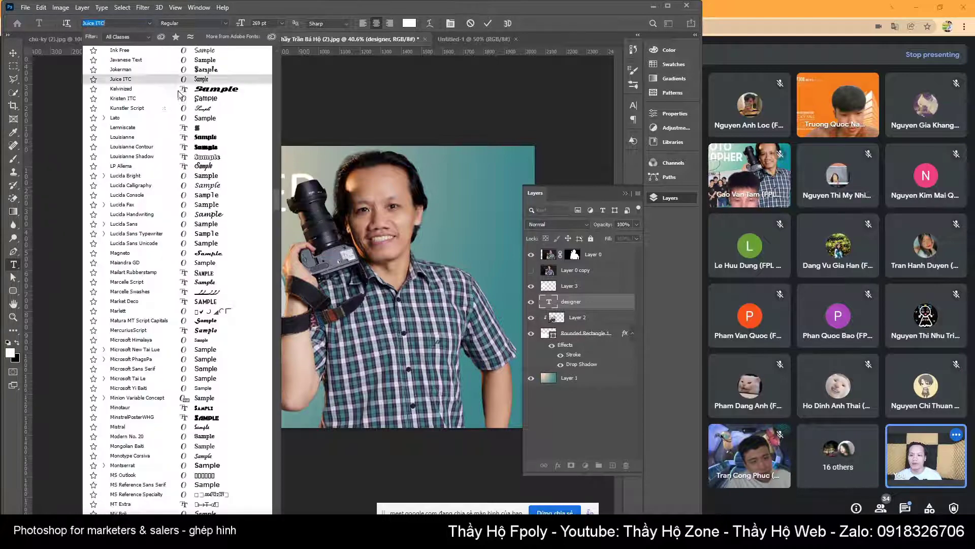
pyautogui.moveTo(276, 201); pyautogui.dragTo(271, 65)
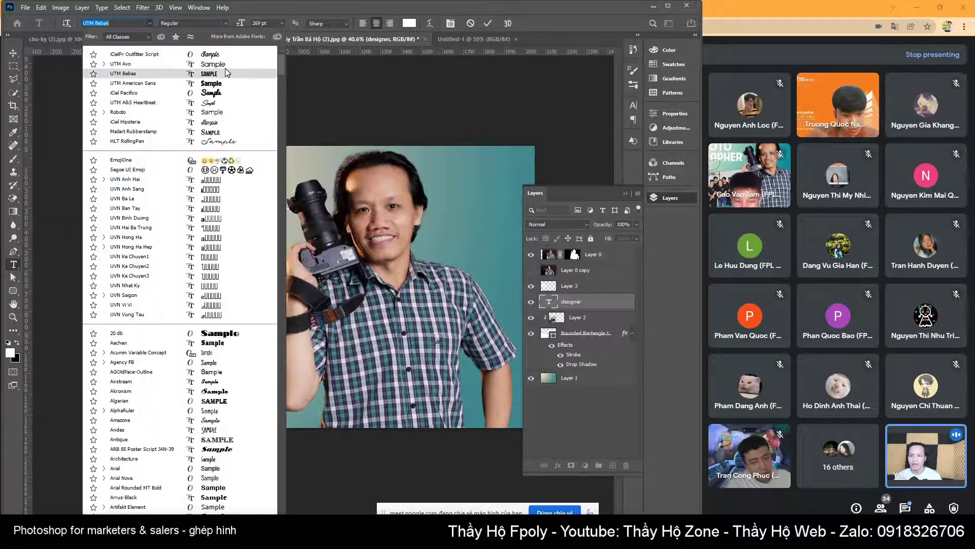
pyautogui.press('Escape')
pyautogui.click(13, 52)
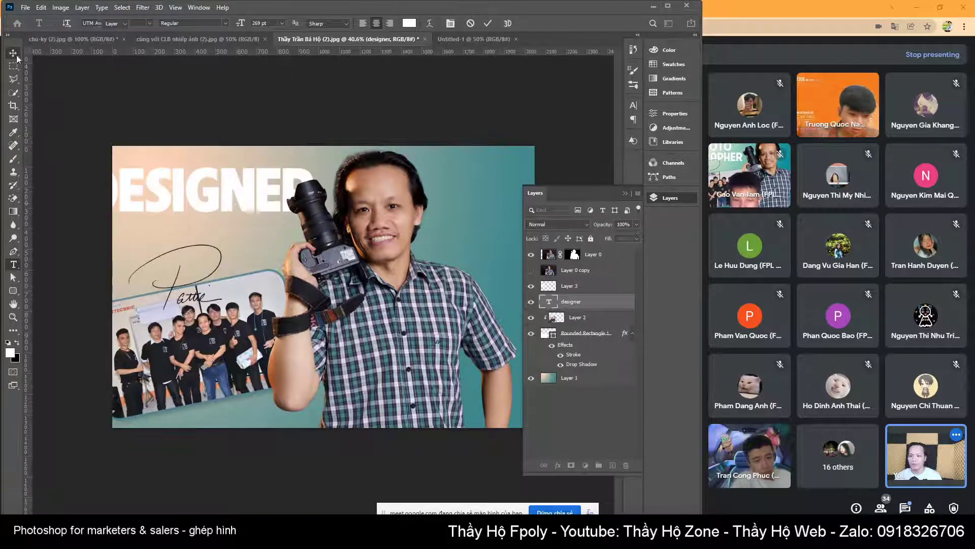
# Rotate the DESIGNER text to -90°, place it along the canvas's right edge and enlarge it to nearly the full canvas height.
pyautogui.moveTo(239, 213); pyautogui.dragTo(274, 213)
pyautogui.hotkey('ctrl', 't')
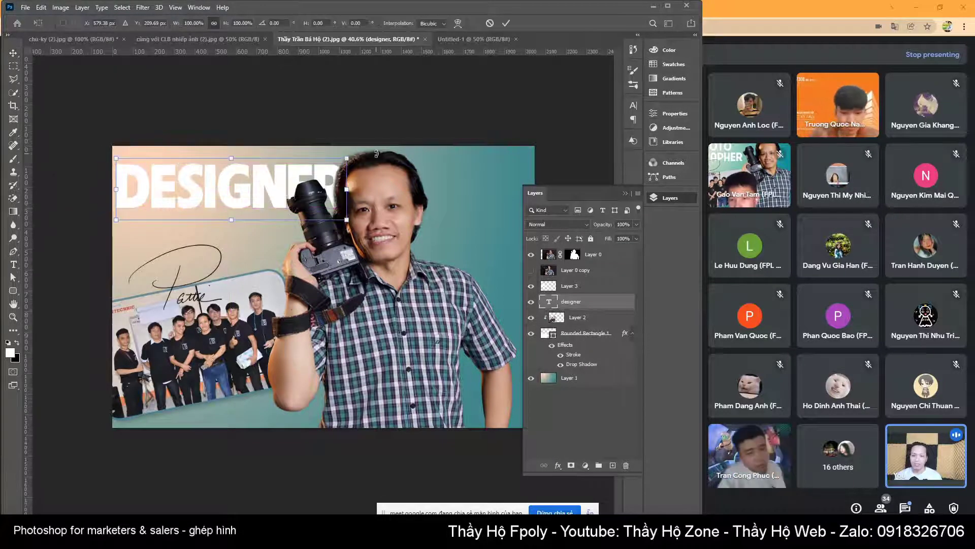
pyautogui.moveTo(342, 138); pyautogui.dragTo(284, 82)
pyautogui.moveTo(206, 248); pyautogui.dragTo(472, 341)
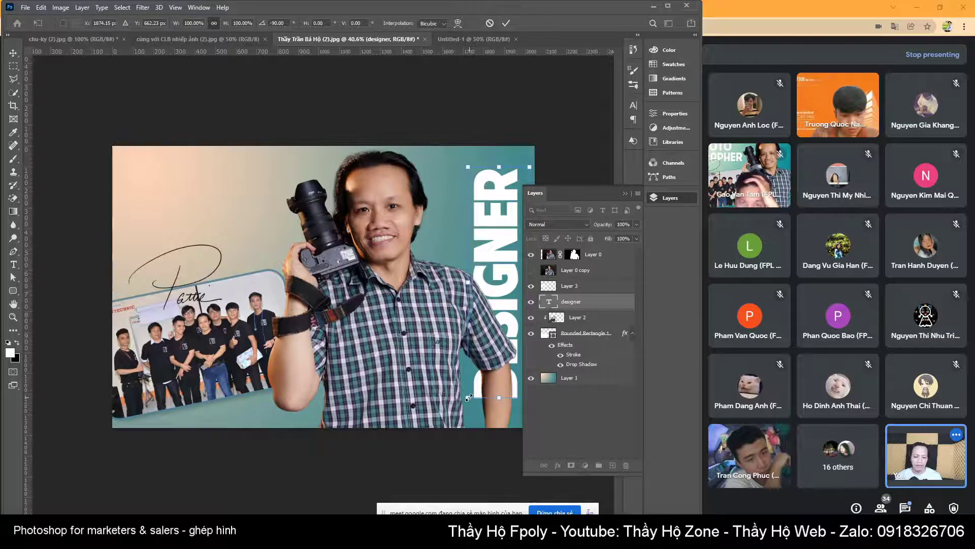
pyautogui.moveTo(479, 410); pyautogui.dragTo(471, 435)
pyautogui.moveTo(502, 261); pyautogui.dragTo(506, 253)
pyautogui.press('Return')
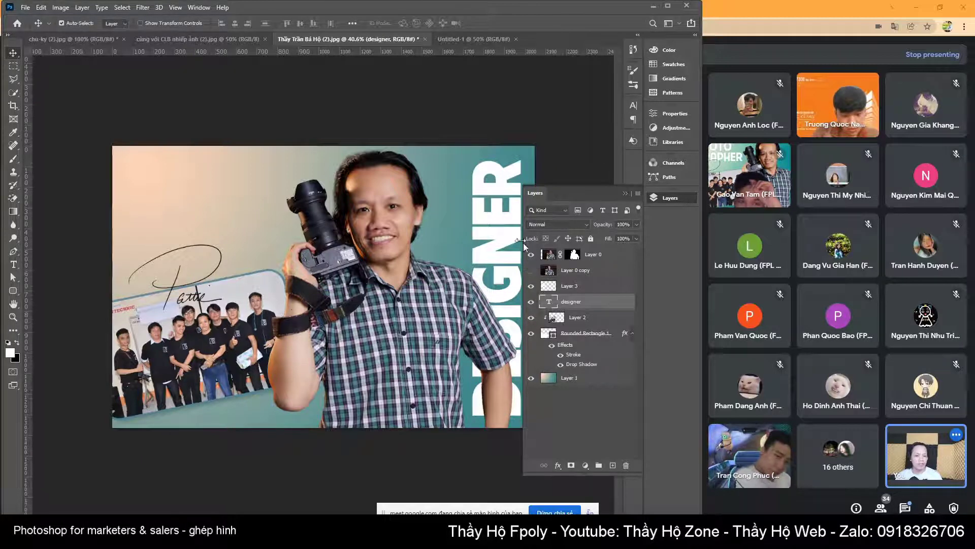
# Add a white outside stroke of 1 px to the DESIGNER text layer.
pyautogui.doubleClick(615, 302)
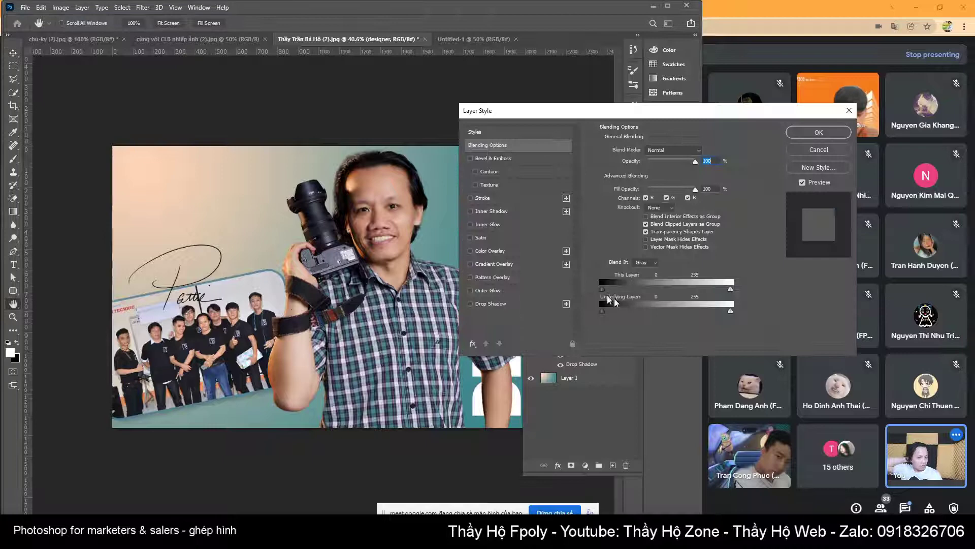
pyautogui.click(488, 198)
pyautogui.click(625, 223)
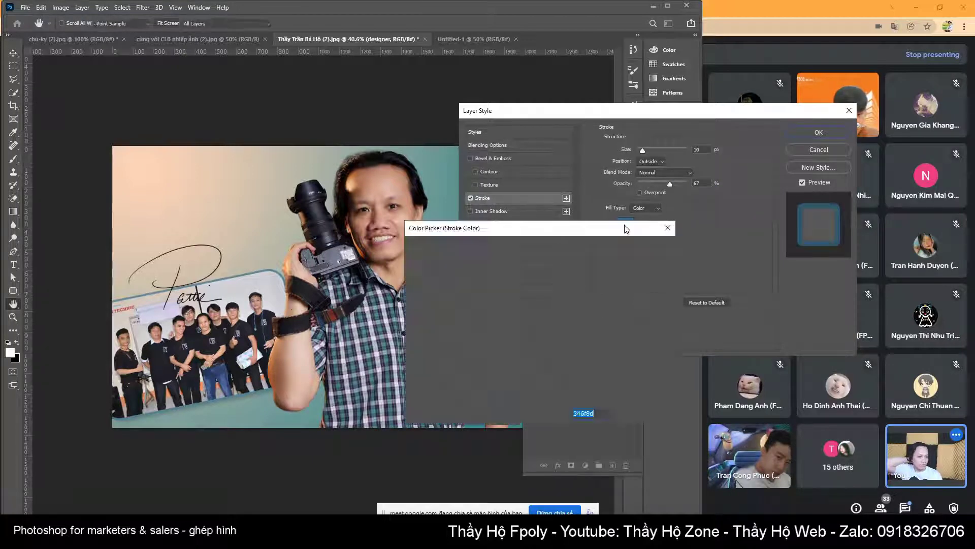
pyautogui.click(411, 252)
pyautogui.click(633, 248)
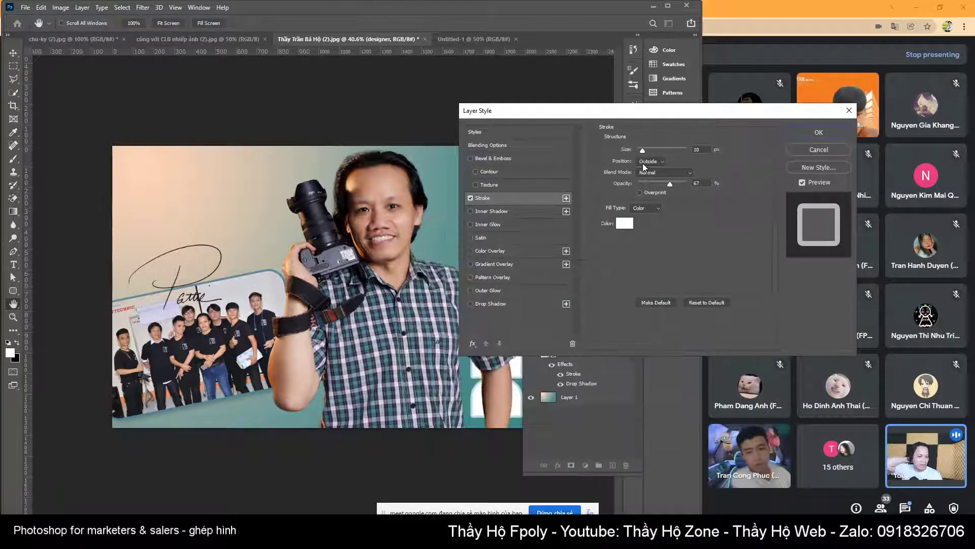
pyautogui.click(703, 150)
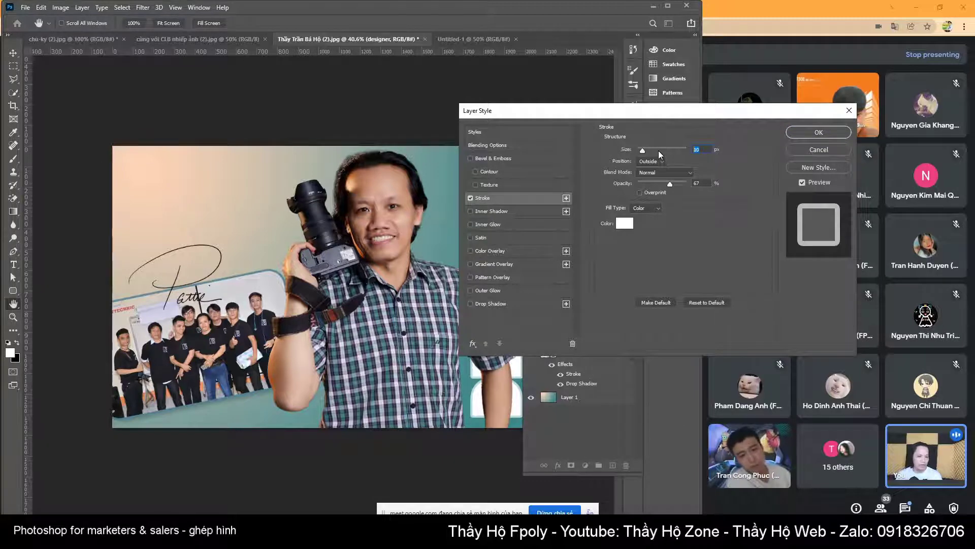
pyautogui.write('1')
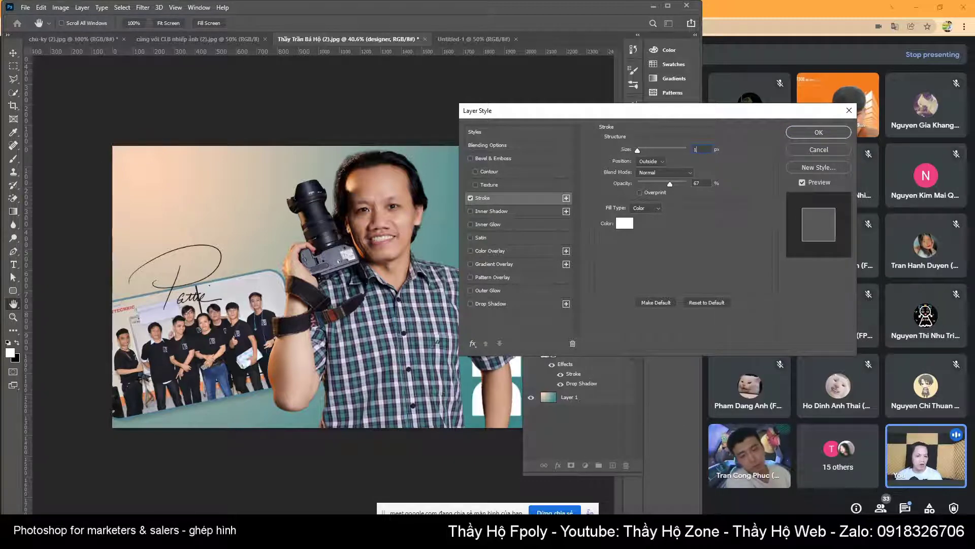
pyautogui.click(796, 135)
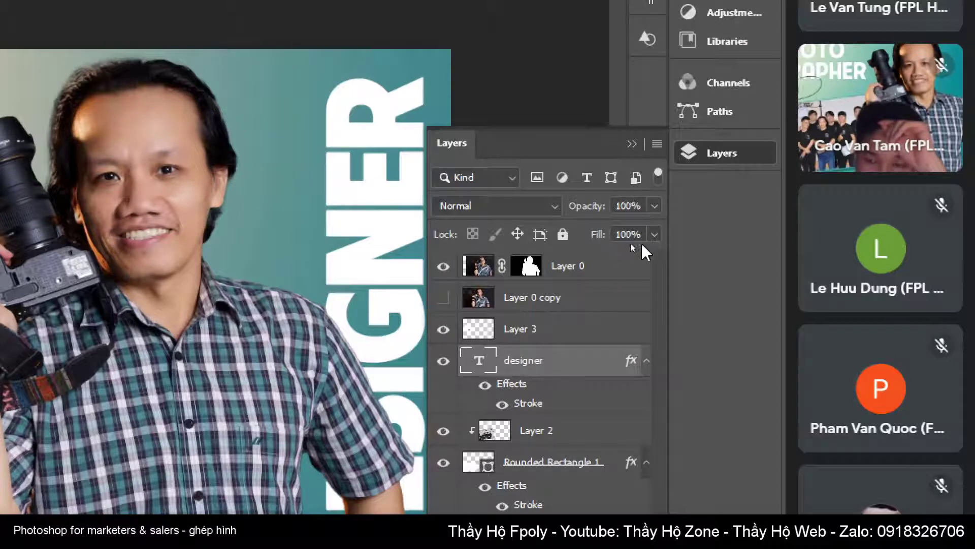
# Reduce the fill of the DESIGNER text layer to 0%.
pyautogui.click(655, 234)
pyautogui.moveTo(573, 259); pyautogui.dragTo(559, 259)
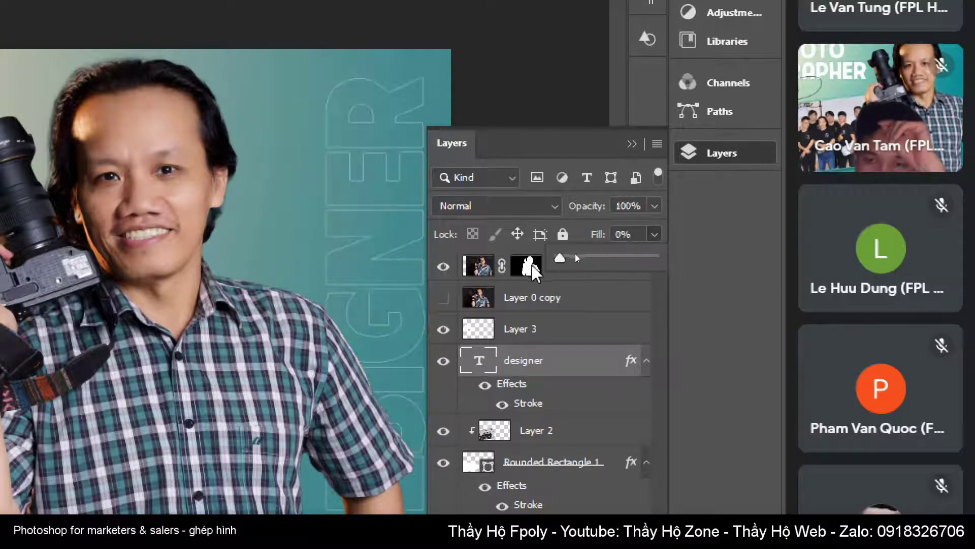
pyautogui.click(329, 97)
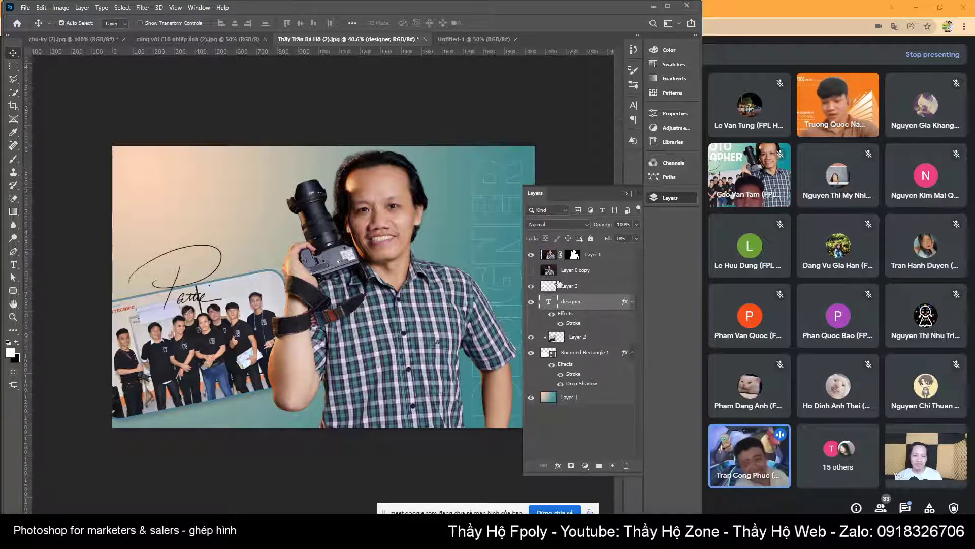
# Select the masked portrait layer, Layer 0, at the top of the layer stack.
pyautogui.click(596, 258)
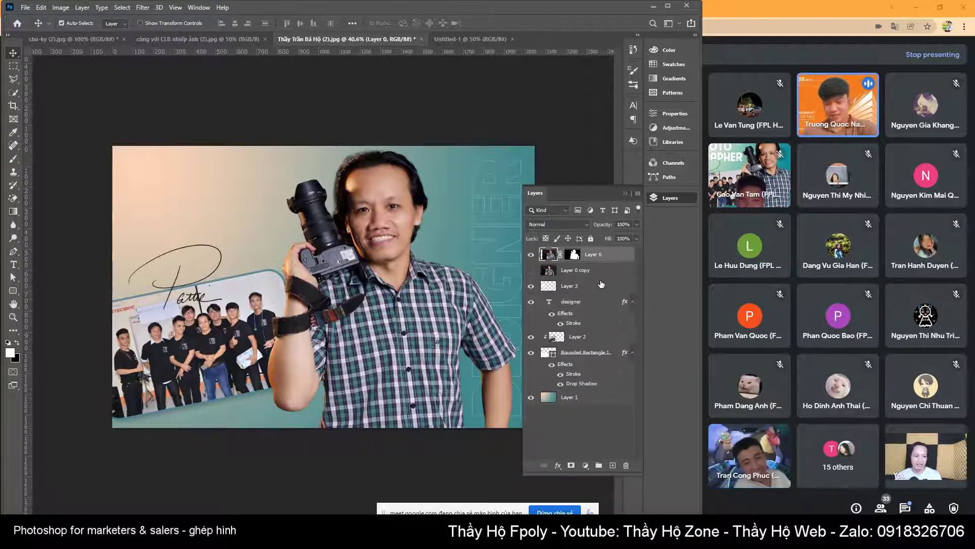